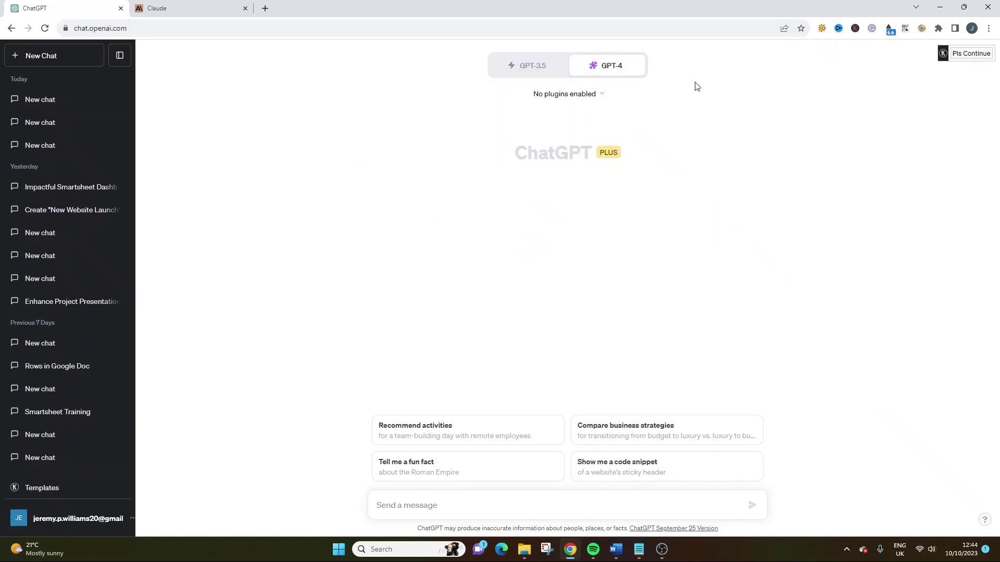
Step: Check the Claude chat, return to ChatGPT, then bring up the 'ChatGPT vs Claude for Project Management' Word document
click(201, 12)
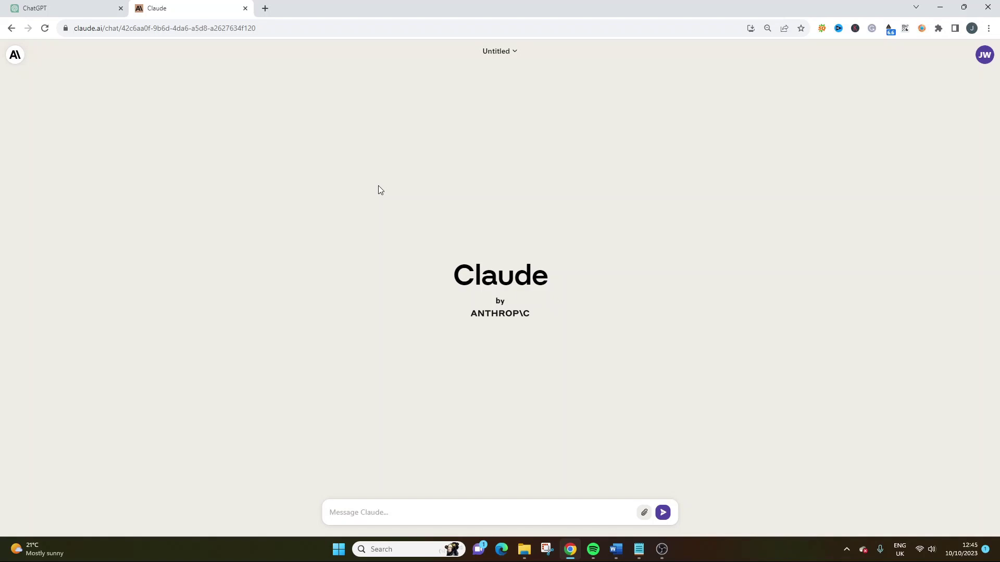
click(99, 8)
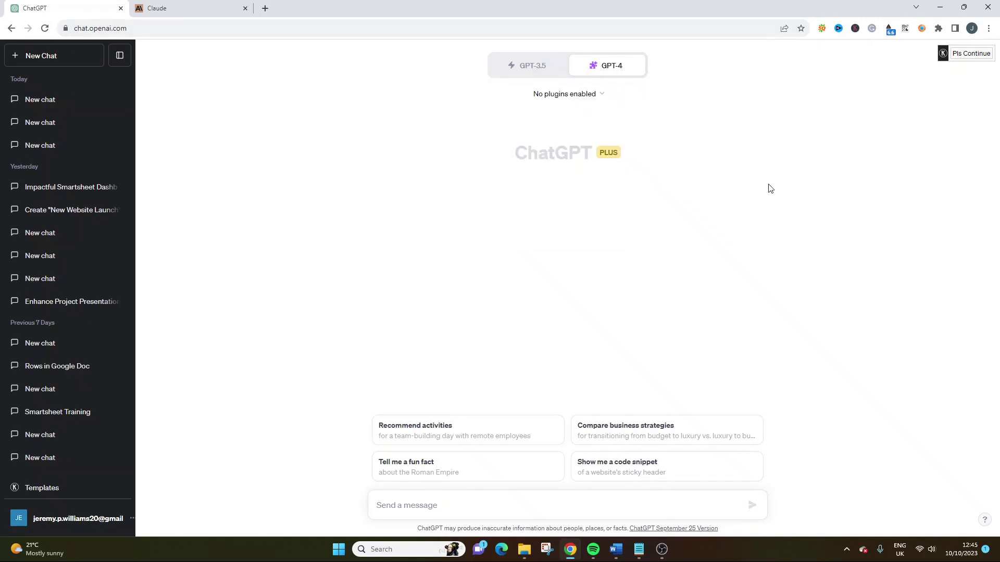
click(615, 549)
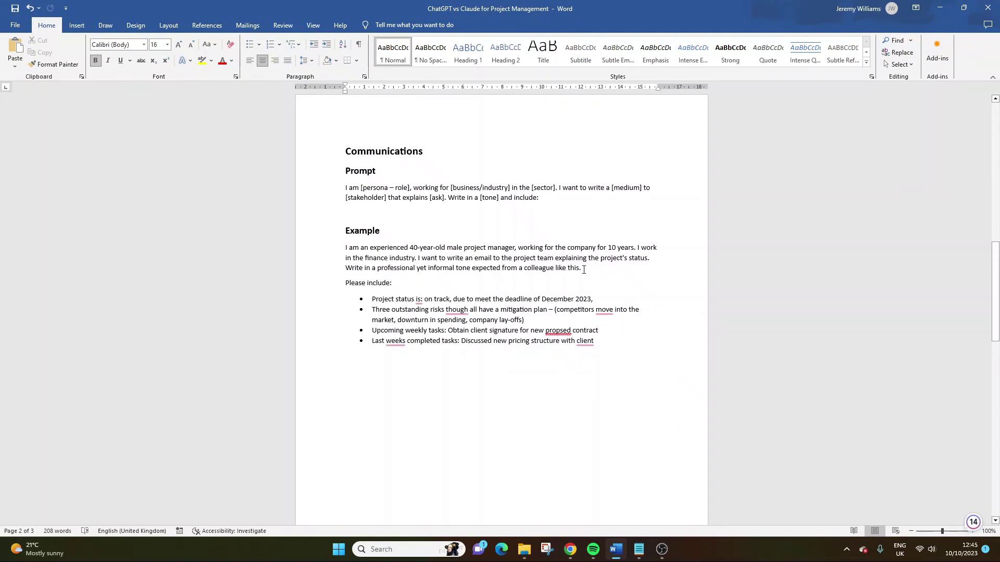
double_click(479, 188)
click(510, 197)
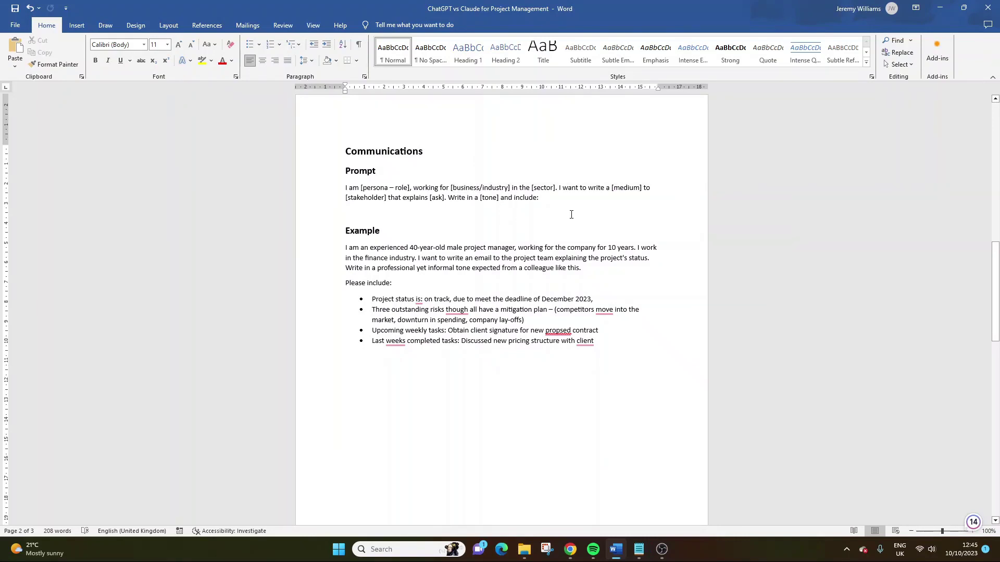
double_click(536, 245)
click(814, 260)
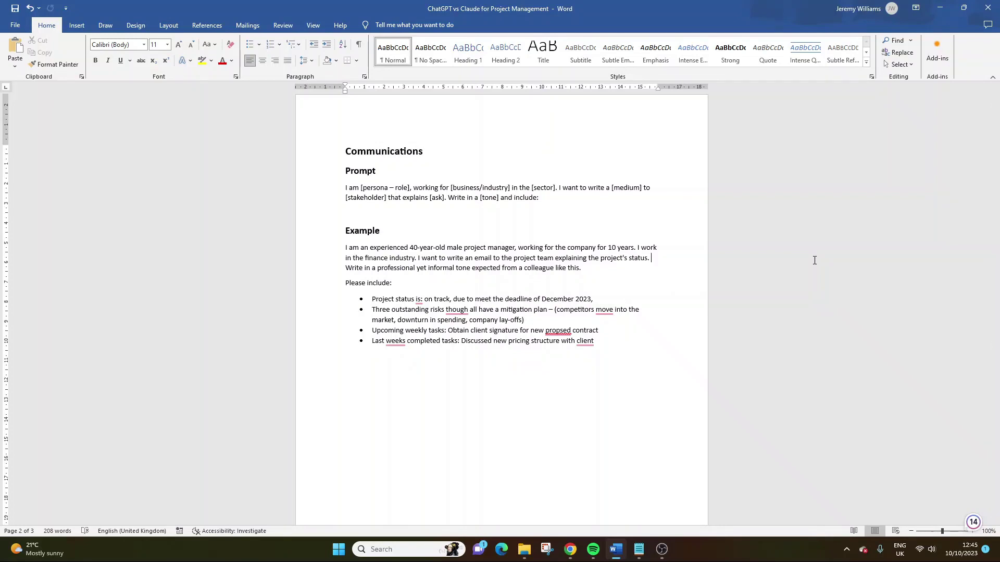
double_click(432, 189)
click(460, 213)
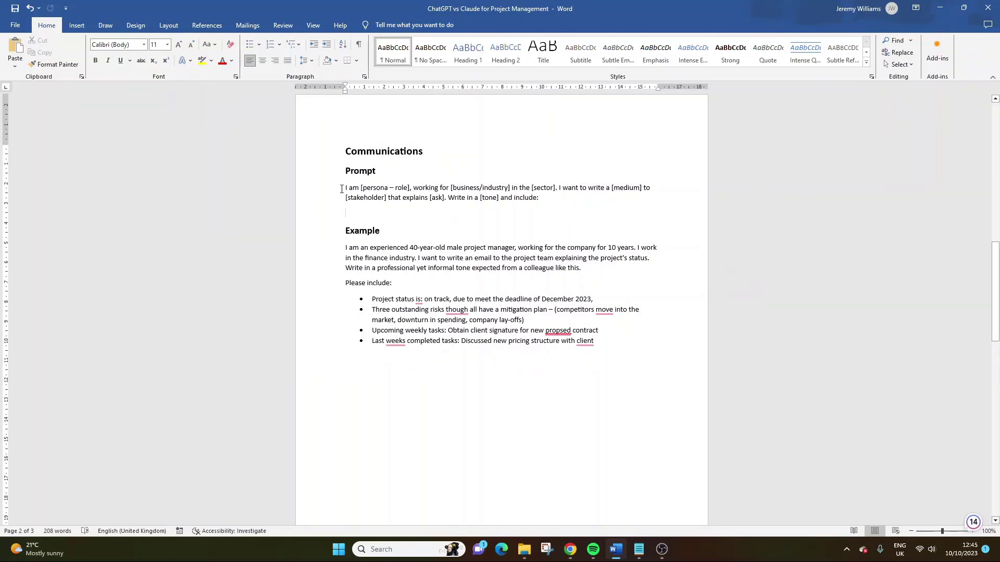
click(372, 188)
click(548, 188)
click(627, 188)
click(371, 200)
double_click(361, 158)
click(614, 207)
click(446, 236)
triple_click(462, 258)
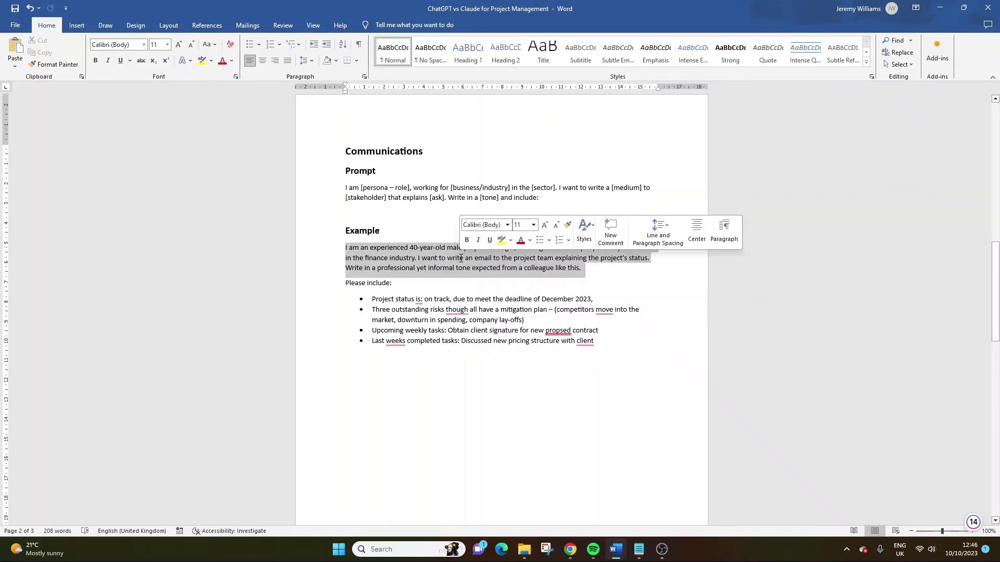
click(730, 290)
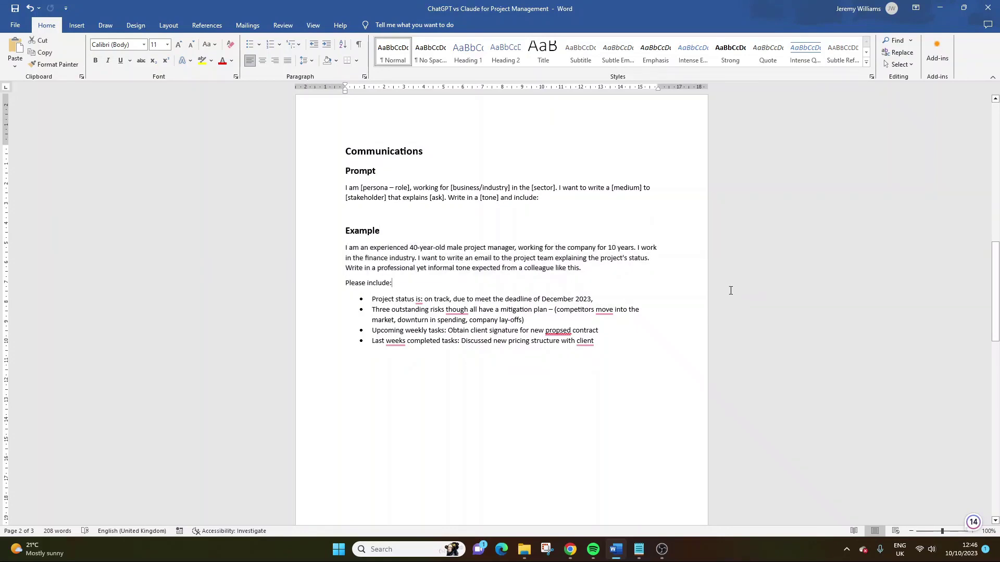
triple_click(530, 256)
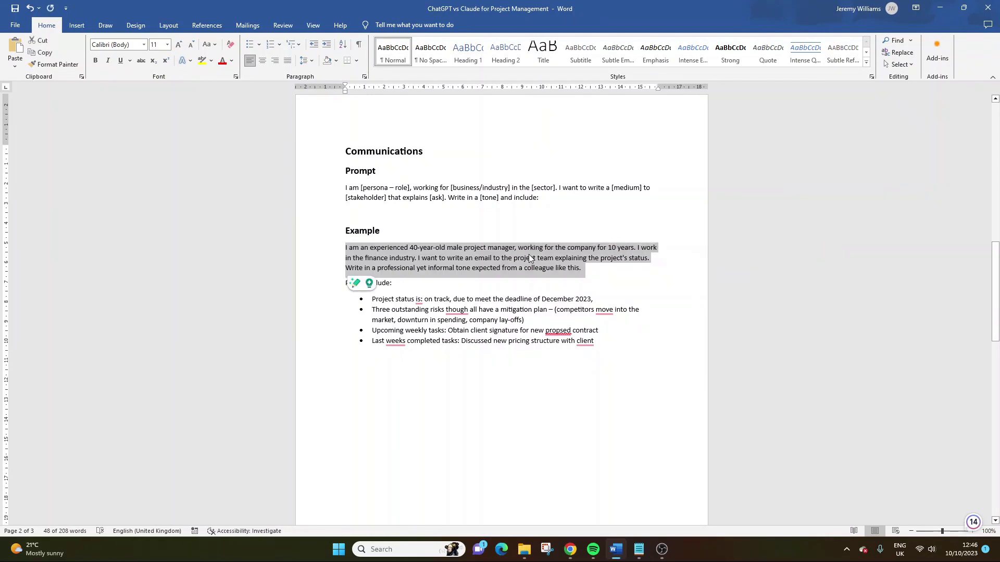
Step: Review the Communications prompt template by highlighting its words and paragraph
click(738, 281)
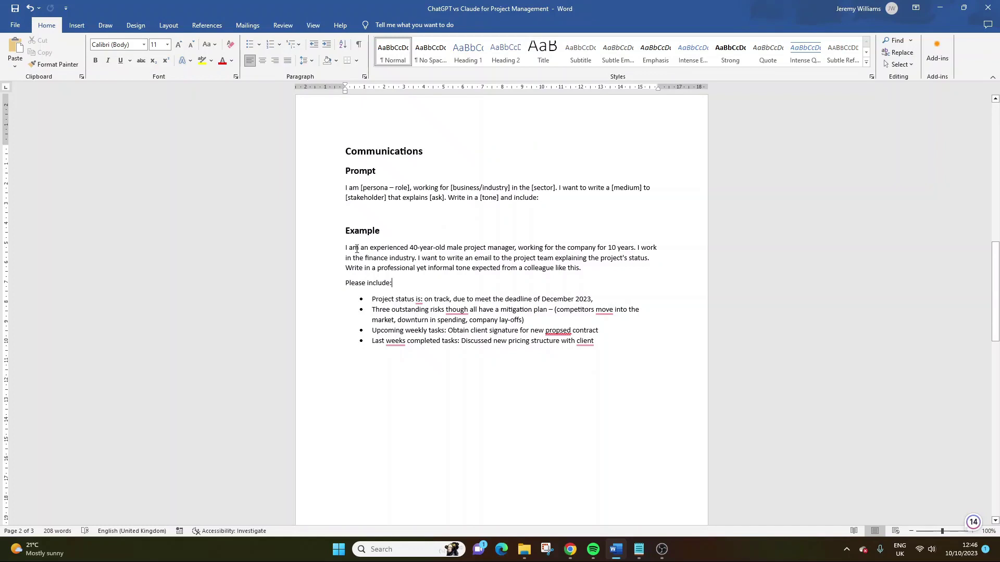
drag(345, 248, 686, 346)
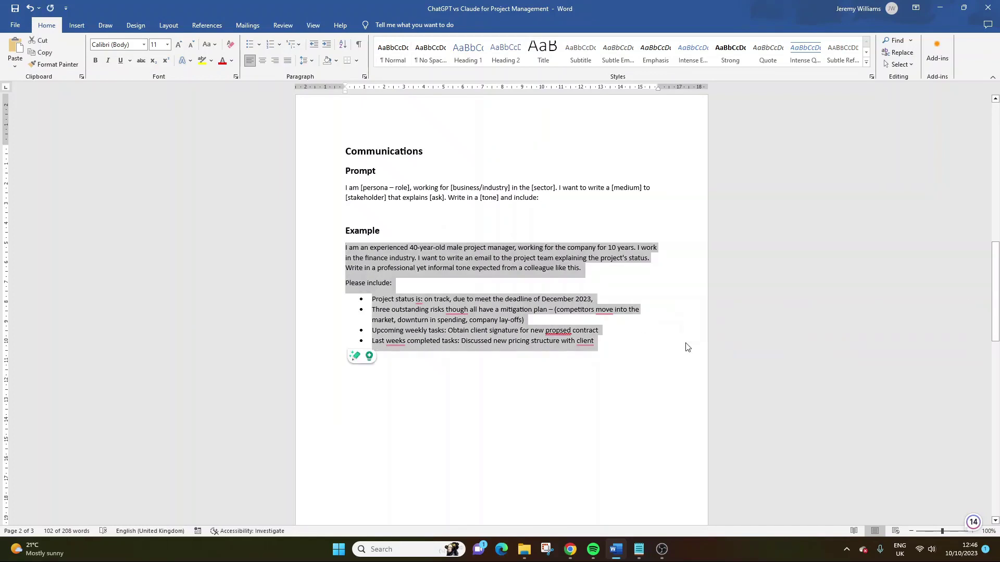
click(712, 300)
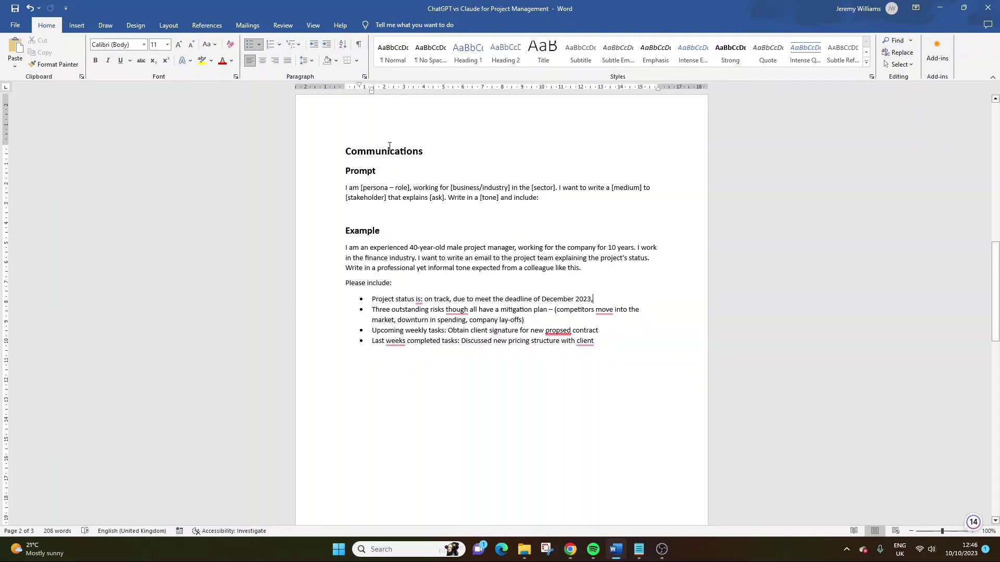
click(428, 204)
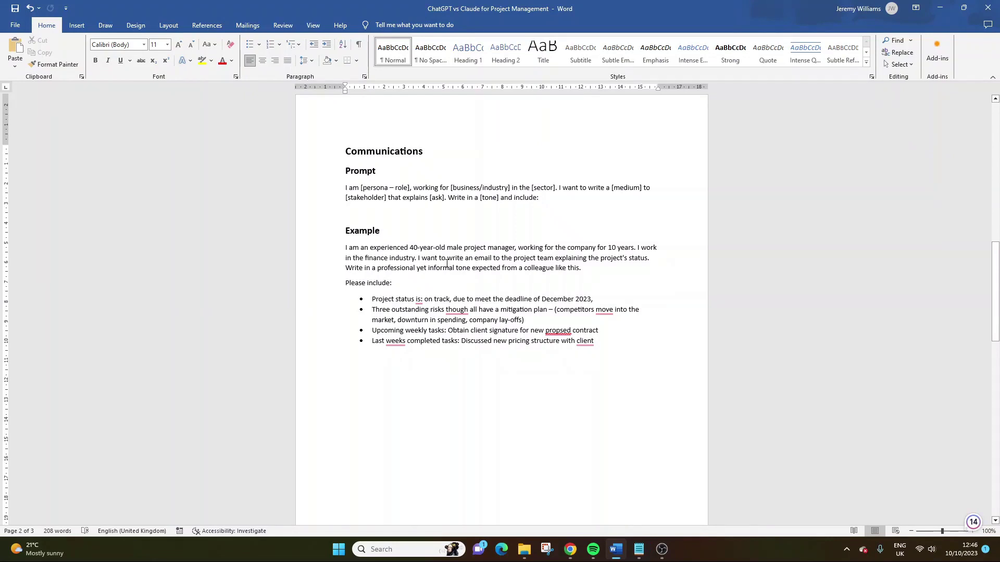
double_click(388, 189)
triple_click(388, 188)
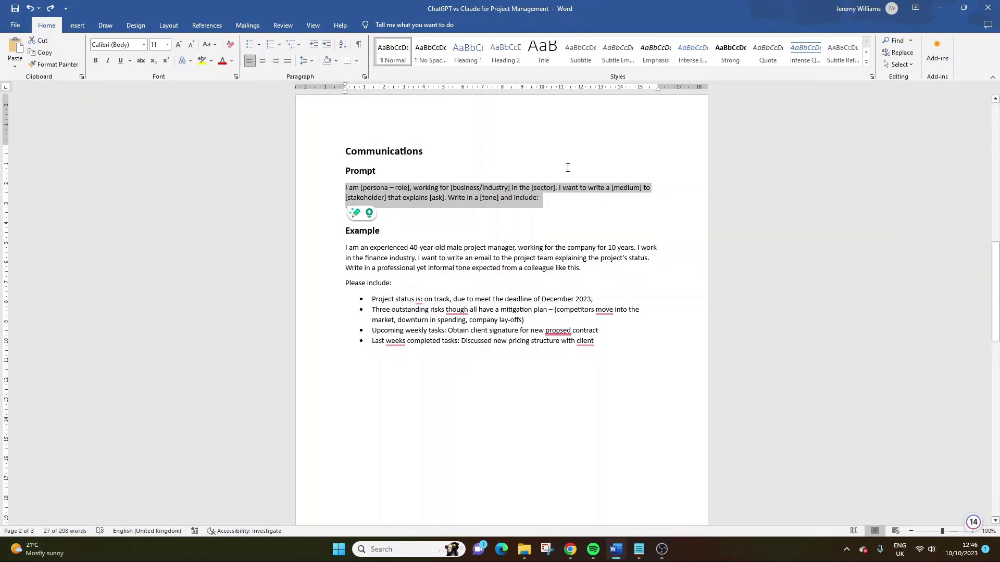
click(489, 198)
triple_click(490, 199)
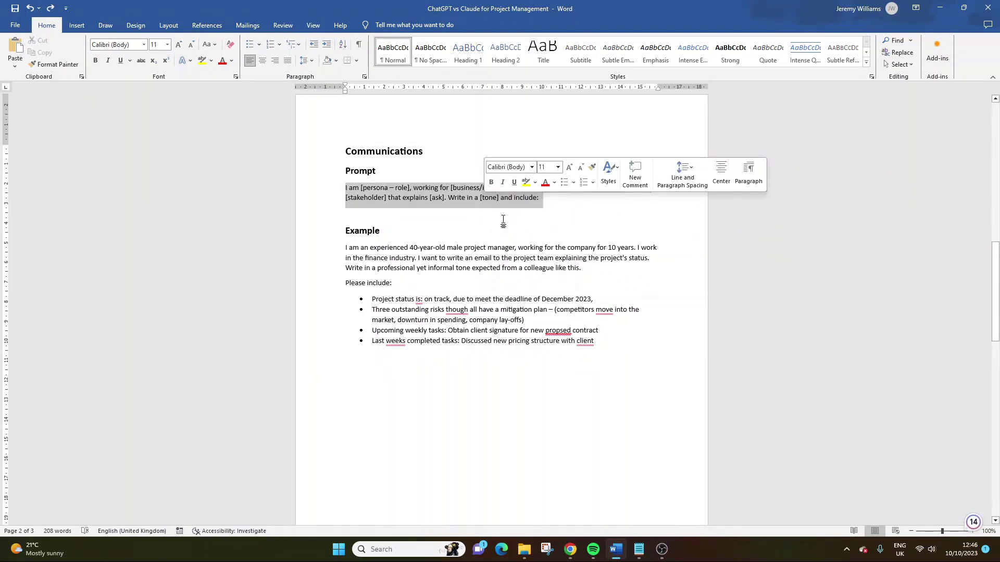
click(503, 220)
double_click(463, 199)
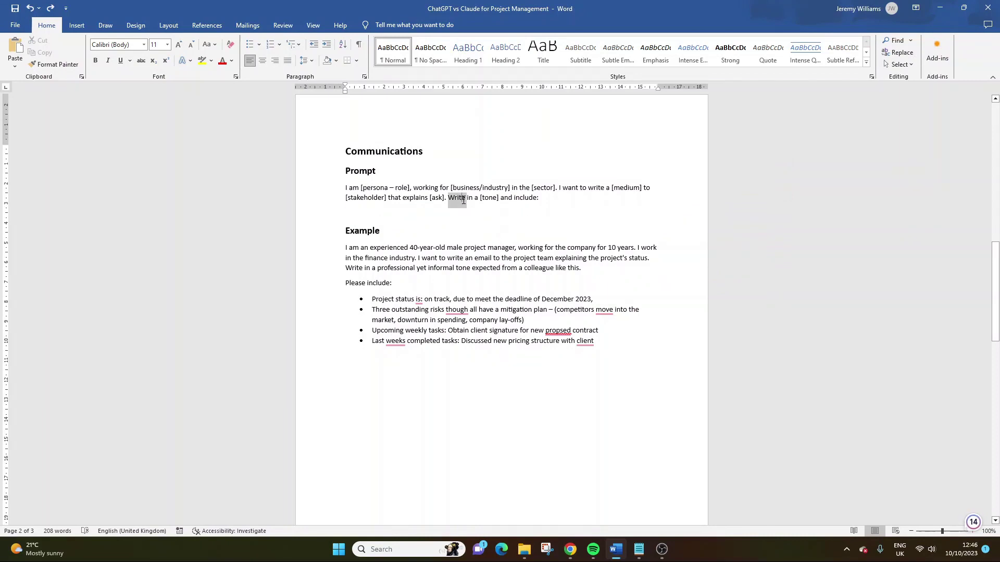
click(462, 202)
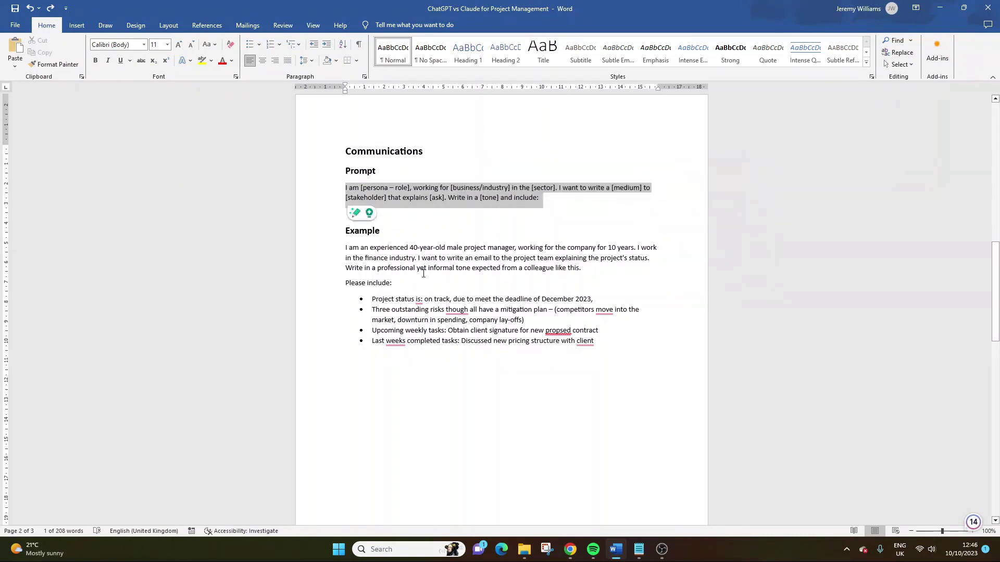
Step: Select and copy the Example paragraph with its 'Please include' bullet list, then head to the browser
triple_click(454, 249)
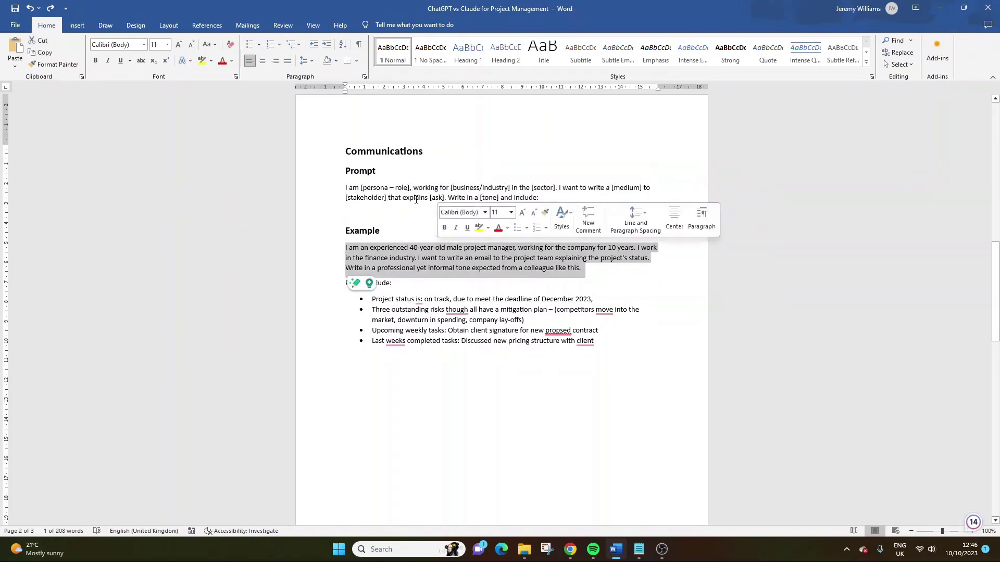
click(416, 259)
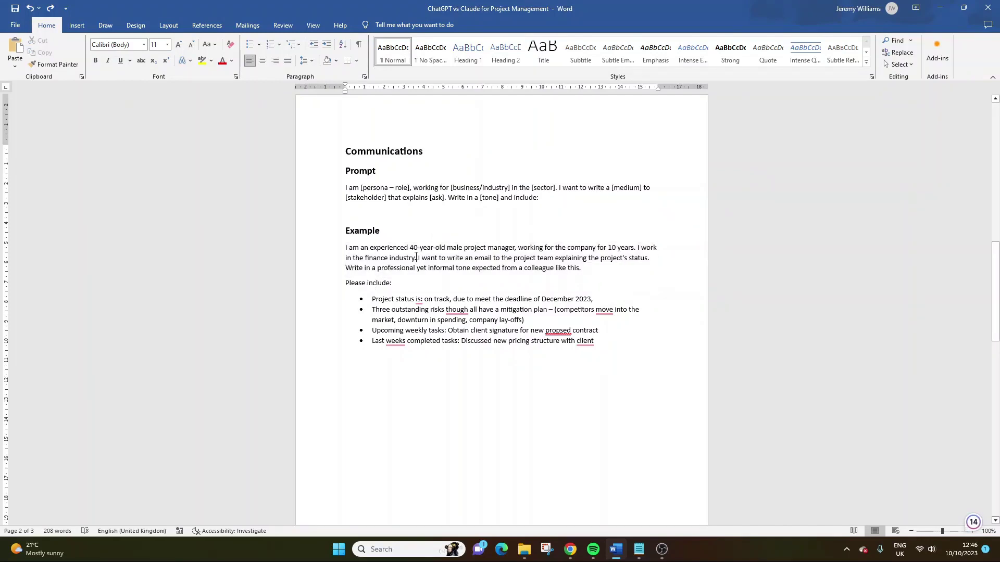
triple_click(416, 258)
drag(599, 342, 345, 256)
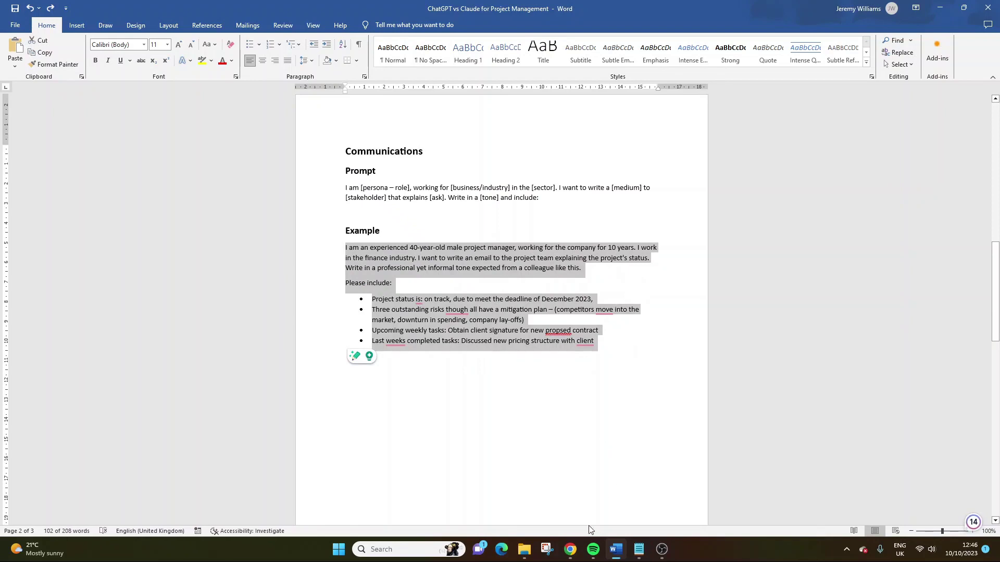
click(570, 550)
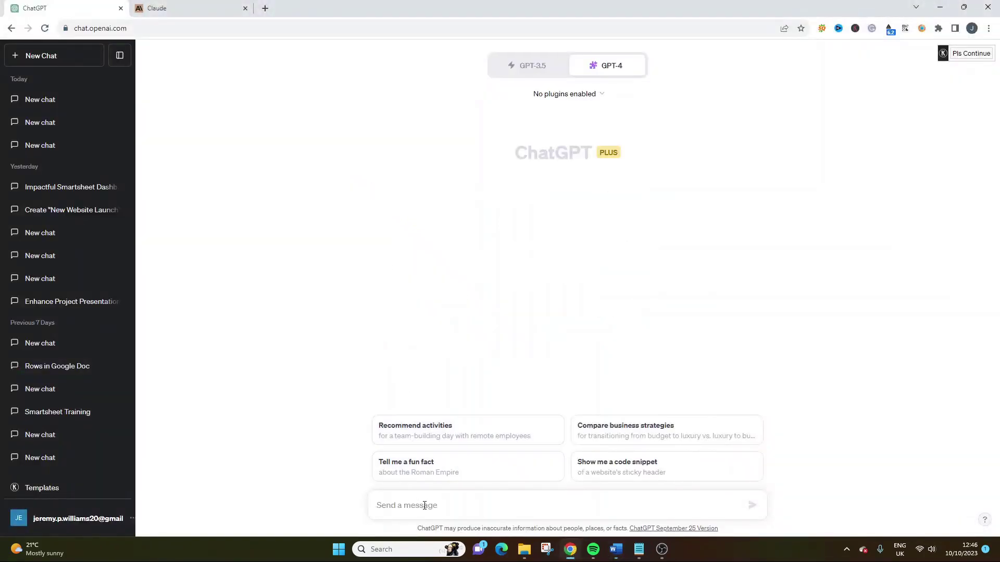
Step: Paste the Communications example prompt with its bullet list into ChatGPT and send it to GPT-4
key(ctrl+v)
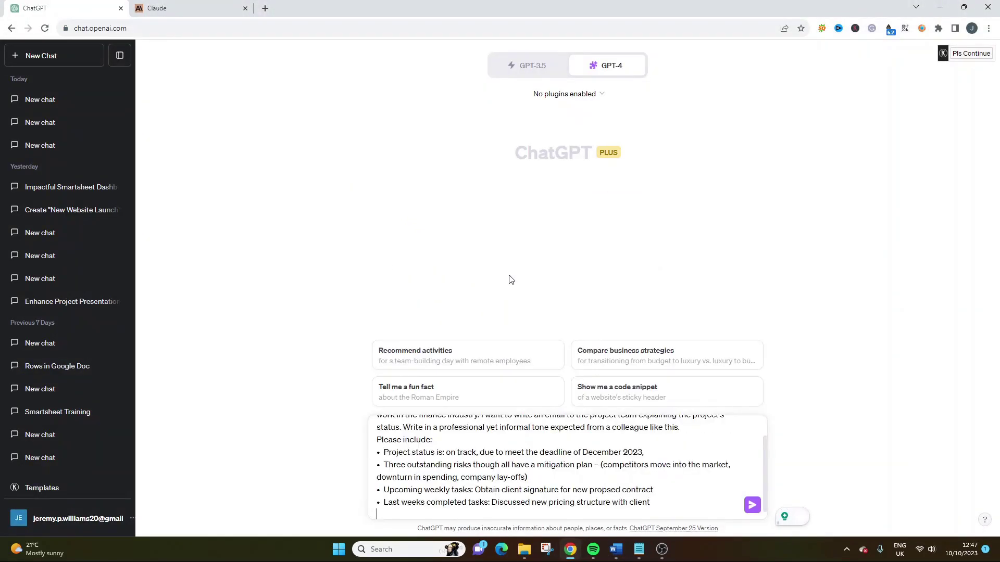
scroll(559, 459, up, 2)
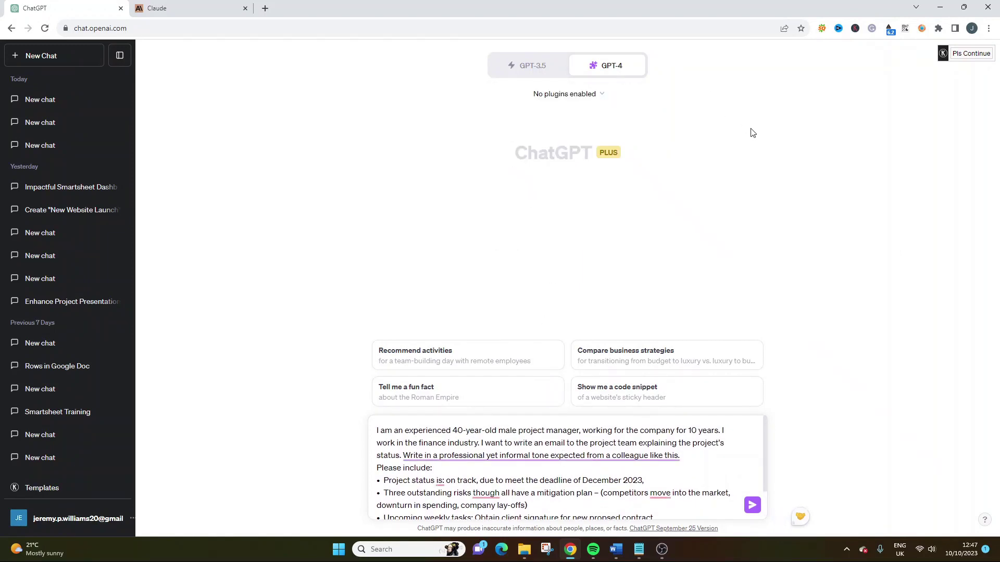
click(753, 506)
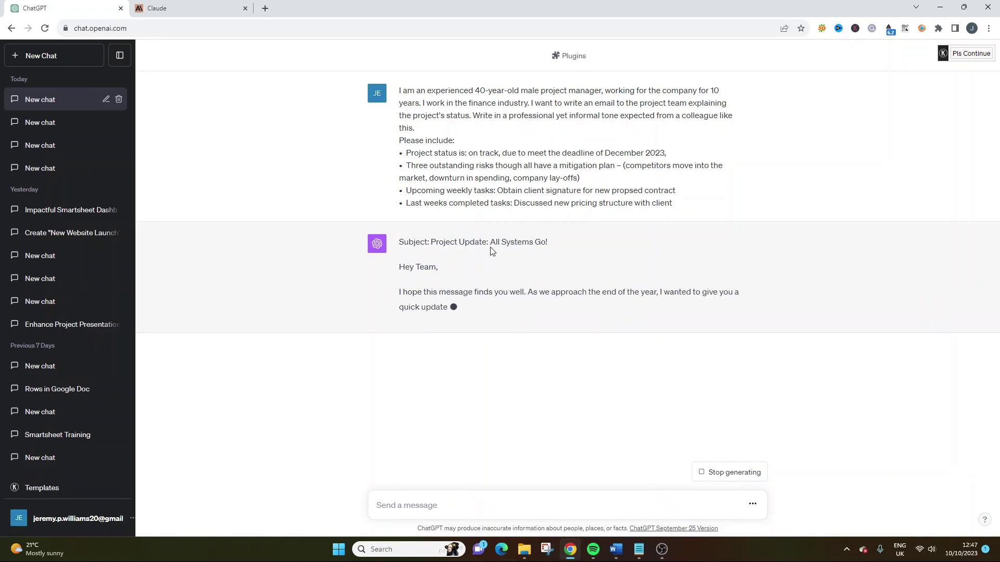
Step: Read the reply's 'Subject: Project Update: All Systems Go!' line and opening sentence
drag(490, 242, 548, 242)
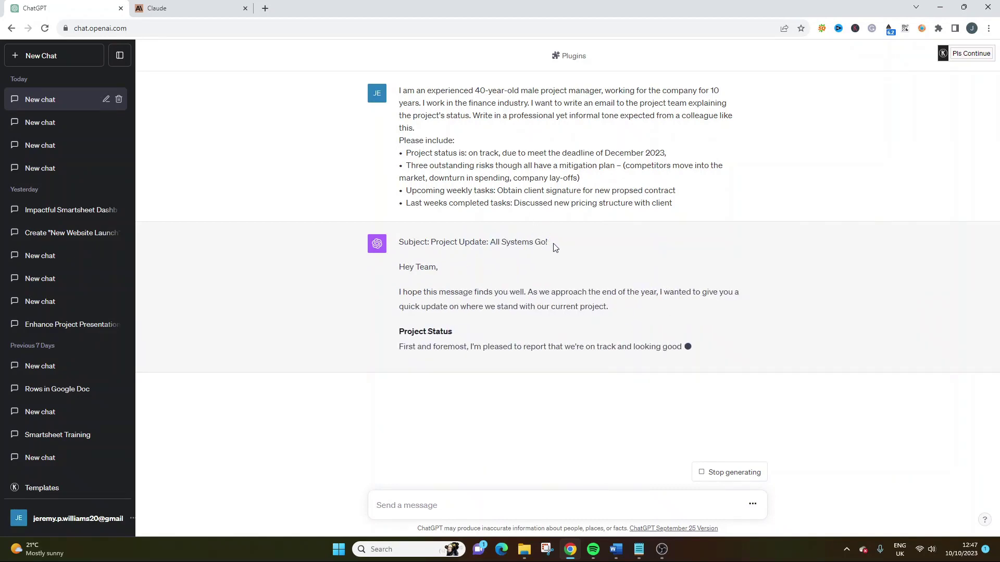
drag(548, 243, 489, 240)
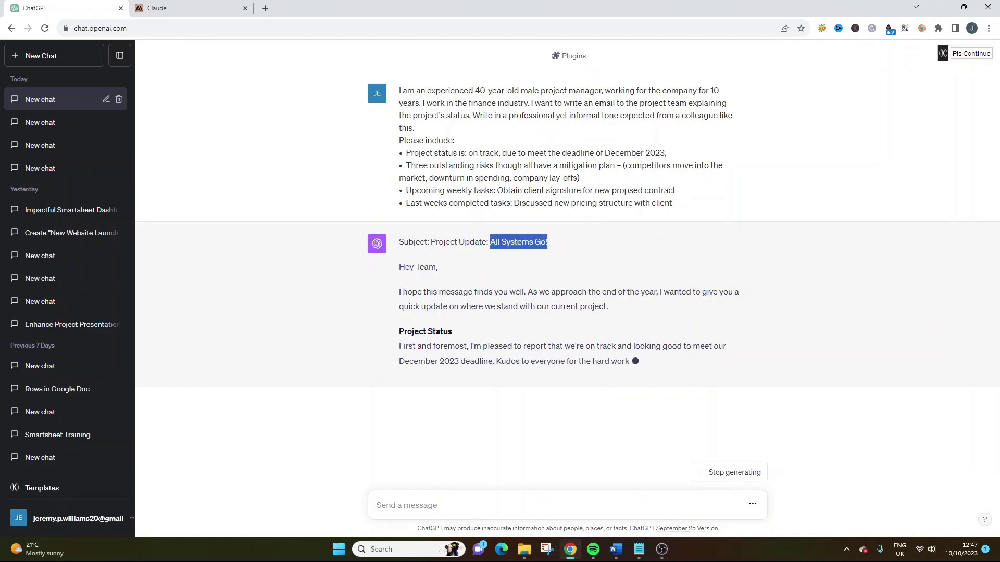
click(496, 240)
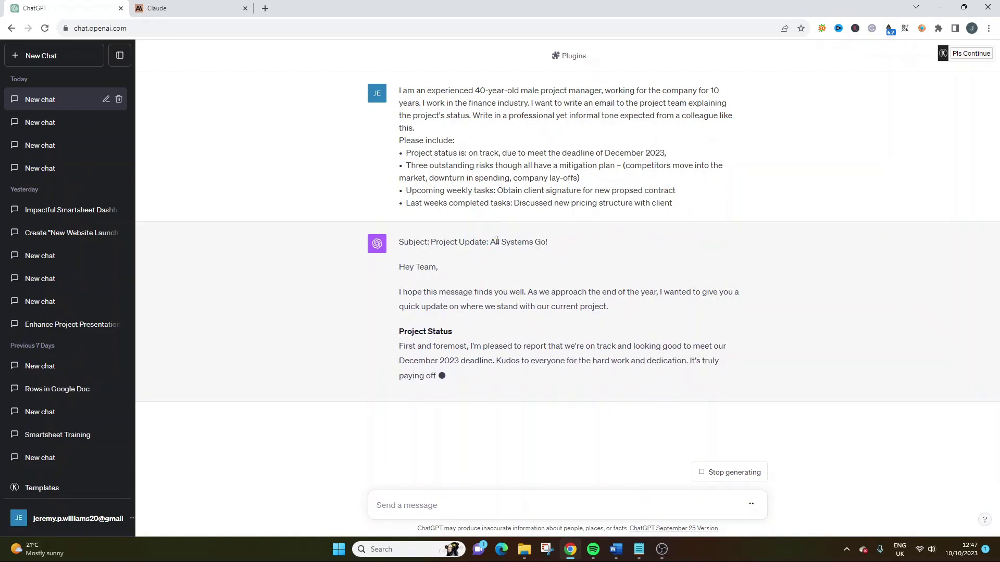
drag(489, 241, 565, 245)
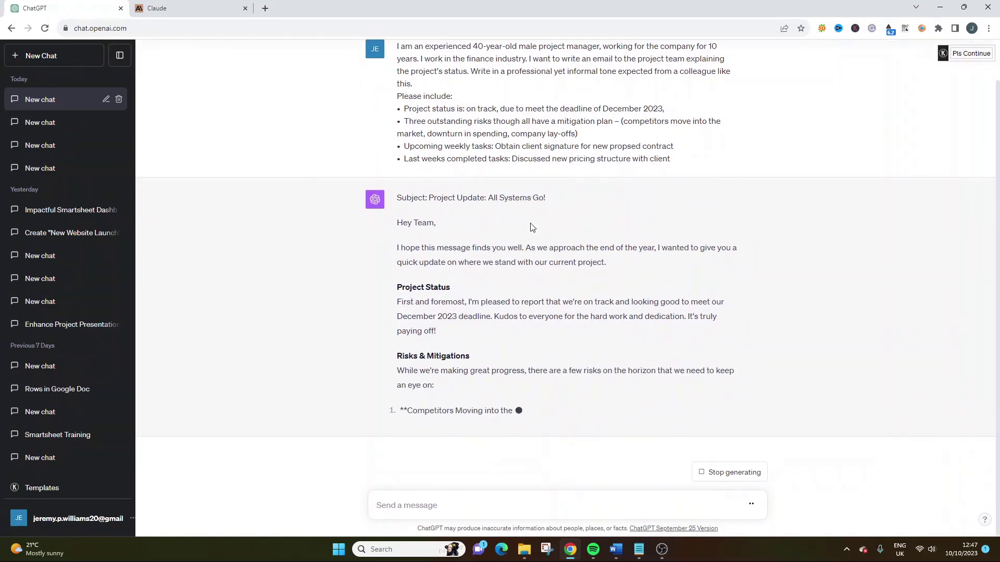
drag(437, 208, 397, 209)
click(526, 182)
double_click(526, 182)
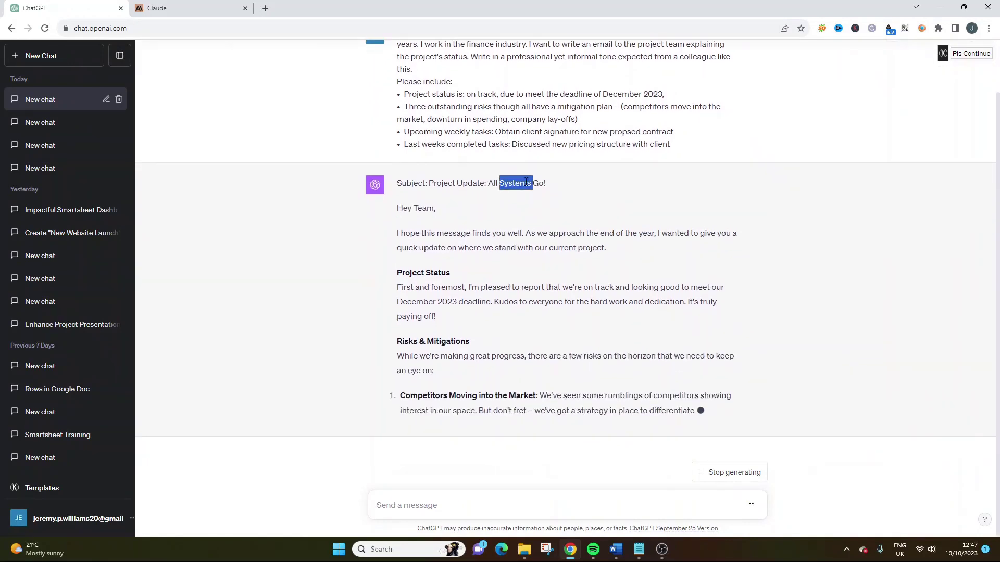
click(527, 184)
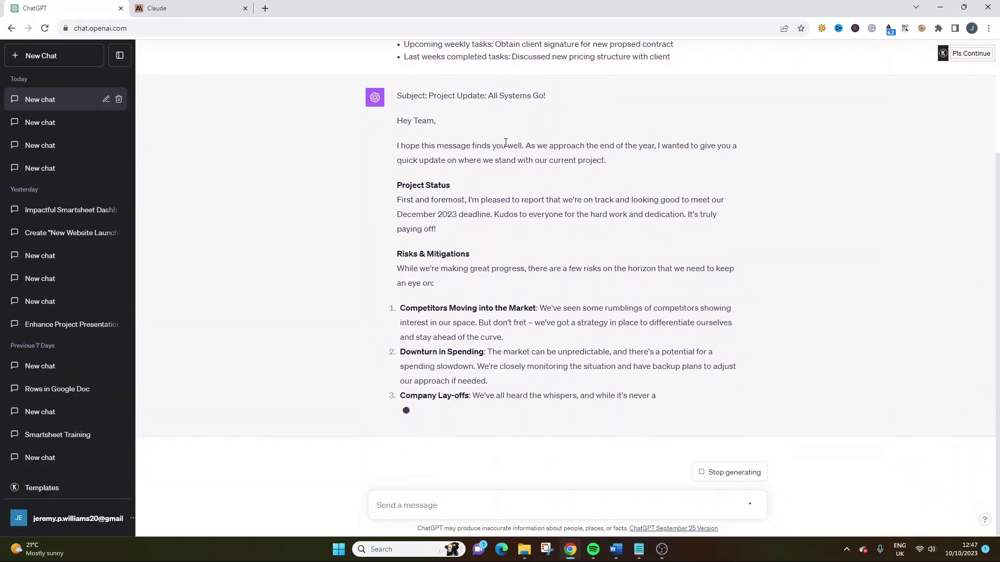
drag(526, 146, 397, 145)
click(422, 143)
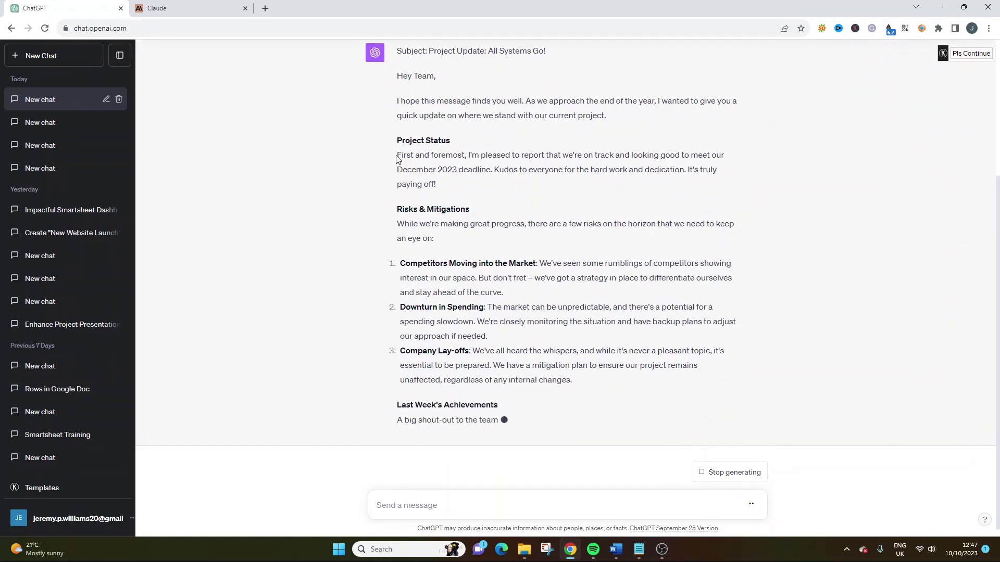
Step: Read the reply's Project Status paragraph, including the Kudos, and the Risks & Mitigations intro
scroll(395, 158, up, 4)
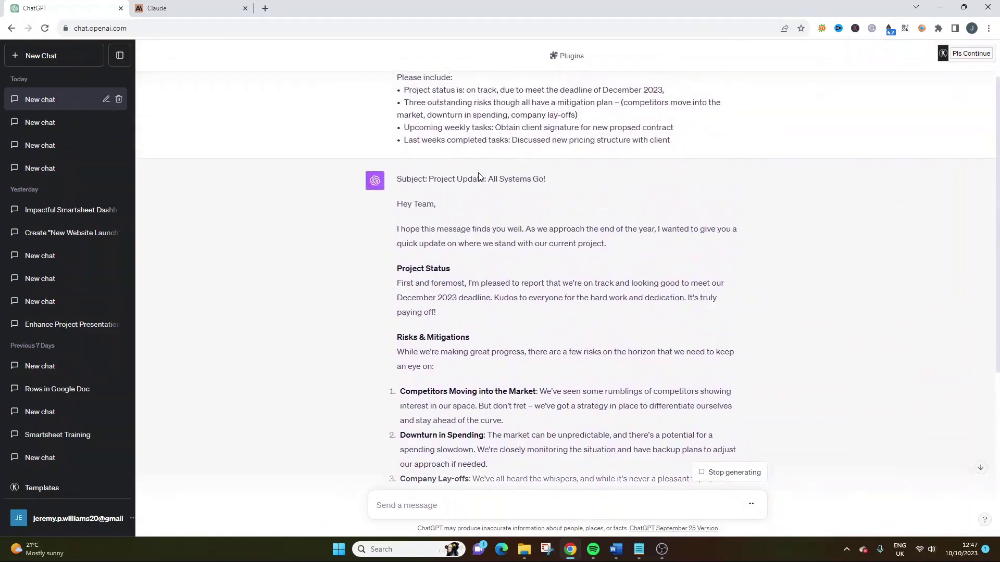
scroll(467, 286, down, 2)
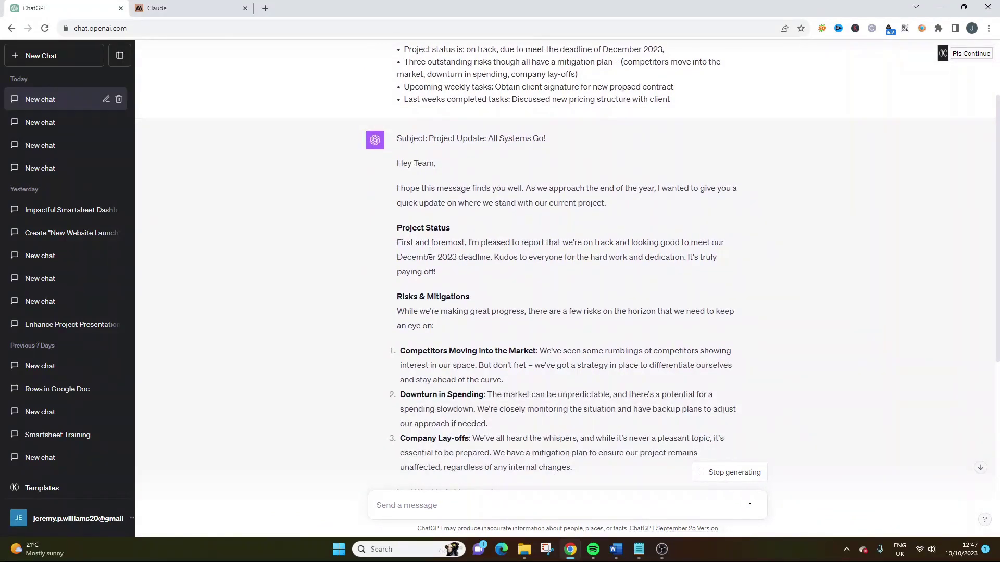
drag(396, 243, 585, 268)
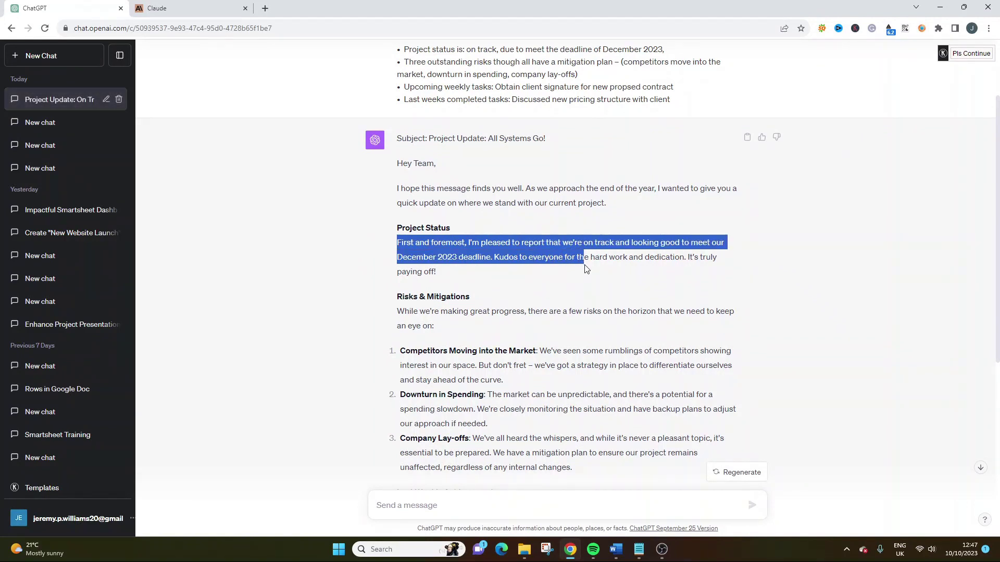
click(586, 268)
double_click(506, 257)
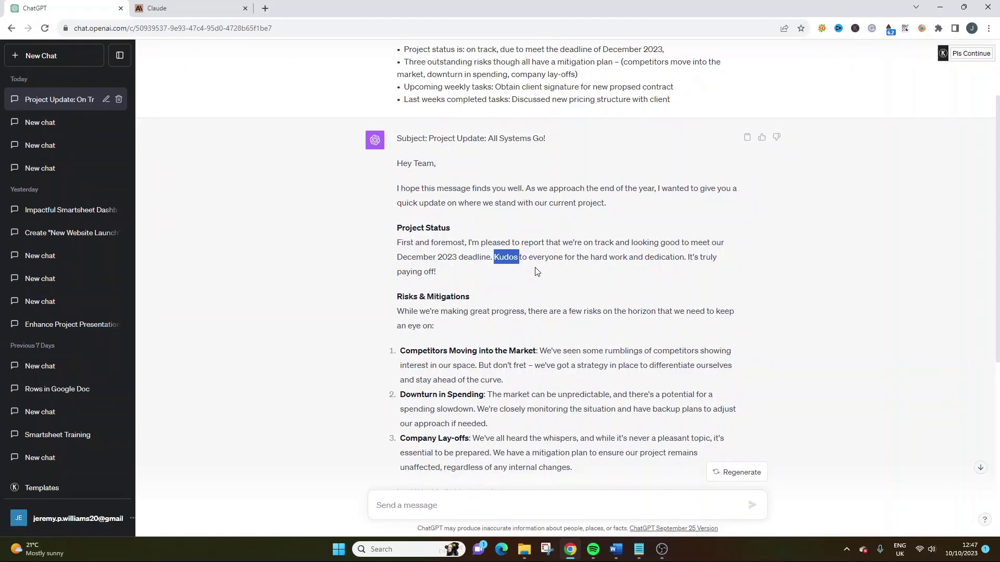
click(536, 271)
scroll(537, 272, down, 2)
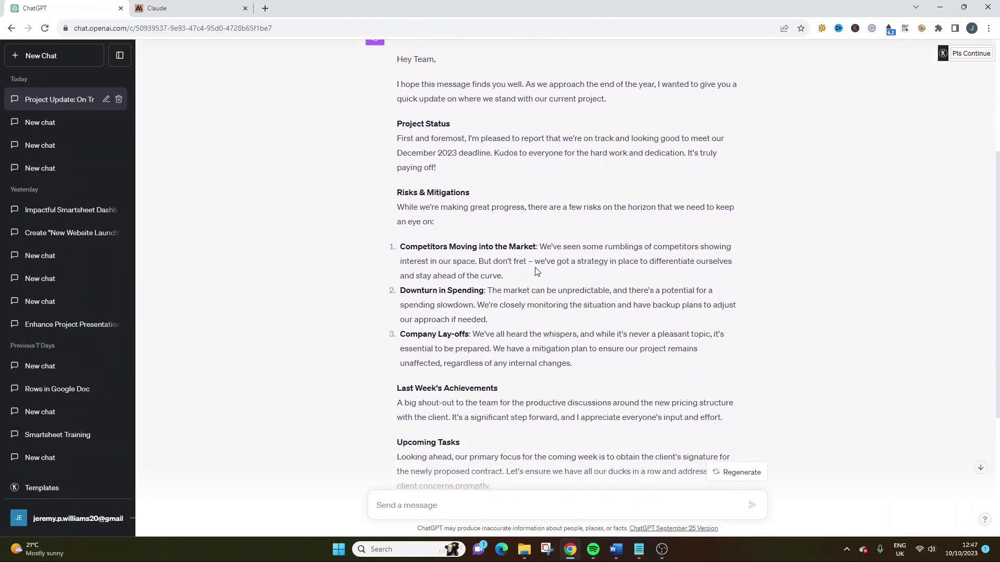
triple_click(439, 216)
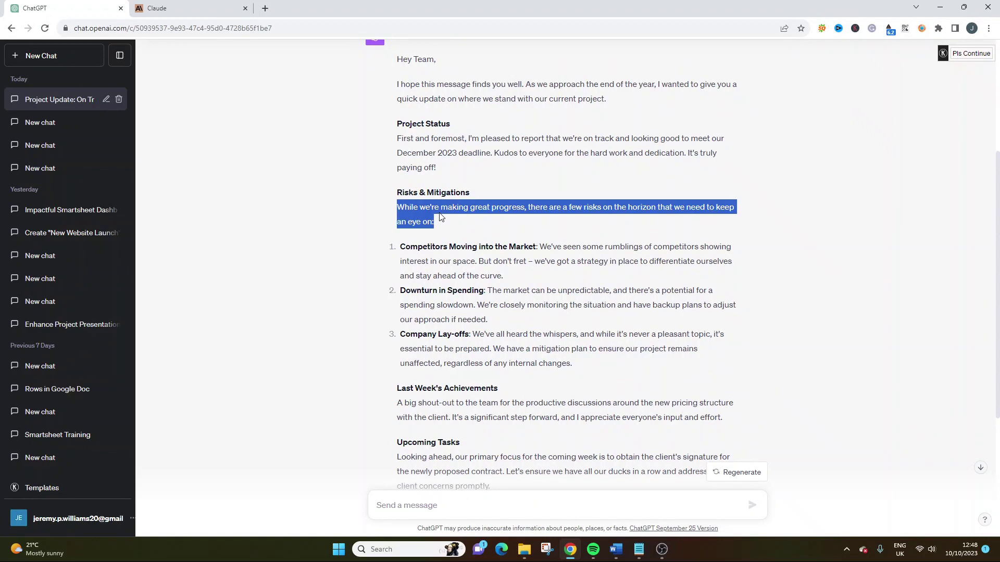
click(439, 217)
drag(417, 207, 521, 207)
scroll(523, 208, up, 4)
Step: Compare the prompt's project status, three-risks and weekly-tasks bullets against the Risks & Mitigations section
click(422, 150)
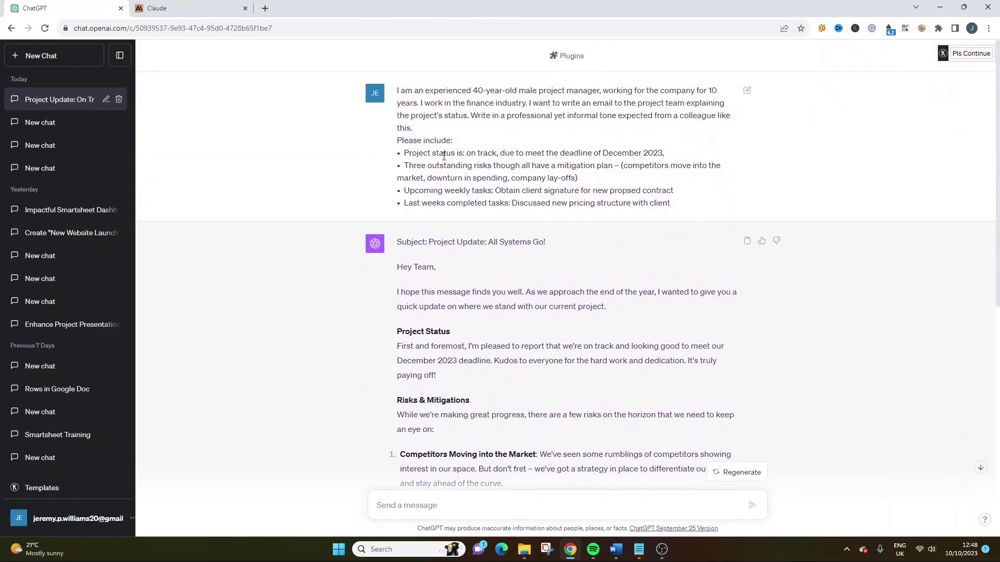
drag(404, 153, 669, 155)
drag(395, 169, 582, 178)
triple_click(526, 191)
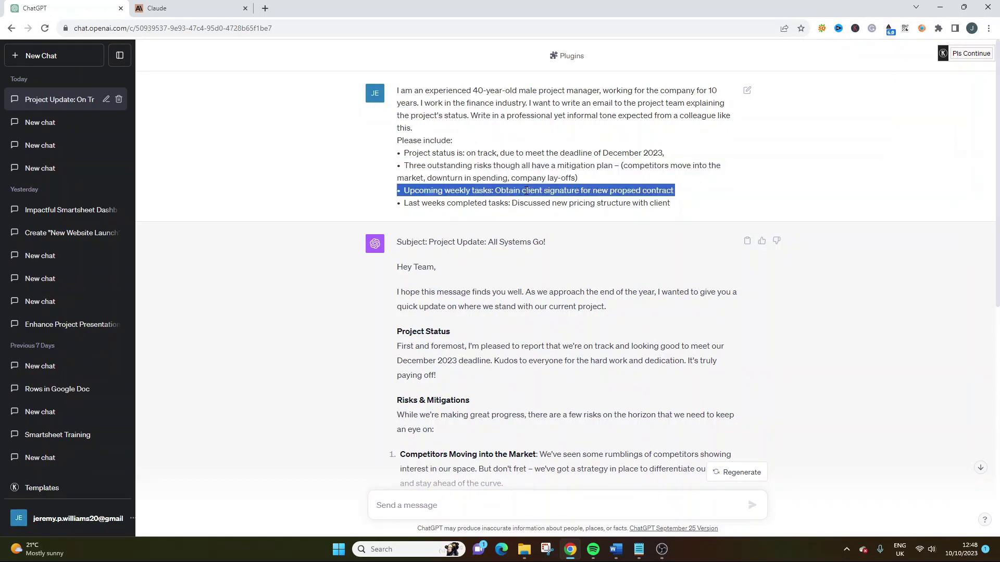
double_click(530, 203)
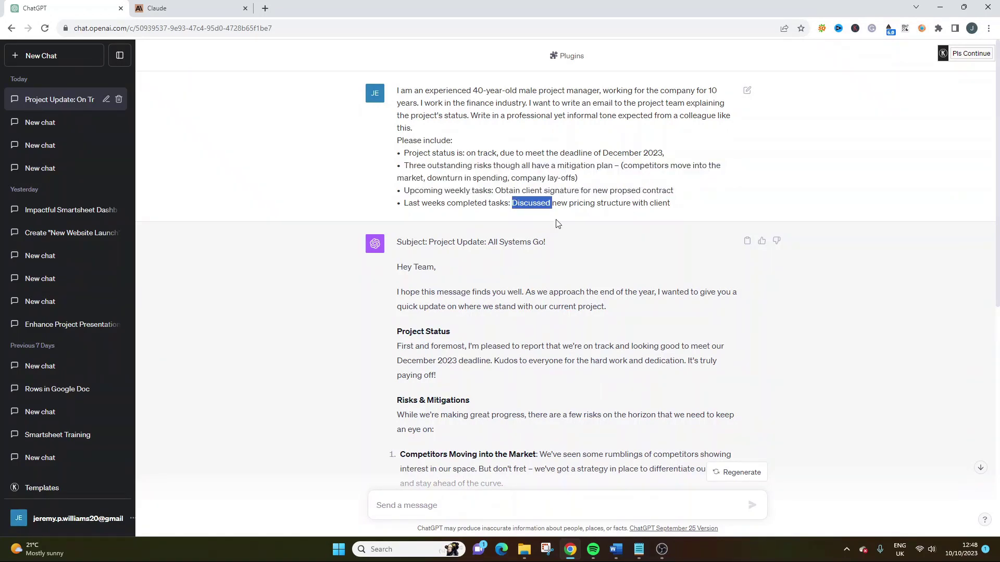
scroll(555, 224, down, 3)
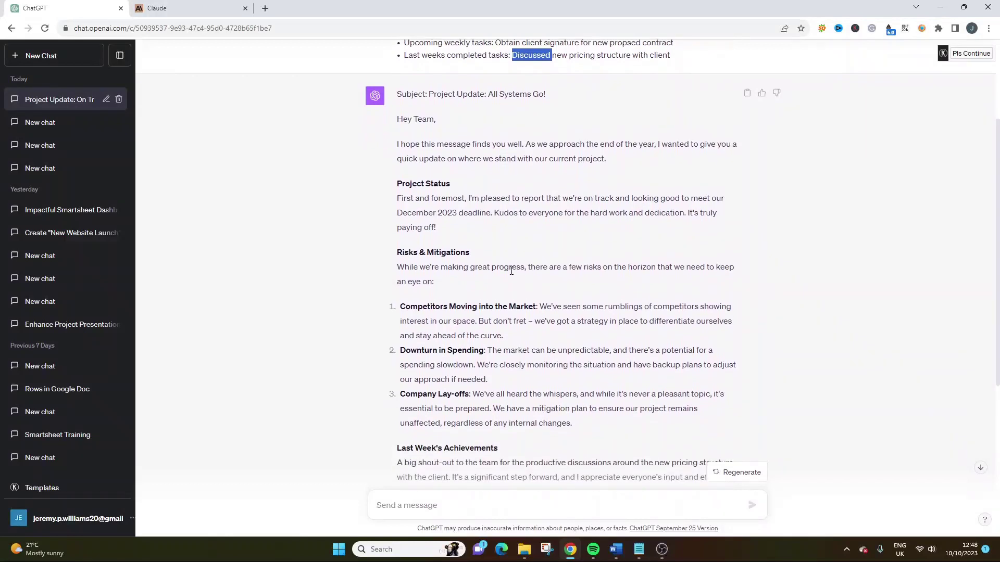
triple_click(511, 270)
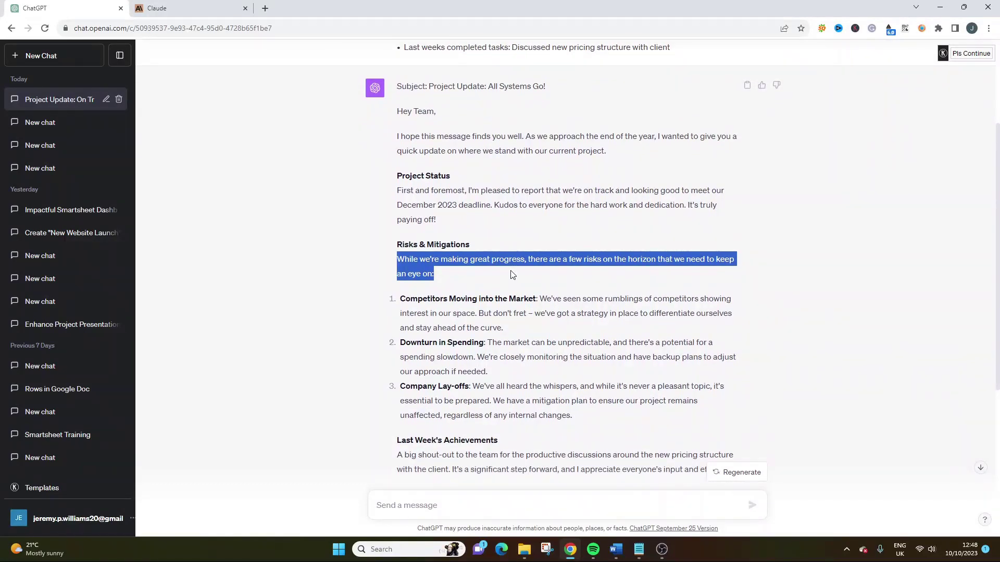
click(512, 273)
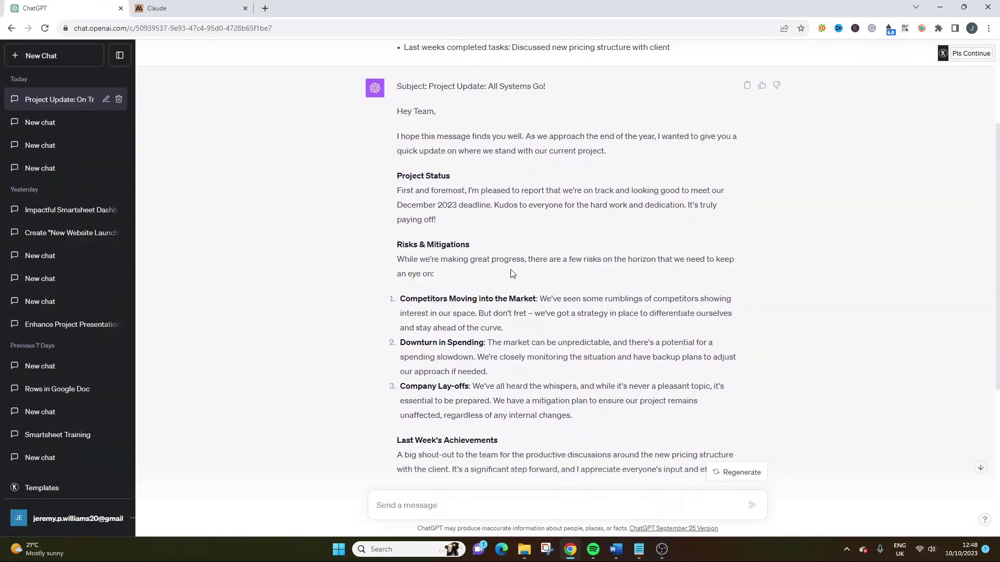
Step: Read the Last Week's Achievements paragraph, then select the original prompt and return to Word
scroll(511, 273, down, 2)
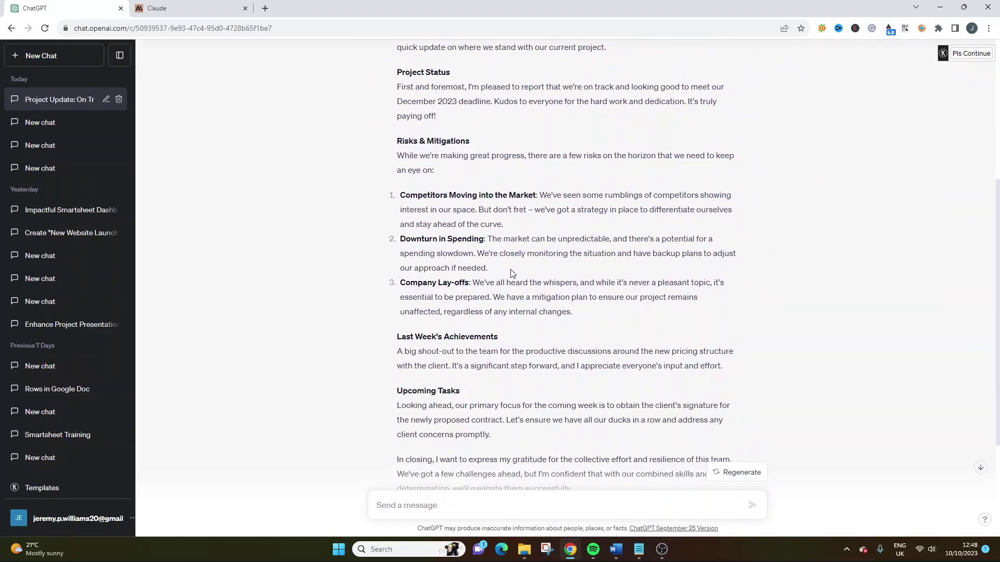
scroll(512, 274, down, 3)
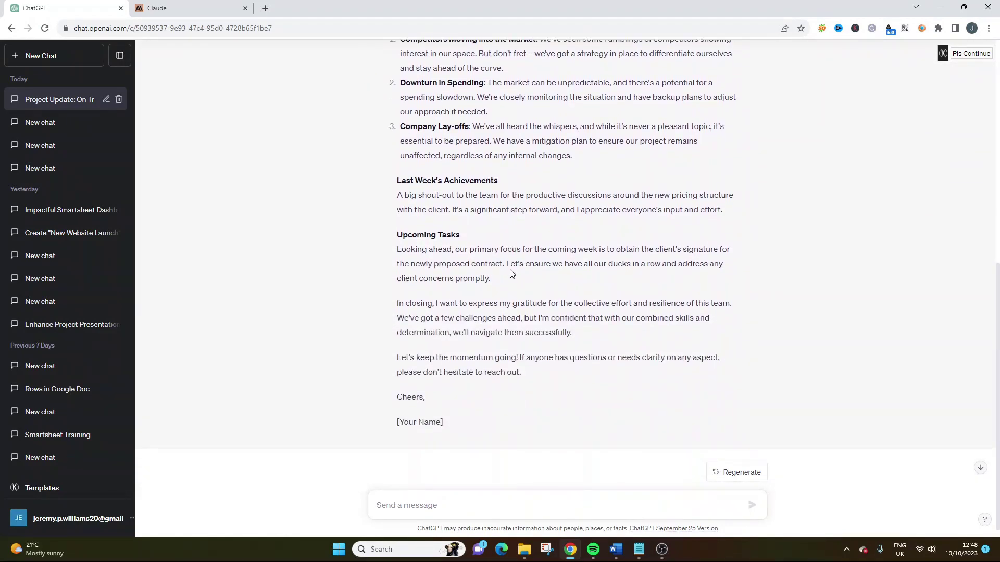
triple_click(459, 196)
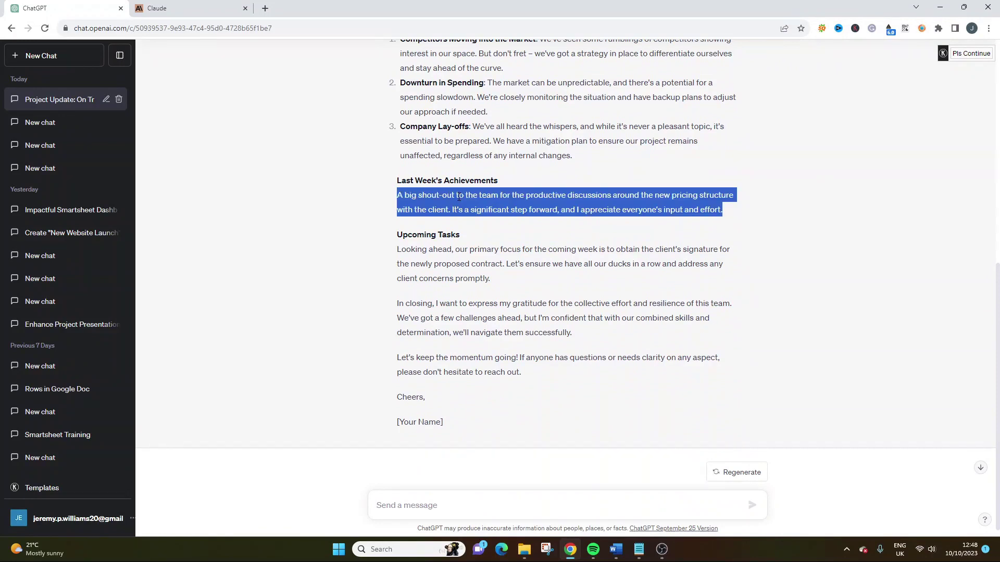
click(459, 197)
triple_click(458, 197)
scroll(459, 197, up, 4)
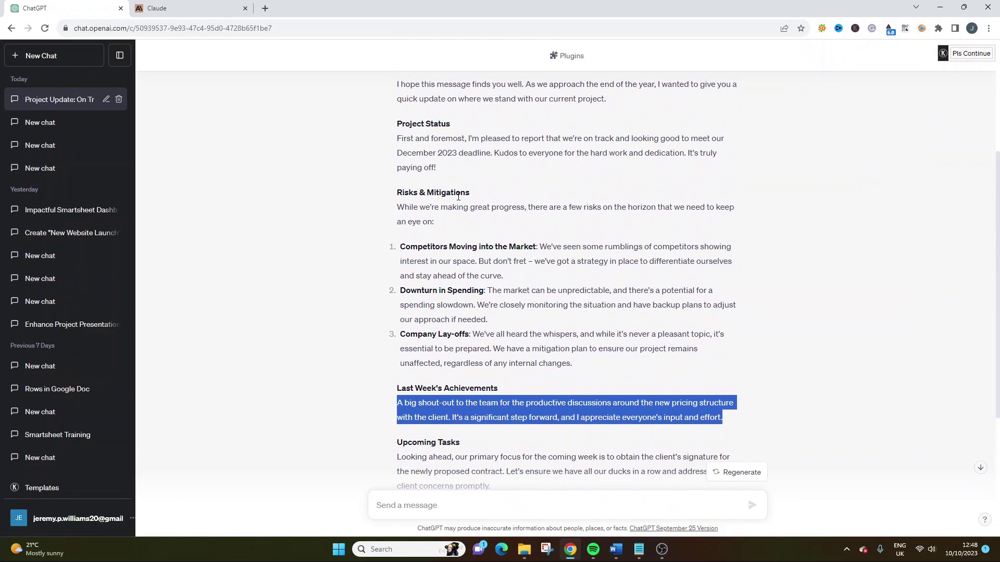
scroll(458, 196, down, 2)
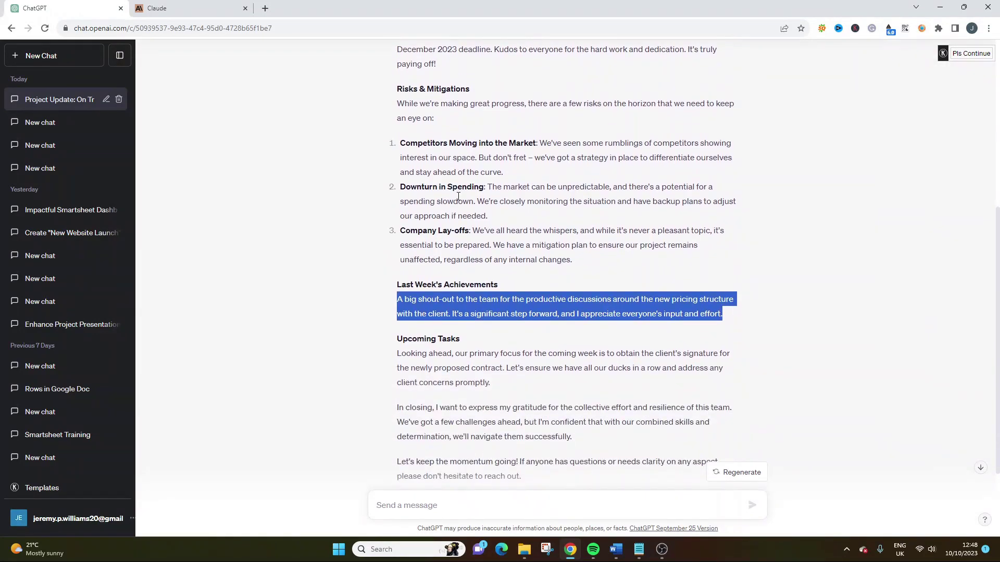
scroll(459, 197, up, 6)
drag(397, 91, 690, 208)
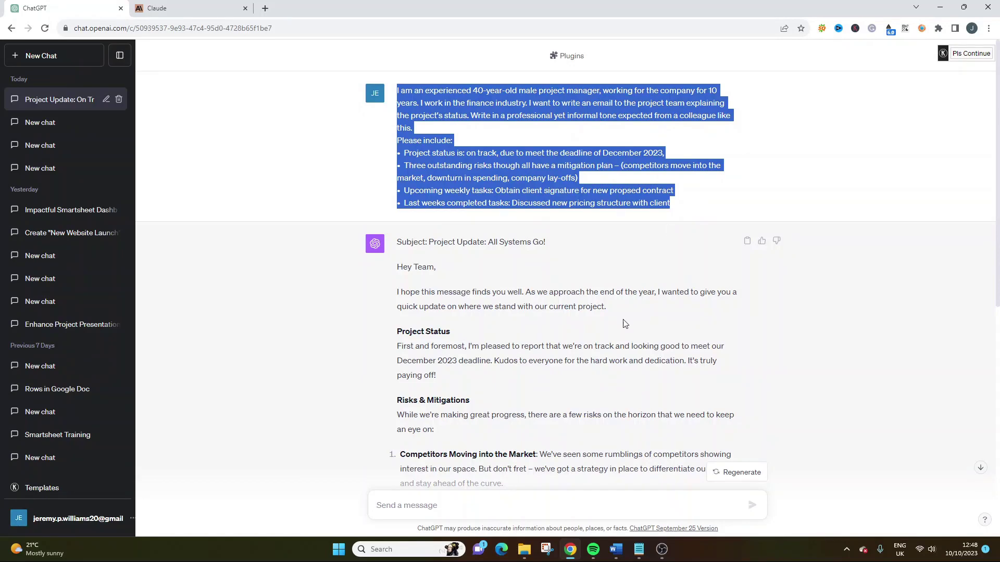
click(618, 556)
Step: Paste the prompt over the Example text, then compare its persona and age-40 details with the template
drag(594, 342, 345, 246)
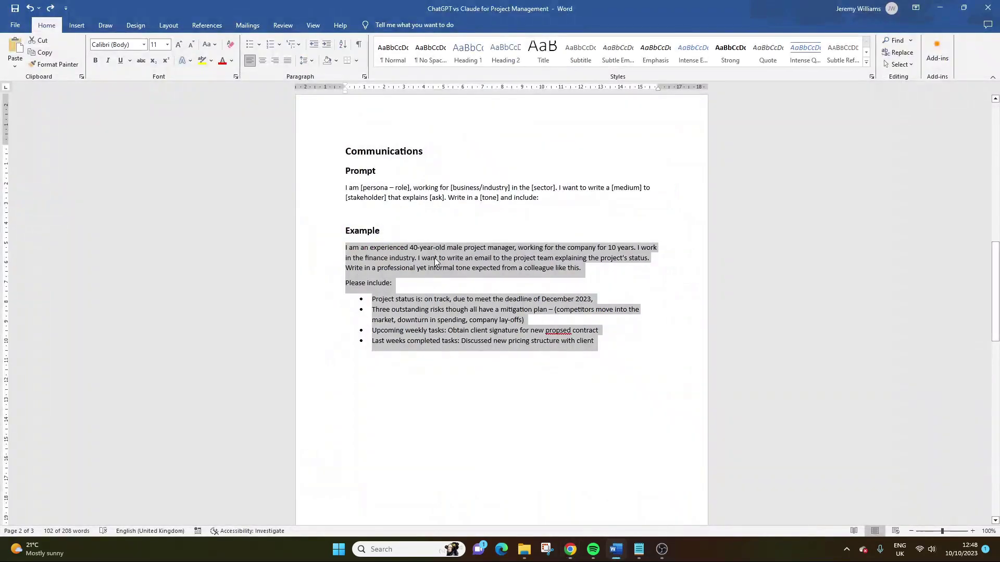
text(I am an experienced 40-year-old male project manager, working for the company for 10 years. I work in the finance industry. I want to write an email to the project team explaining the project's status. Write in a professional yet informal tone expected from a colleague like this. Please include: Project status is: on track, due to meet the deadline of December 2023, Three outstanding risks though all have a mitigation plan – (competitors move into the market, downturn in spending, company lay-offs) Upcoming weekly tasks: Obtain client signature for new propsed contract Last weeks completed tasks: Discussed new pricing structure with client)
double_click(375, 188)
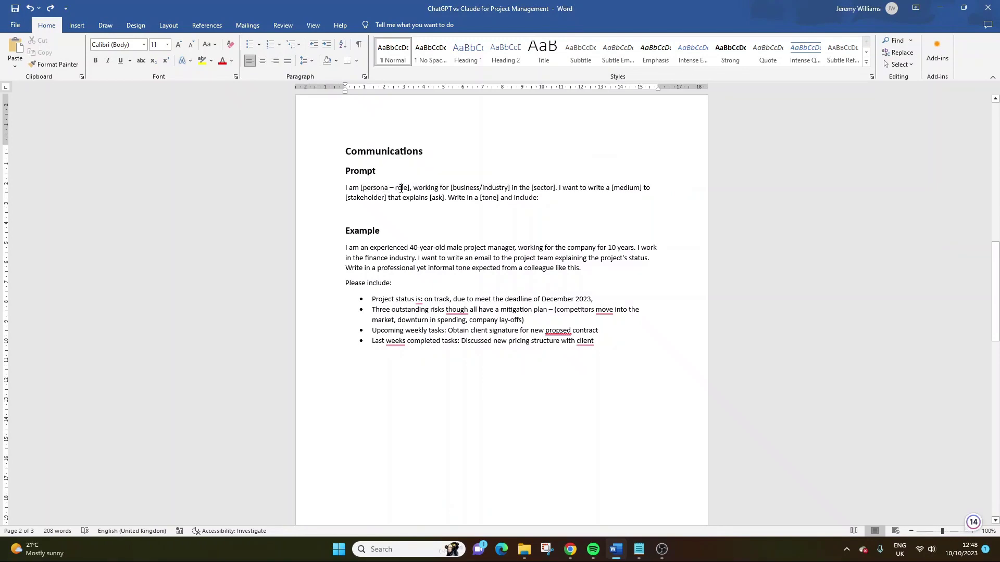
click(421, 197)
drag(423, 248, 515, 247)
click(533, 268)
double_click(412, 248)
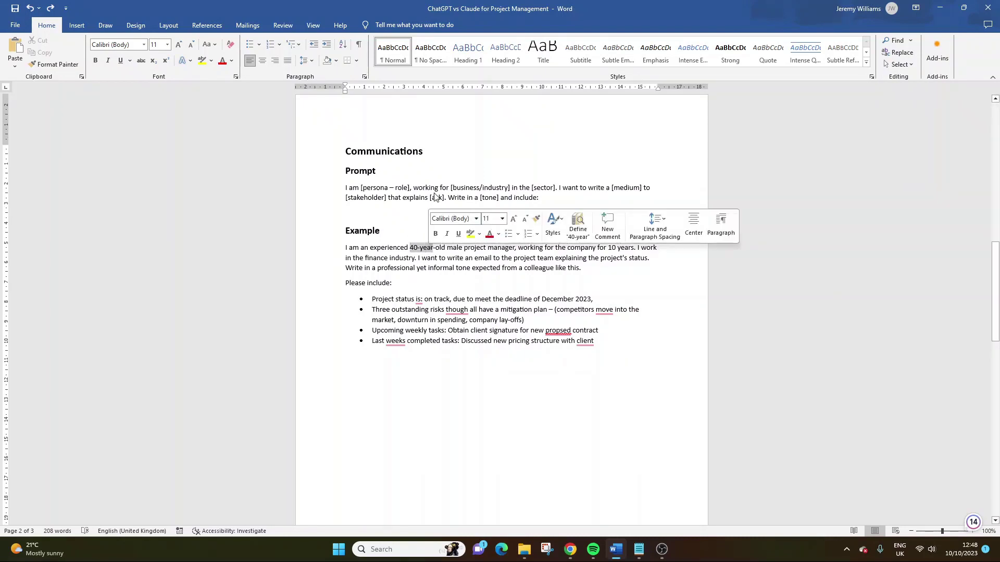
double_click(423, 187)
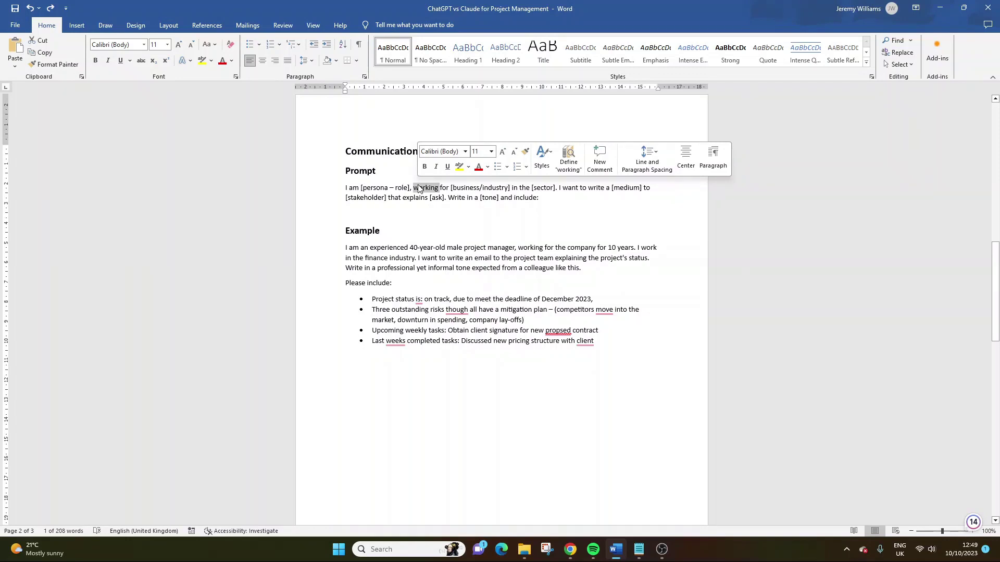
drag(422, 254, 488, 247)
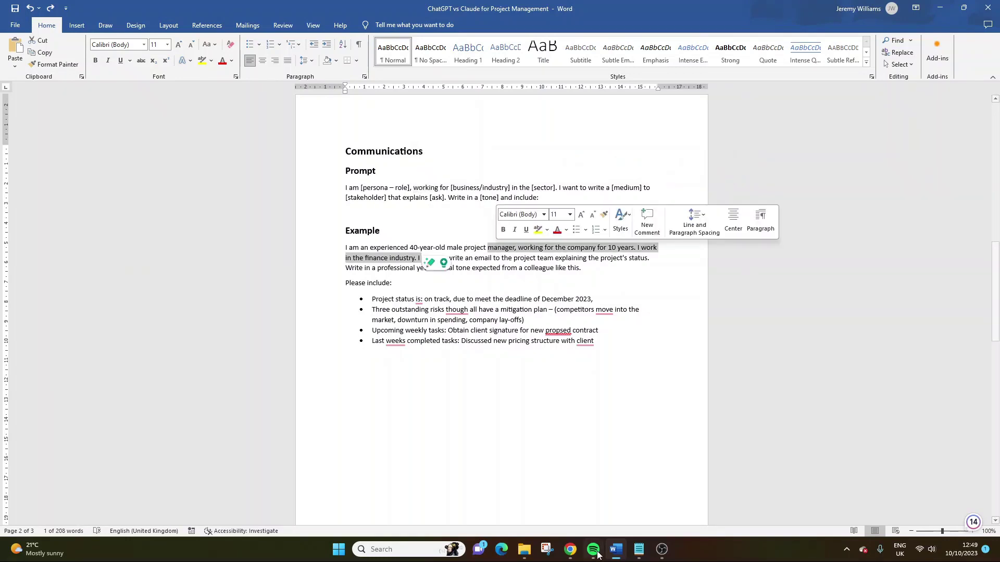
key(alt+Tab)
scroll(547, 287, down, 7)
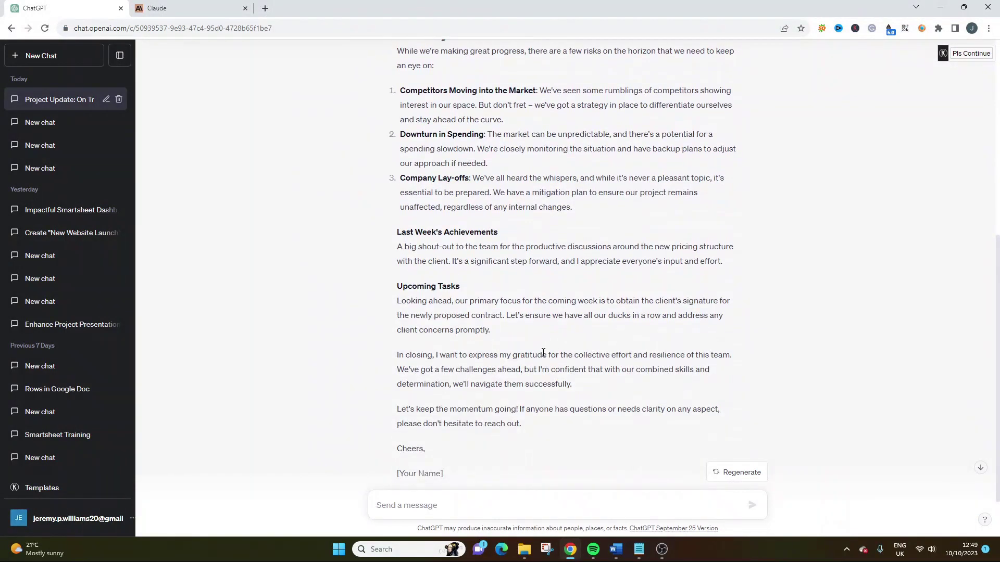
Step: Read the email's closing gratitude paragraph and its 'Cheers, [Your Name]' sign-off
triple_click(542, 353)
double_click(541, 353)
scroll(541, 353, down, 1)
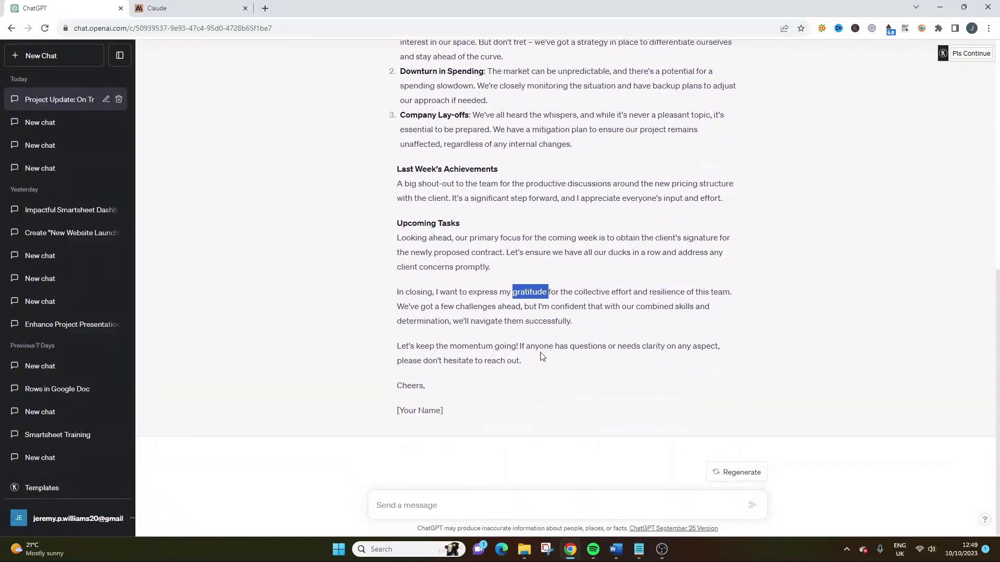
click(416, 387)
double_click(412, 389)
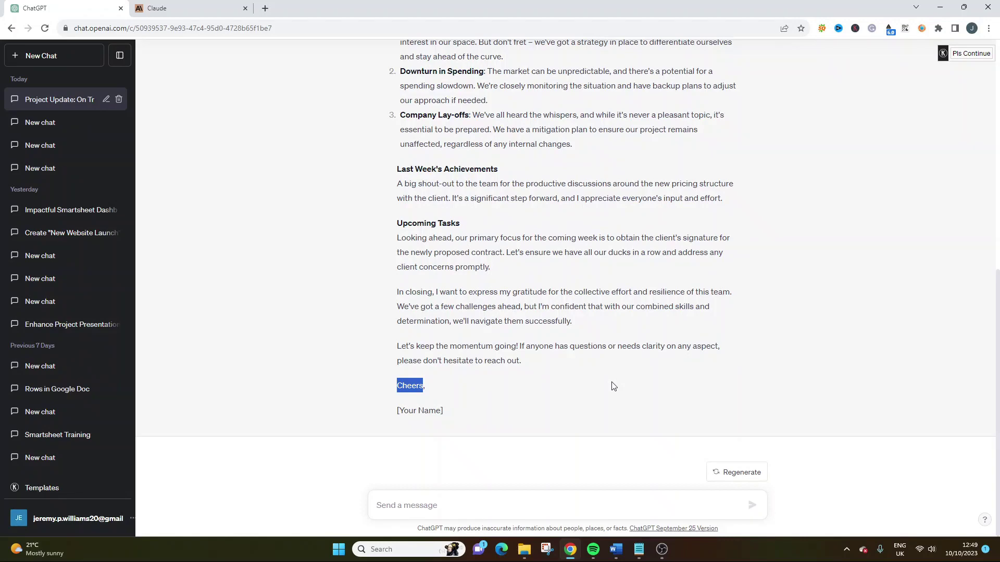
scroll(604, 380, up, 9)
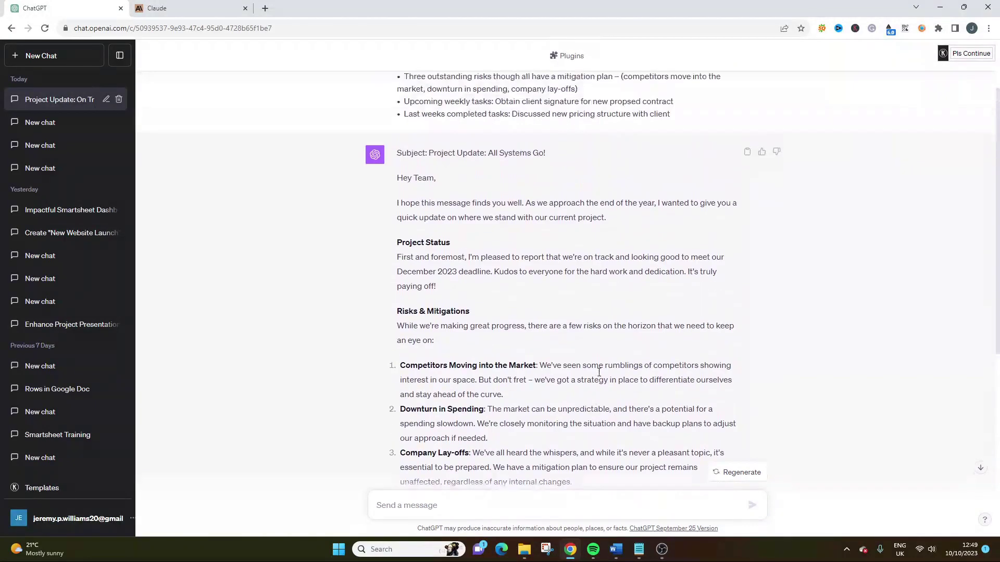
scroll(598, 376, down, 4)
scroll(599, 376, down, 4)
scroll(599, 375, up, 4)
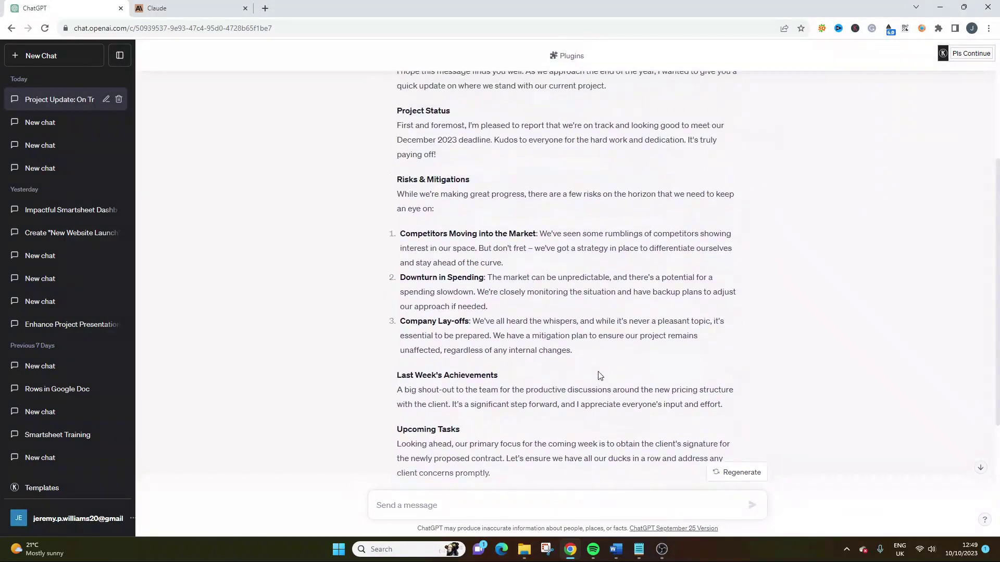
scroll(598, 376, down, 1)
scroll(599, 376, up, 5)
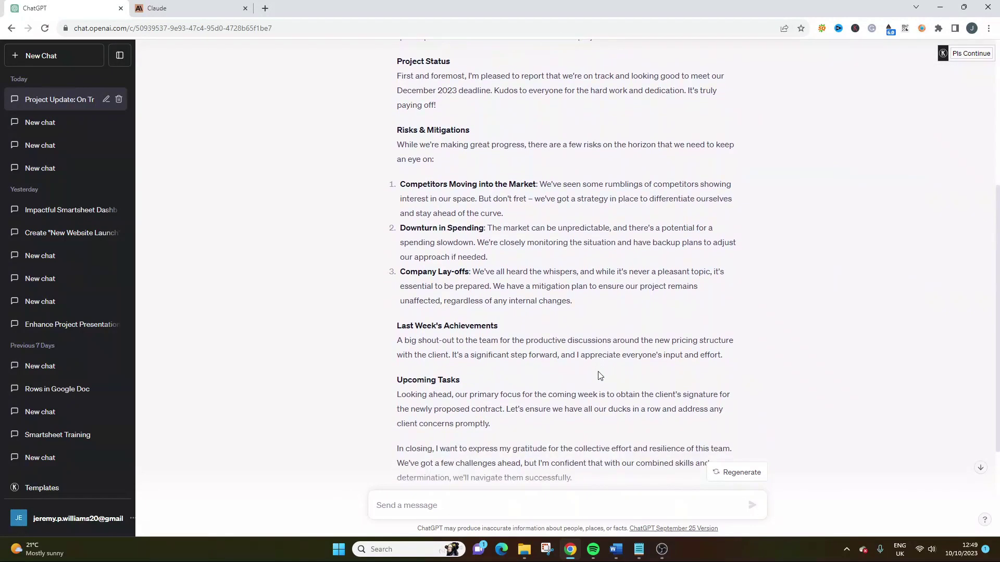
scroll(472, 235, down, 8)
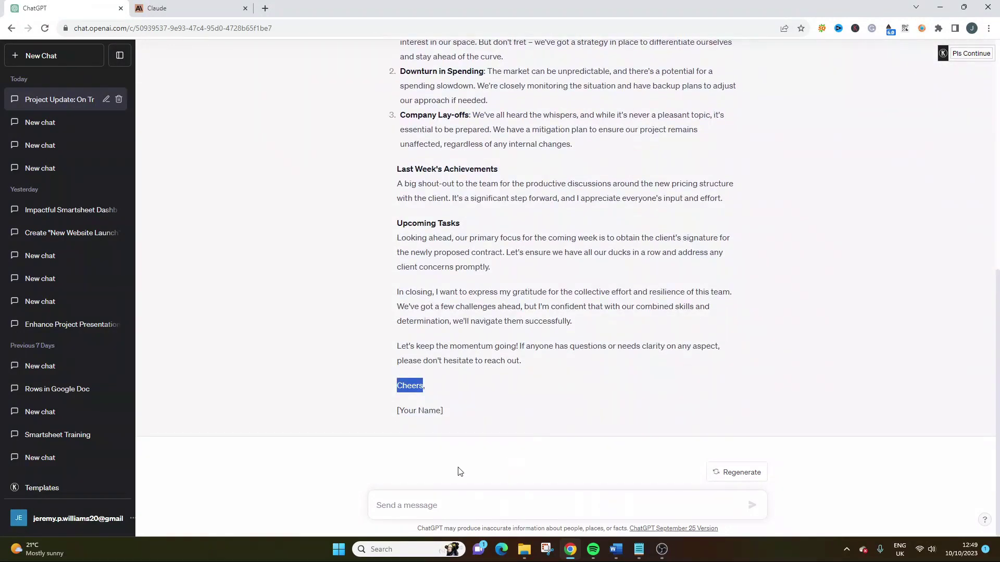
Step: Draft an unsent request for next week's email with the same sections, then copy the original prompt
click(440, 504)
text(Plea)
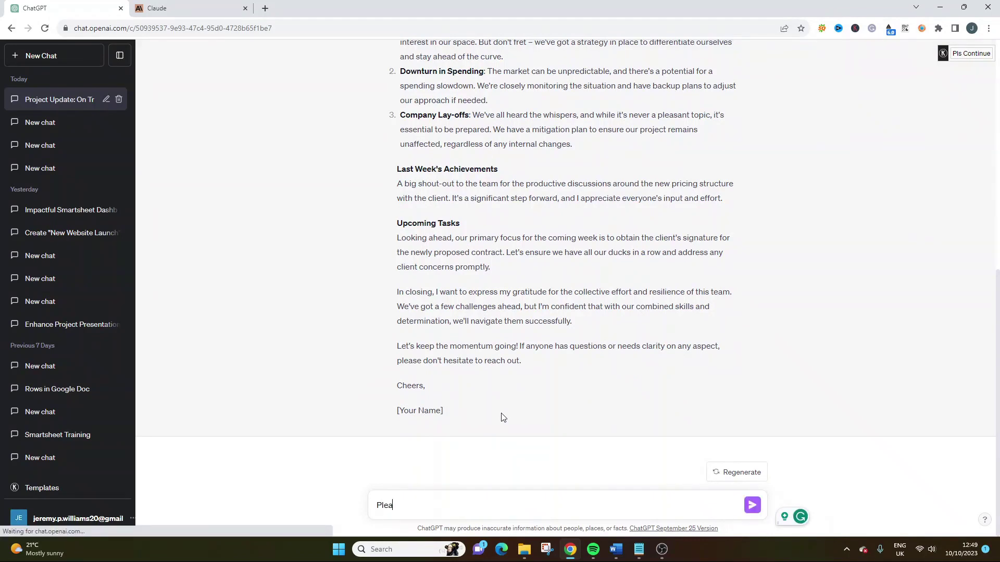
text(se provide the )
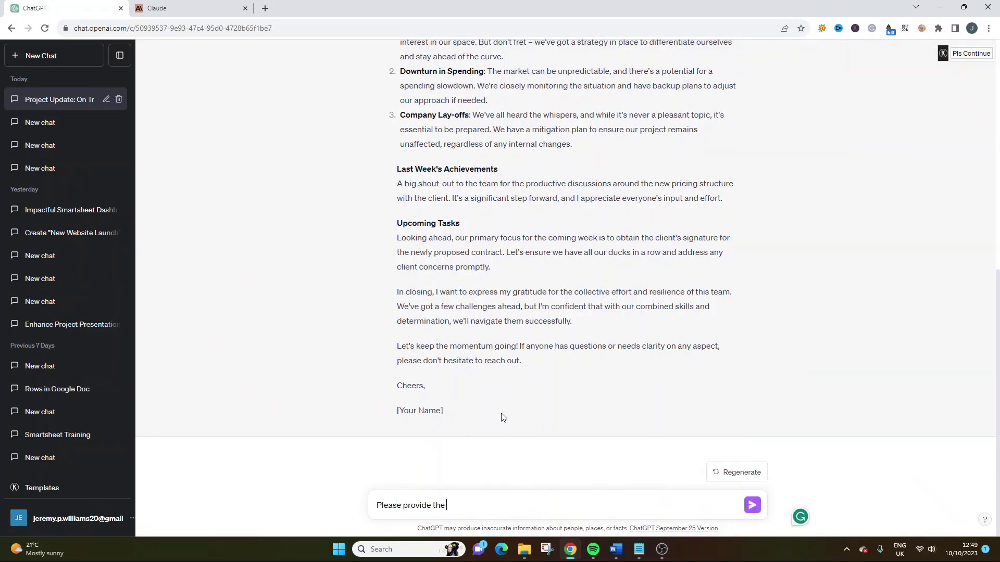
text(next email to the same stakeholders)
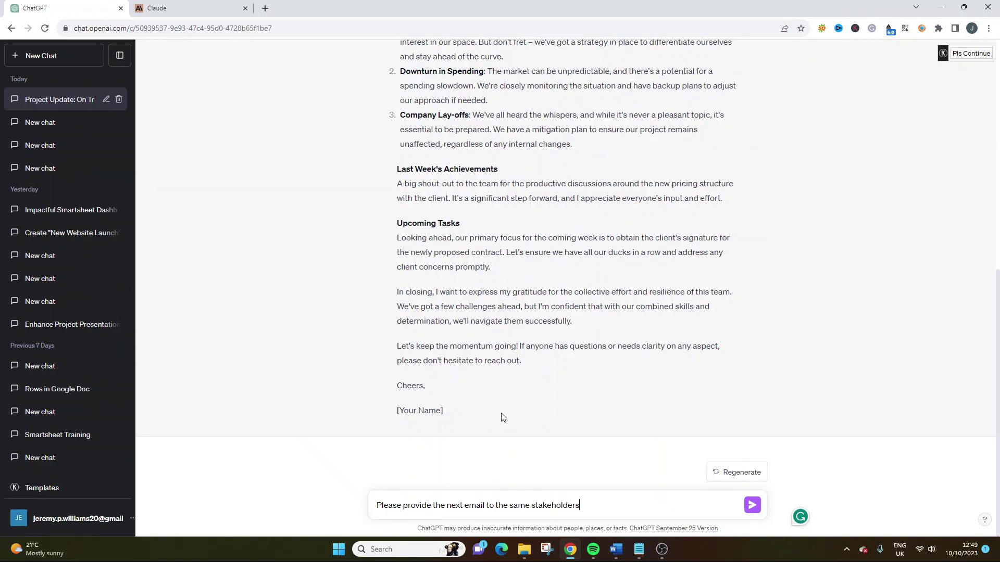
text(weeks )
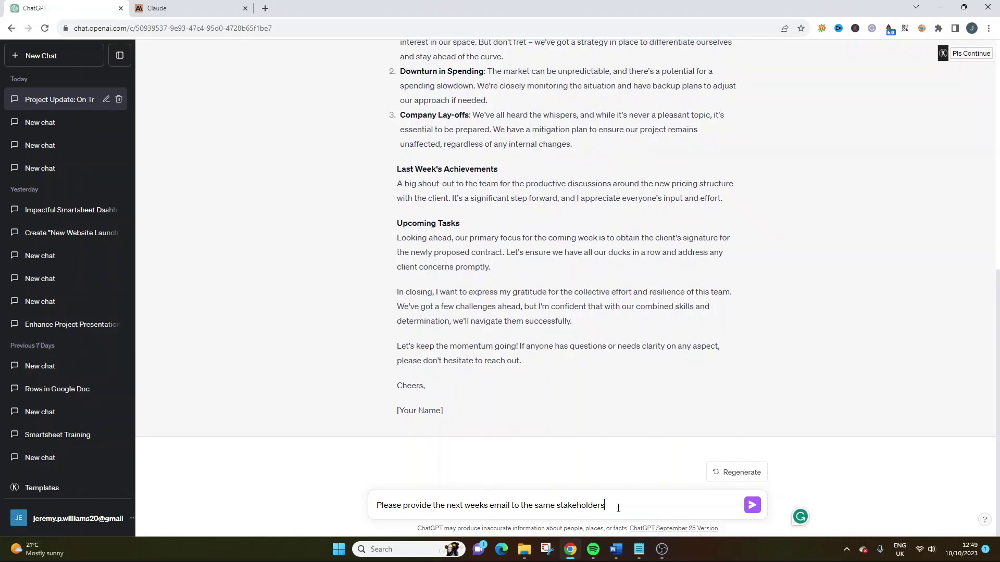
text(, include the same sections but this ti)
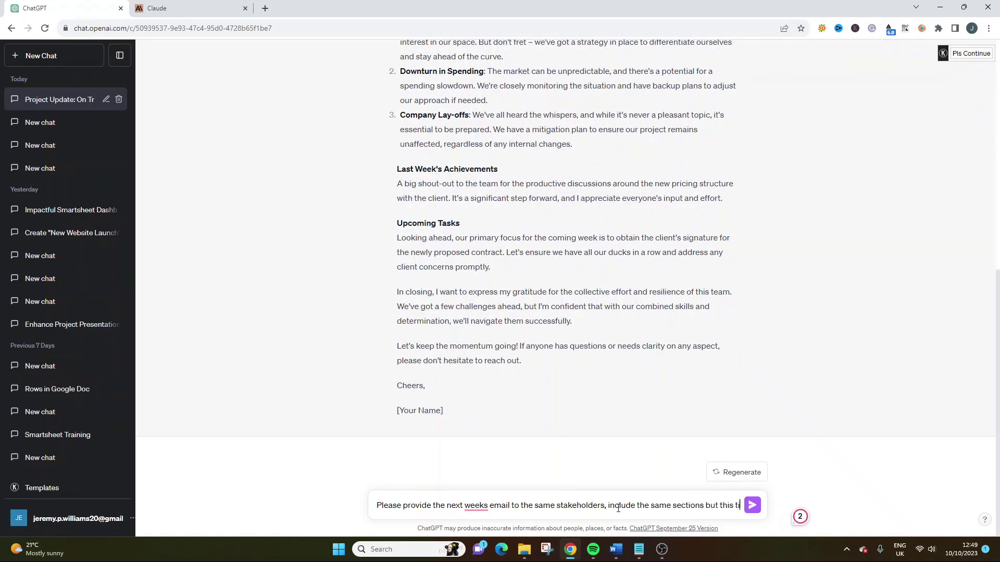
text(me:)
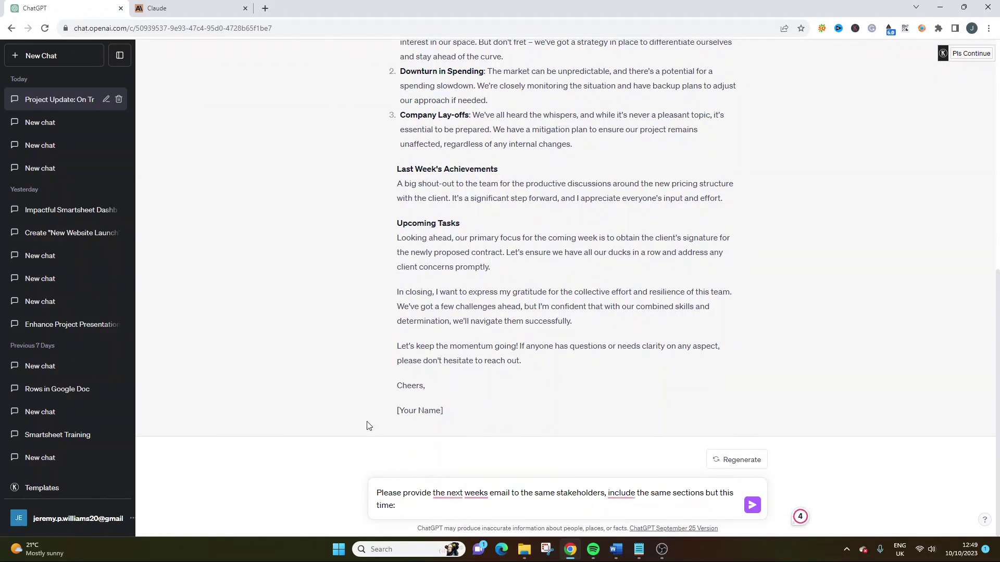
scroll(373, 350, up, 8)
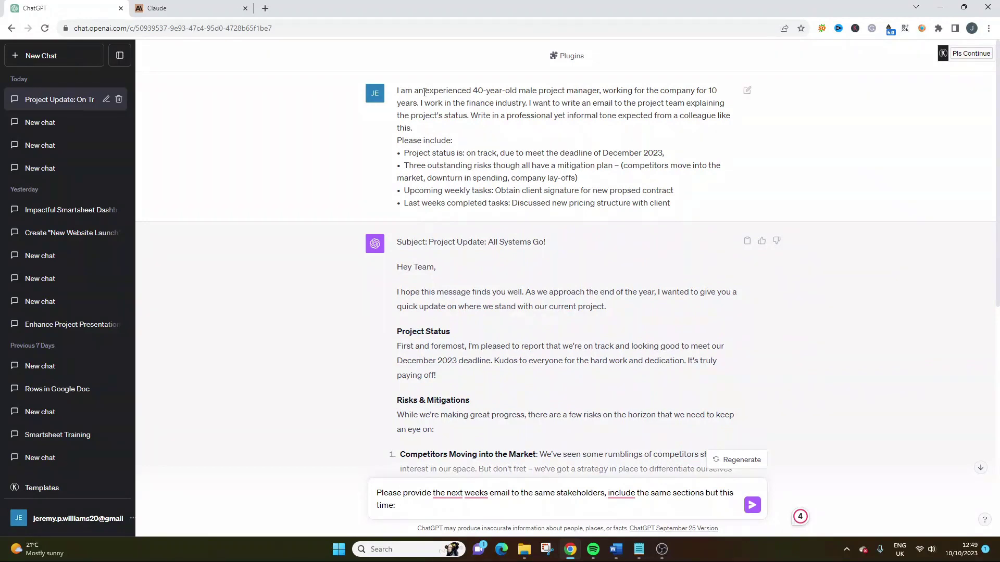
drag(396, 90, 674, 191)
click(655, 255)
Step: Paste the experienced-project-manager status email prompt into the empty Claude chat and send it
click(219, 4)
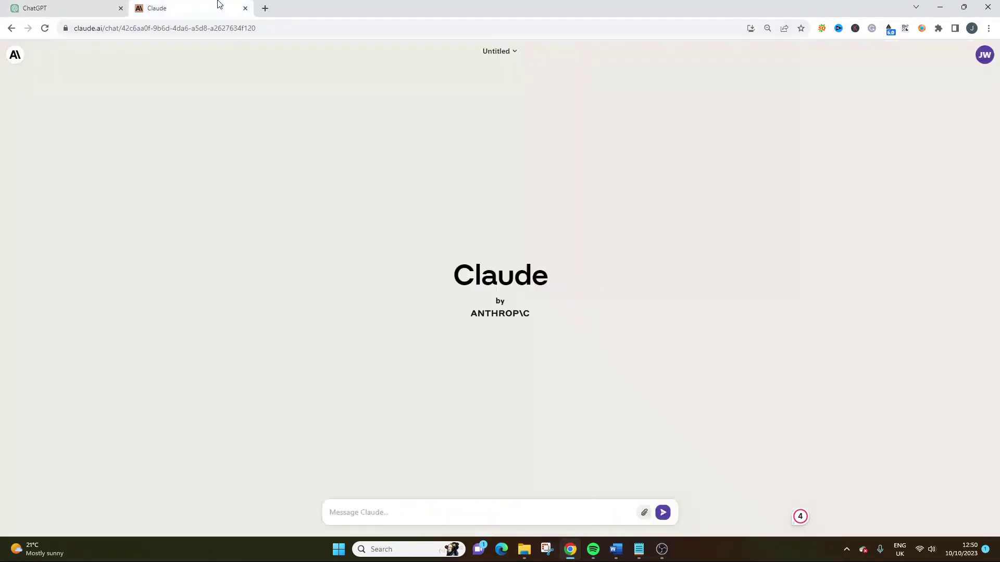
click(365, 518)
text(I am an experienced 40-year-old male project manager, working for the company for 10 years. I work in the finance industry. I want to write an email to the project team explaining the project's status. Write in a professional yet informal tone expected from a colleague like this. Please include: ·	Project status is: on track, due to meet the deadline of December 2023, ·	Three outstanding risks though all have a mitigation plan – (competitors move into the market, downturn in spending, company lay-offs) ·	Upcoming weekly tasks: Obtain client signature for new propsed contract ·	Last weeks completed tasks: Discussed new pricing structure with client)
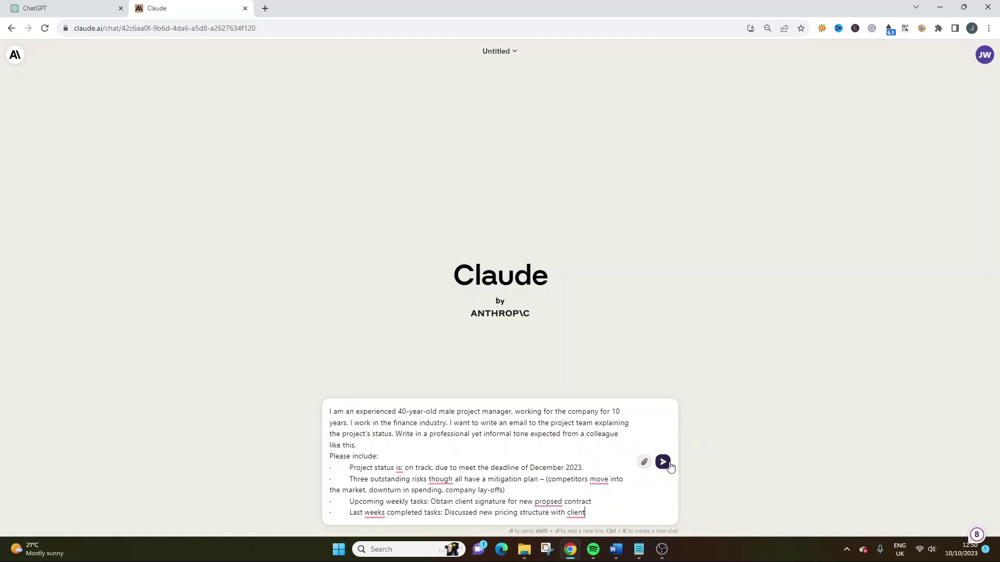
click(667, 464)
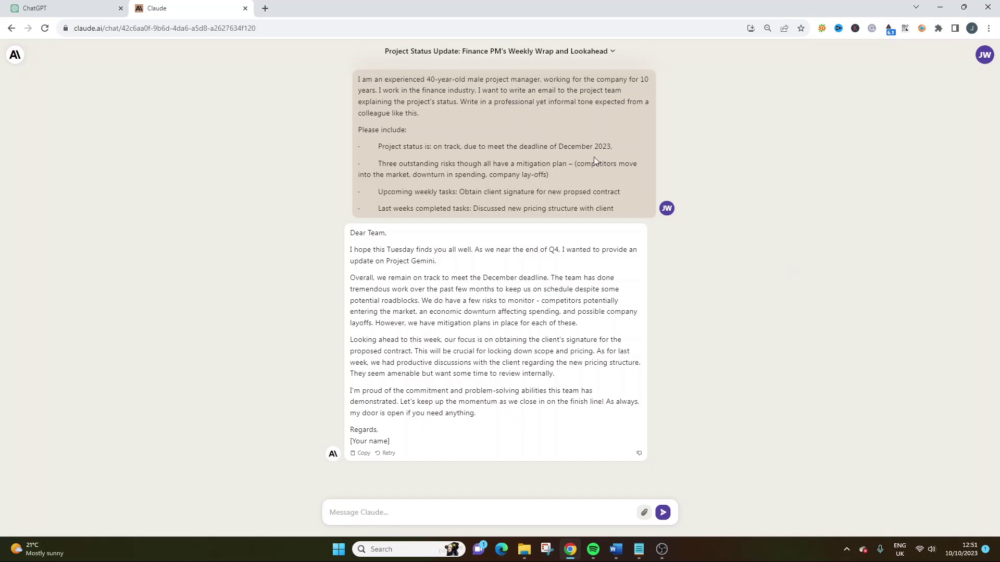
Step: Once Claude's 'Dear Team' status email is finished, return to the ChatGPT conversation
click(93, 8)
scroll(458, 221, down, 2)
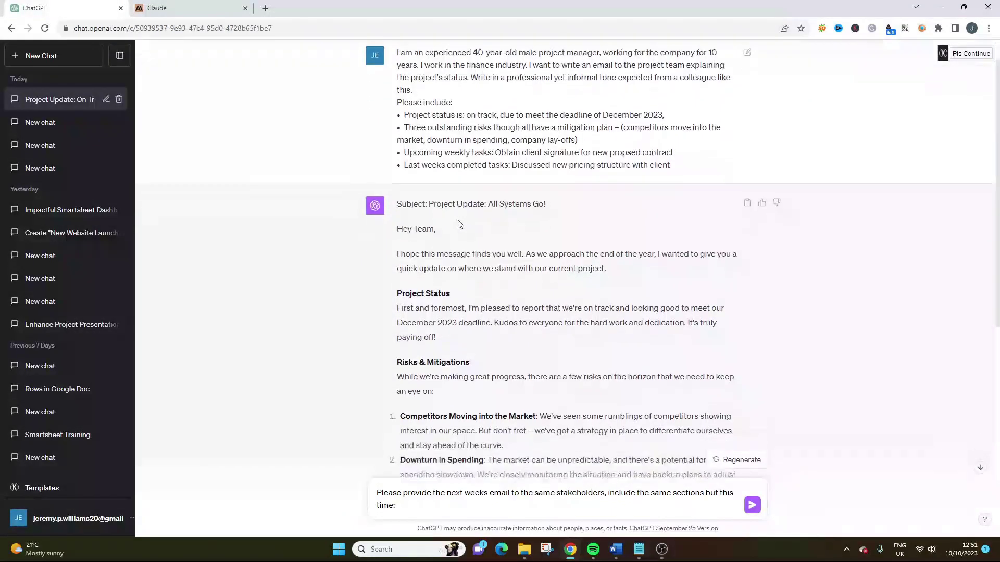
scroll(432, 237, down, 2)
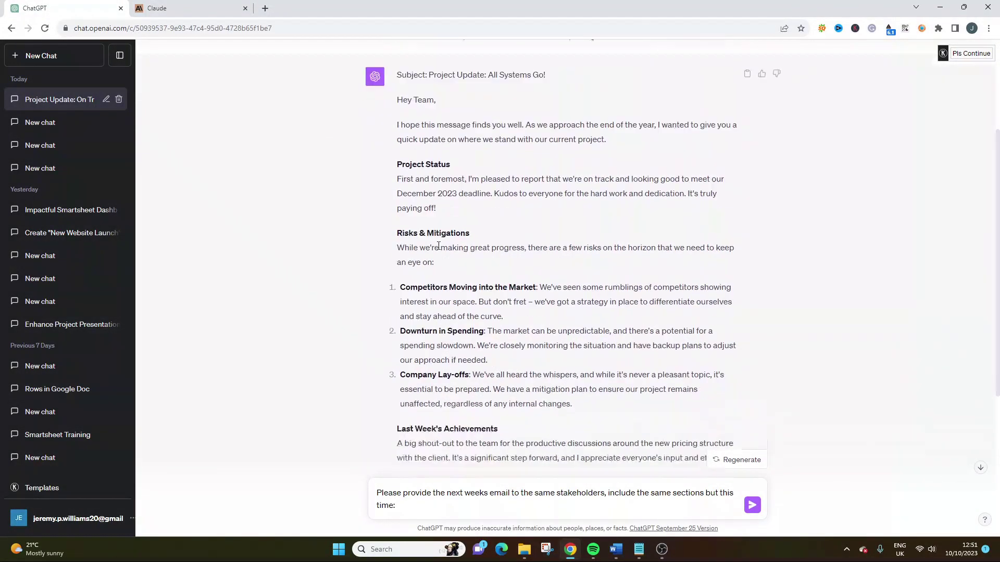
scroll(464, 246, up, 1)
scroll(470, 249, down, 3)
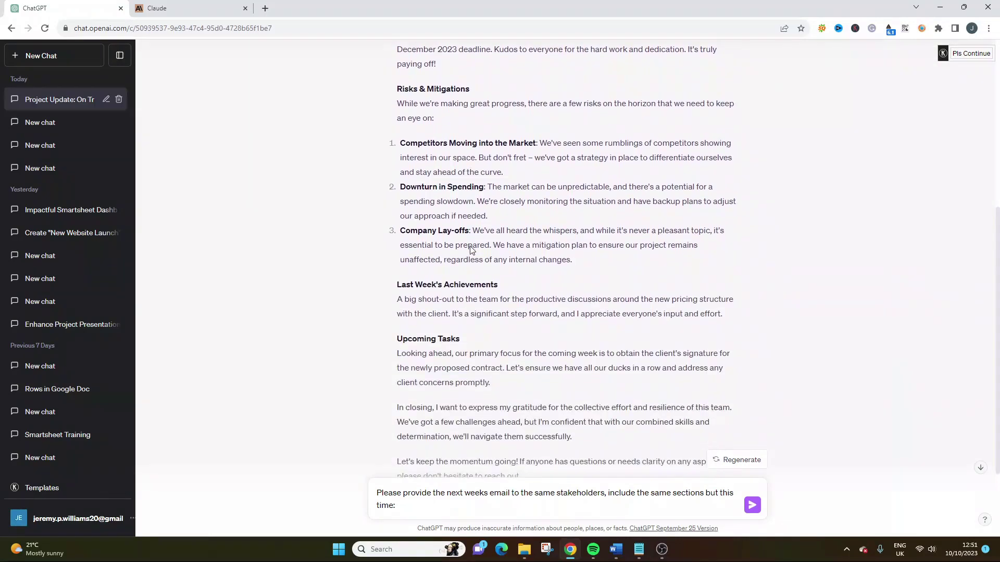
click(177, 8)
drag(349, 250, 640, 374)
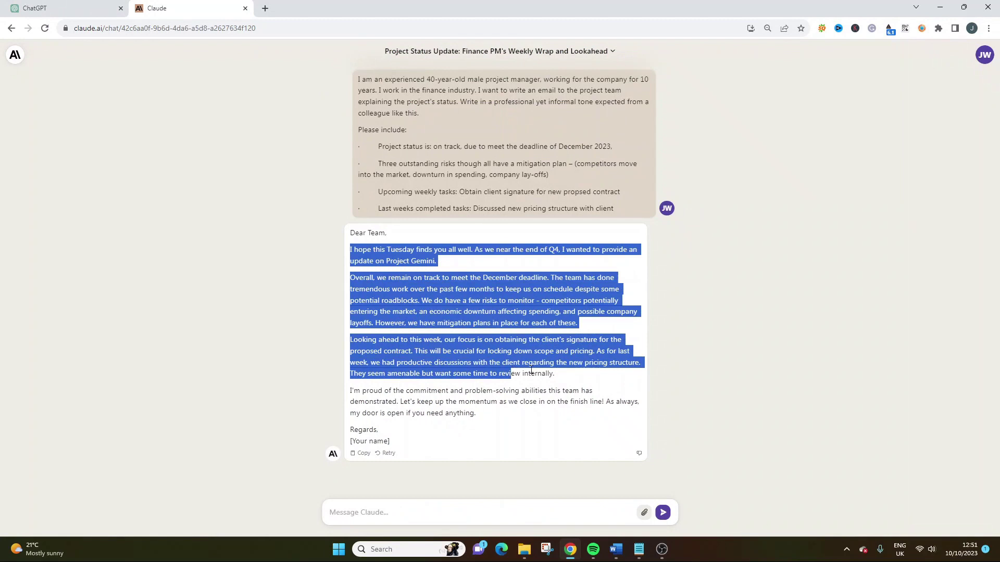
click(652, 327)
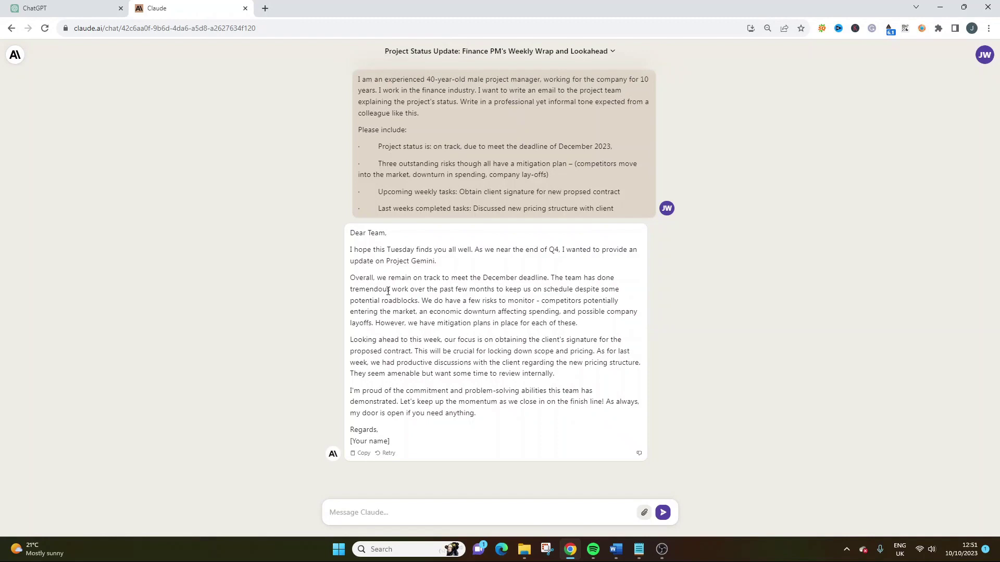
Step: Recheck ChatGPT's email and highlight the opening lines of Claude's version
click(68, 8)
scroll(477, 189, up, 2)
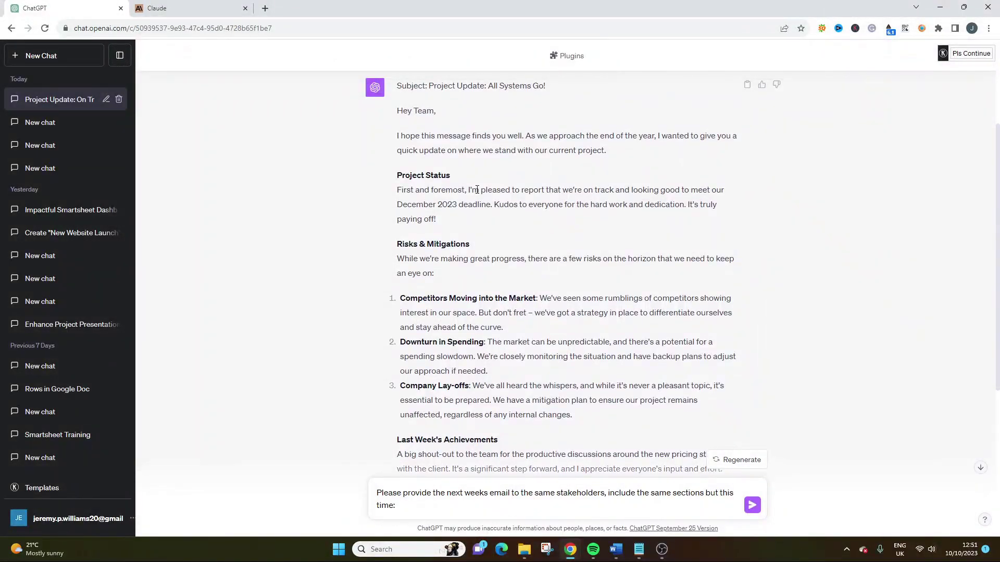
scroll(458, 134, down, 3)
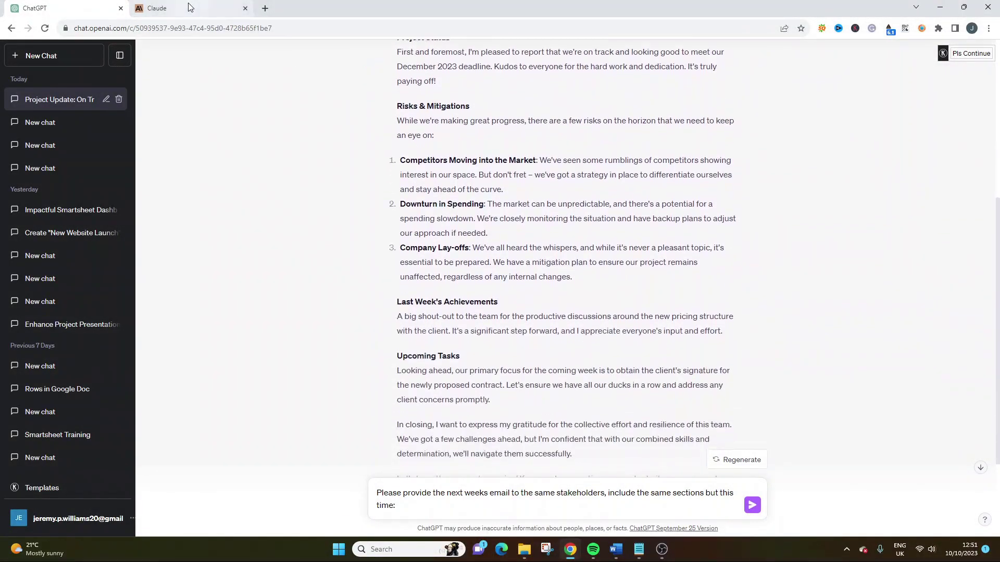
click(189, 7)
drag(349, 231, 408, 278)
click(444, 298)
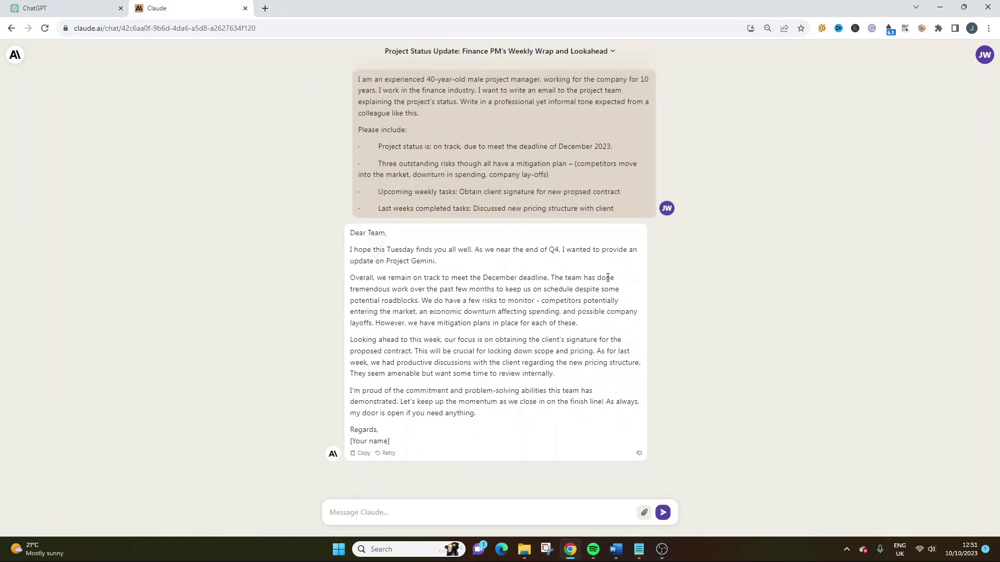
Step: Highlight the whole opening paragraph of ChatGPT's email and then of Claude's
click(73, 7)
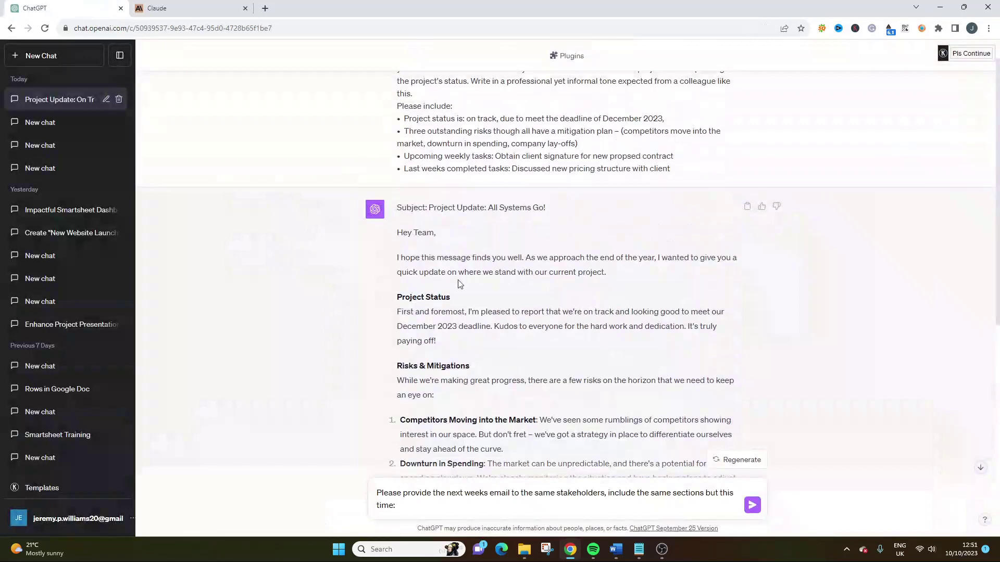
drag(395, 266, 519, 263)
click(516, 269)
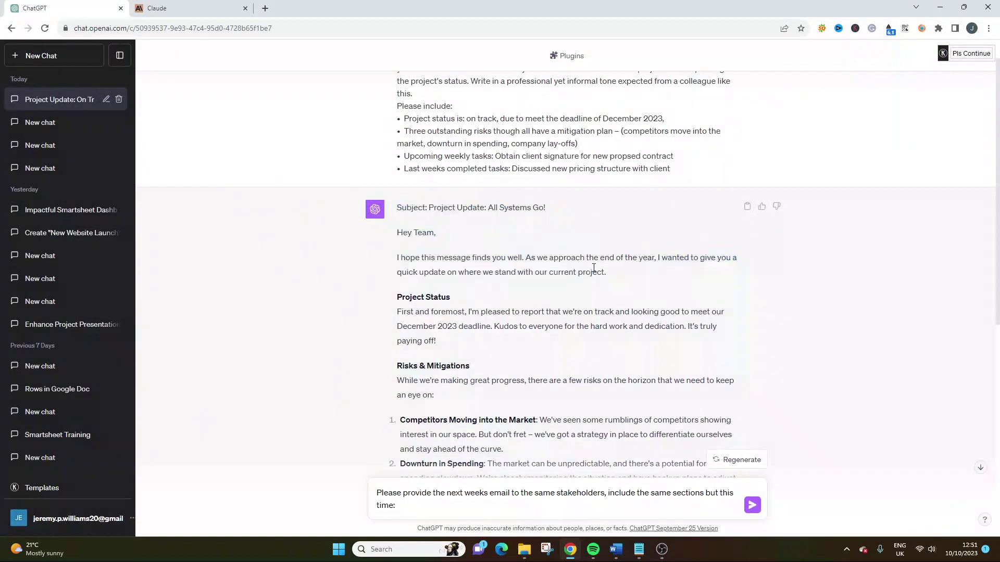
triple_click(516, 269)
click(166, 9)
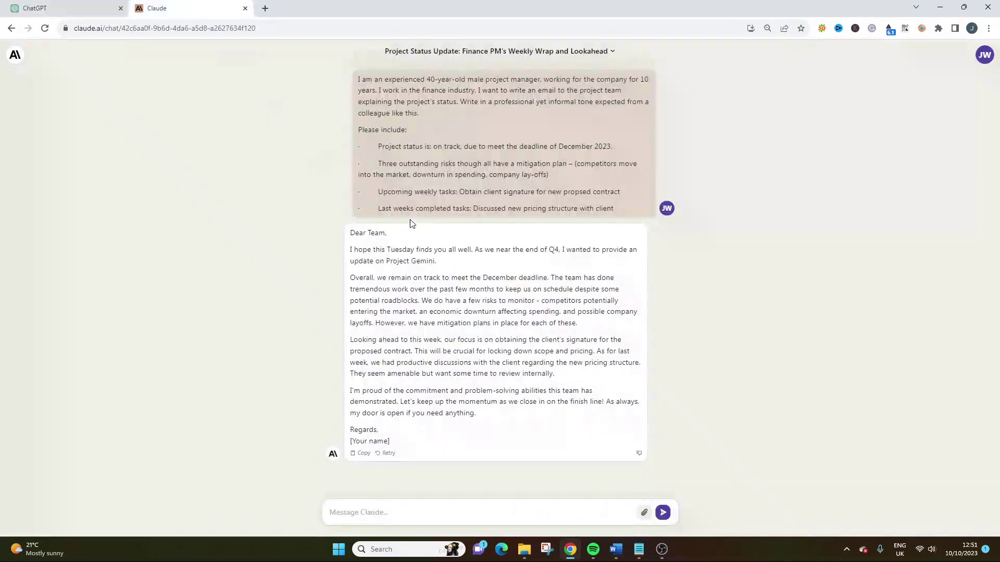
triple_click(371, 246)
click(73, 8)
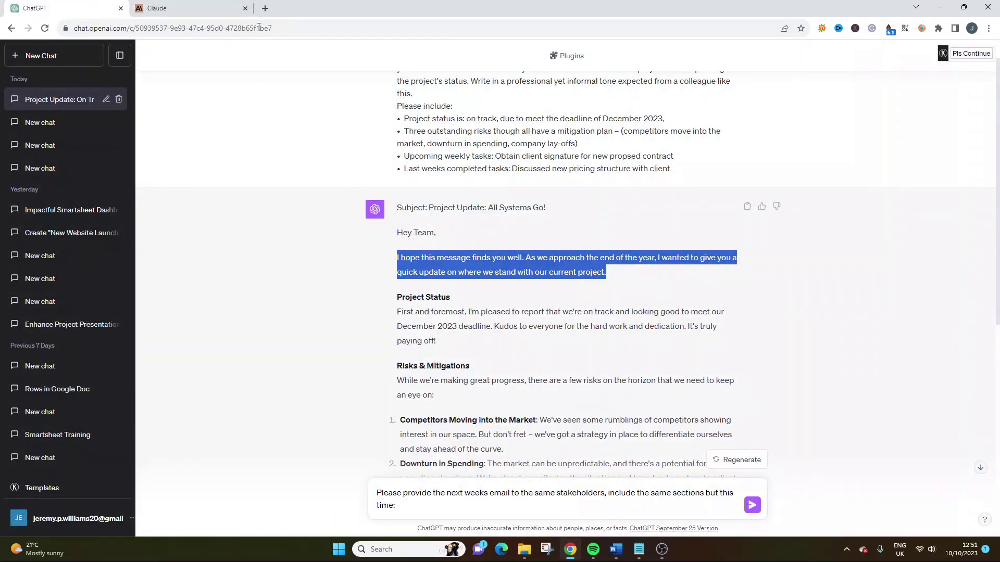
Step: Compare the greeting sentences, including Claude's Tuesday greeting and its word 'finds'
click(218, 8)
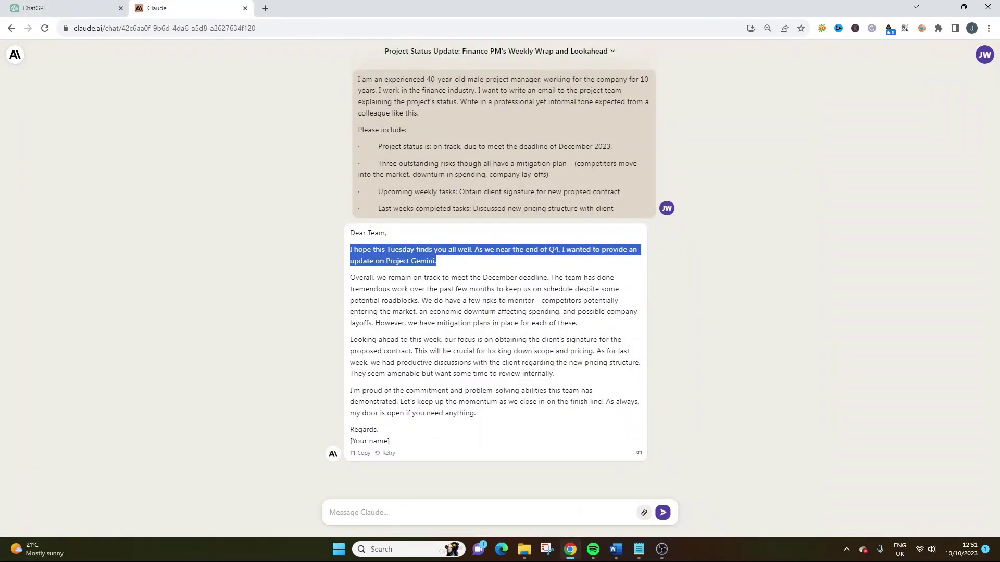
drag(470, 250, 350, 250)
click(73, 8)
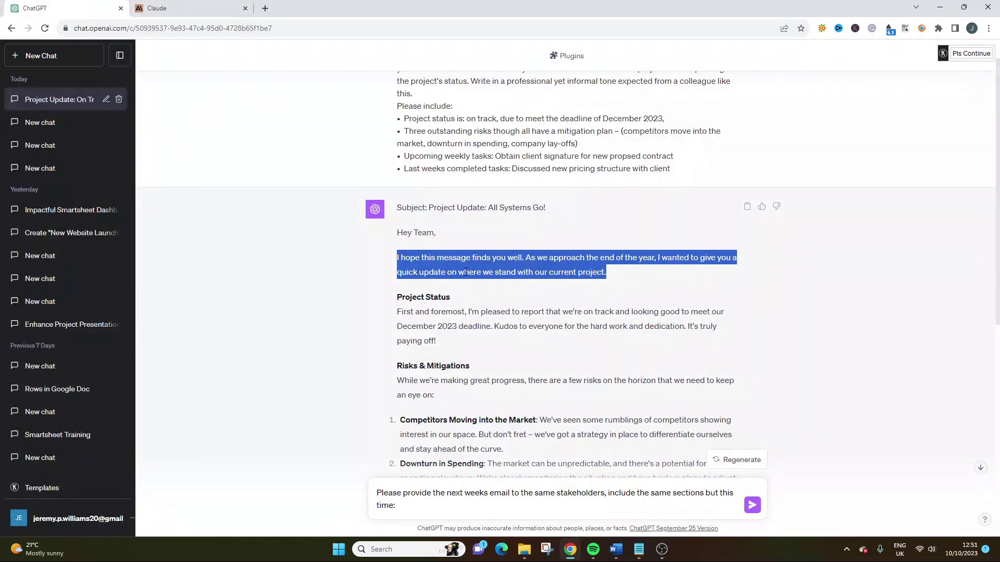
drag(523, 257, 389, 257)
click(229, 8)
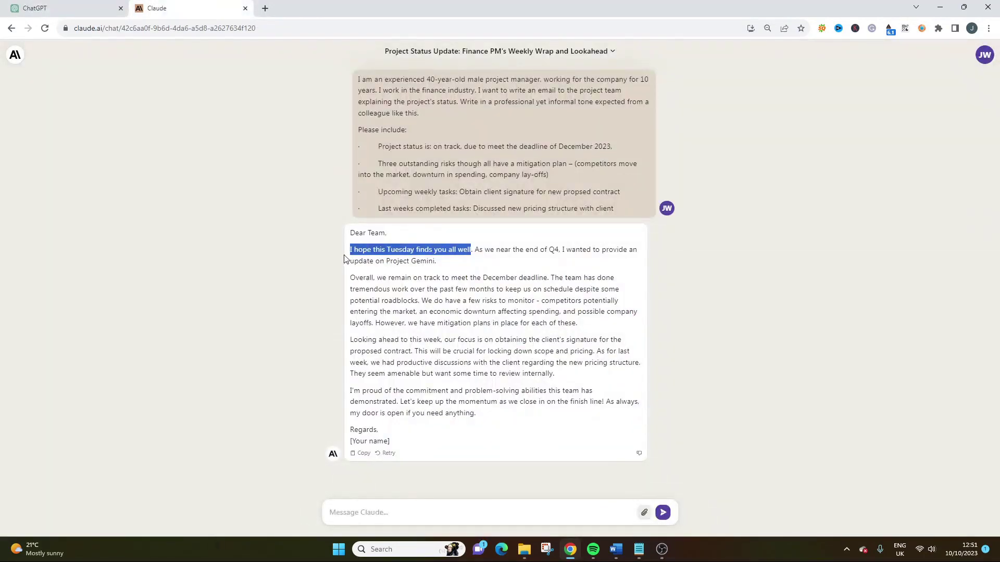
click(449, 253)
drag(433, 250, 416, 249)
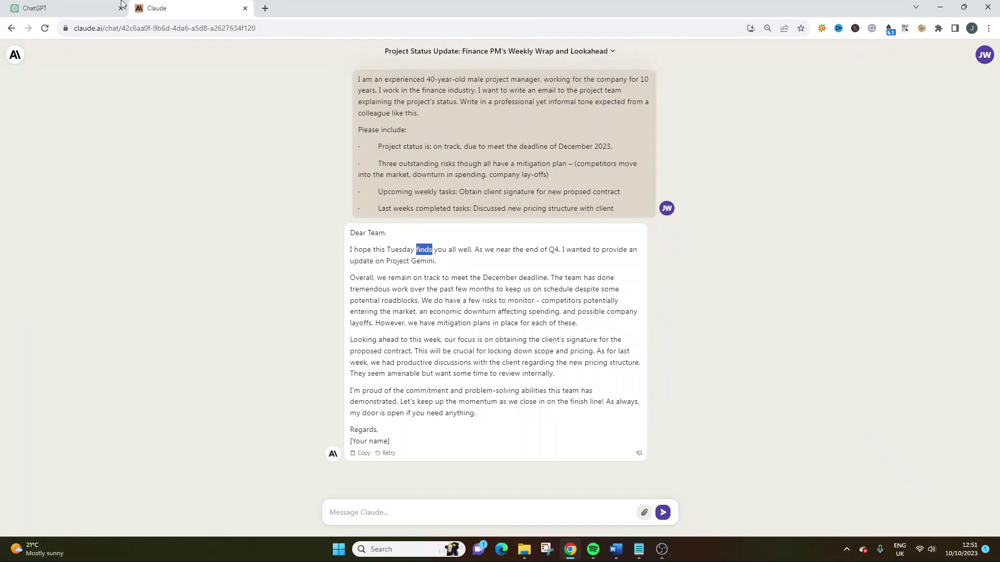
click(78, 8)
click(551, 255)
Step: Compare ChatGPT's year's-end phrase with Claude's end-of-Q4 and Project Gemini update sentence
drag(536, 257, 631, 258)
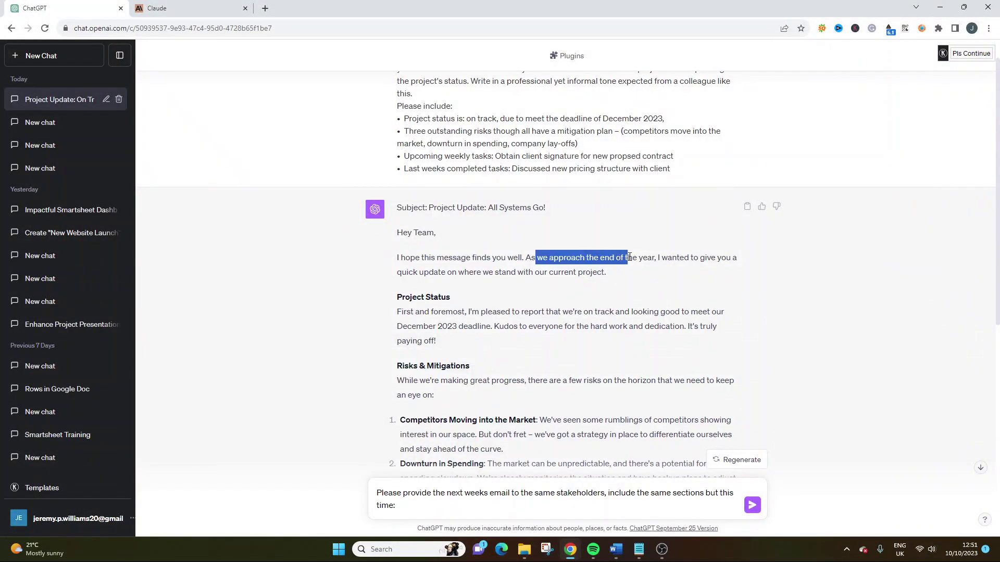
click(188, 8)
drag(474, 250, 563, 254)
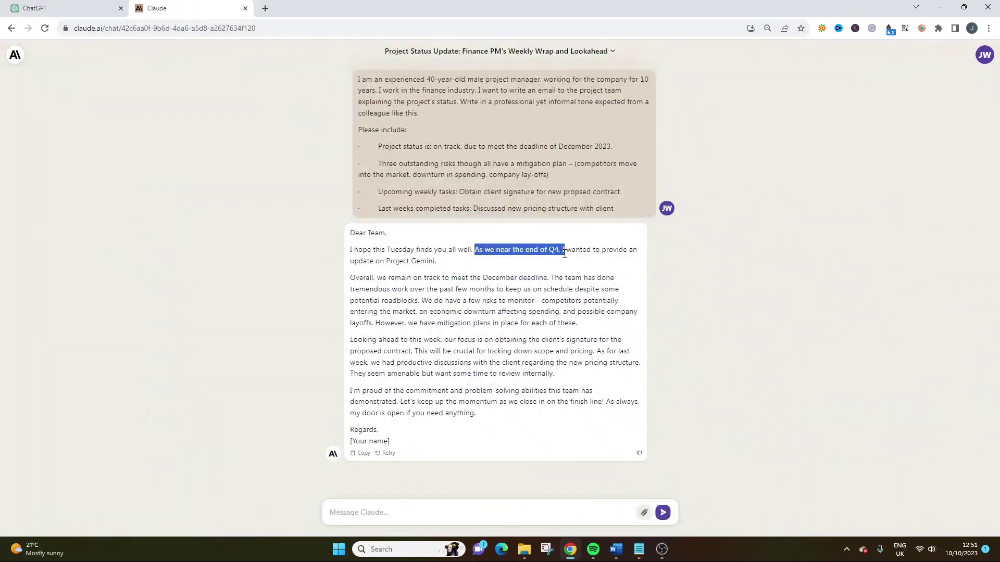
click(494, 251)
drag(475, 249, 563, 259)
drag(562, 259, 571, 261)
Step: Compare ChatGPT's line on where the project stands with Claude's Project Gemini mention
key(ctrl+Tab)
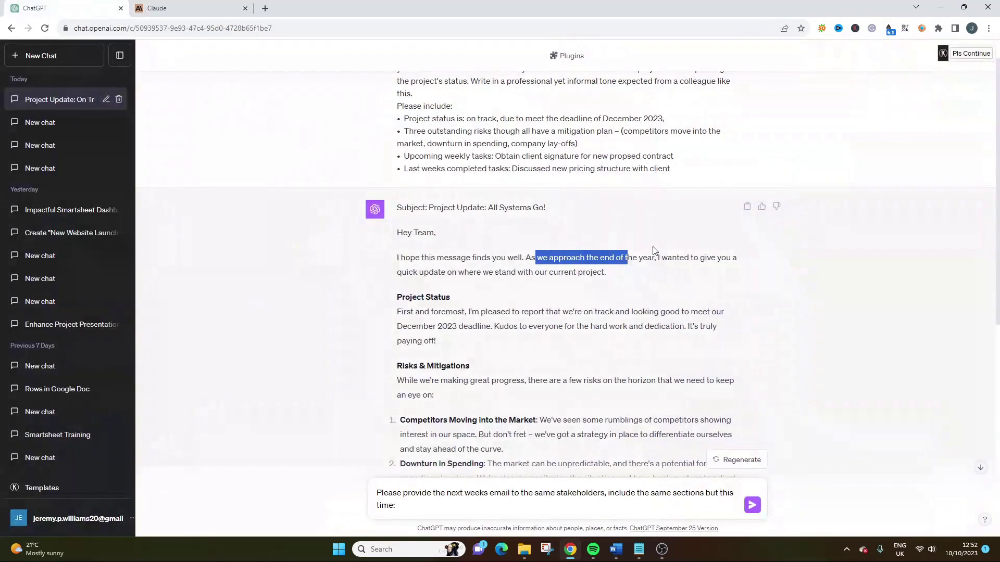
triple_click(488, 271)
click(489, 272)
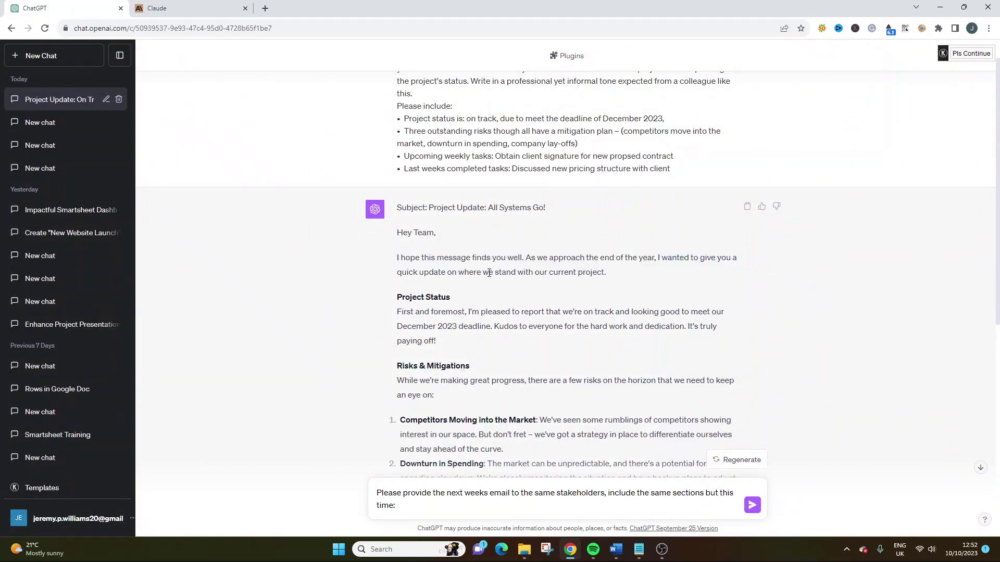
drag(396, 273, 606, 275)
key(ctrl+Tab)
click(397, 259)
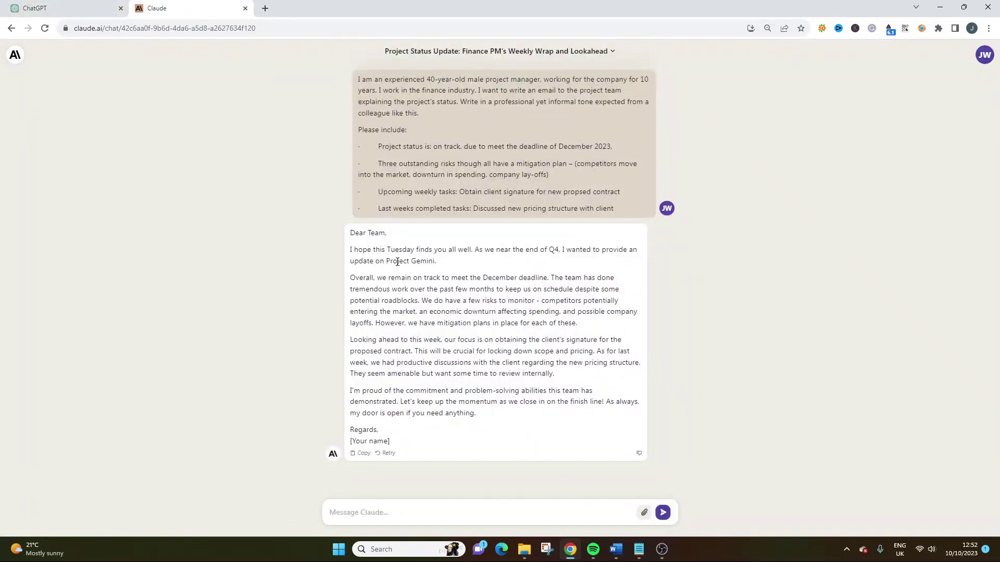
drag(386, 261, 453, 269)
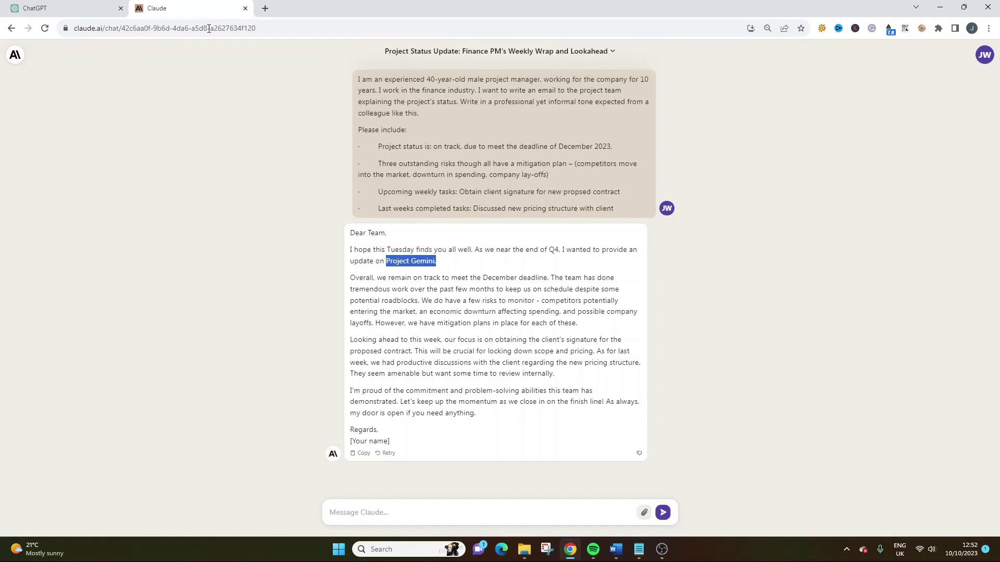
Step: Check Claude's opening paragraph against the prompt's project status and completed-tasks lines
click(411, 249)
triple_click(412, 250)
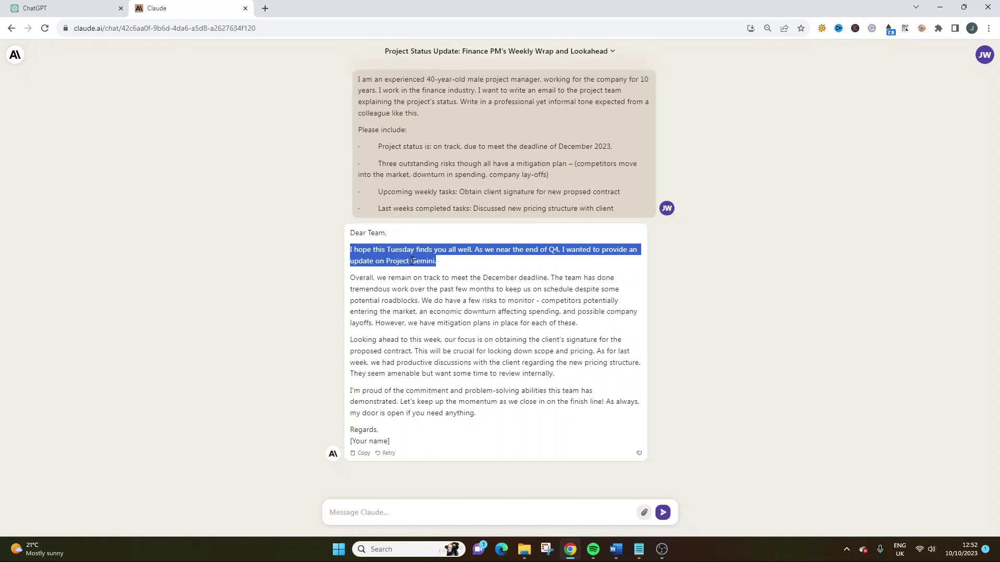
double_click(402, 289)
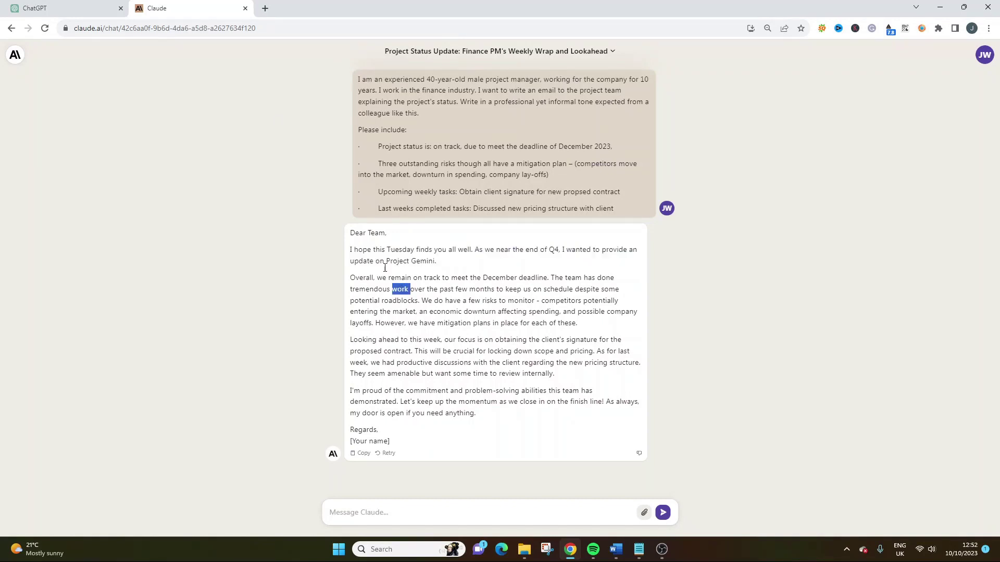
click(382, 514)
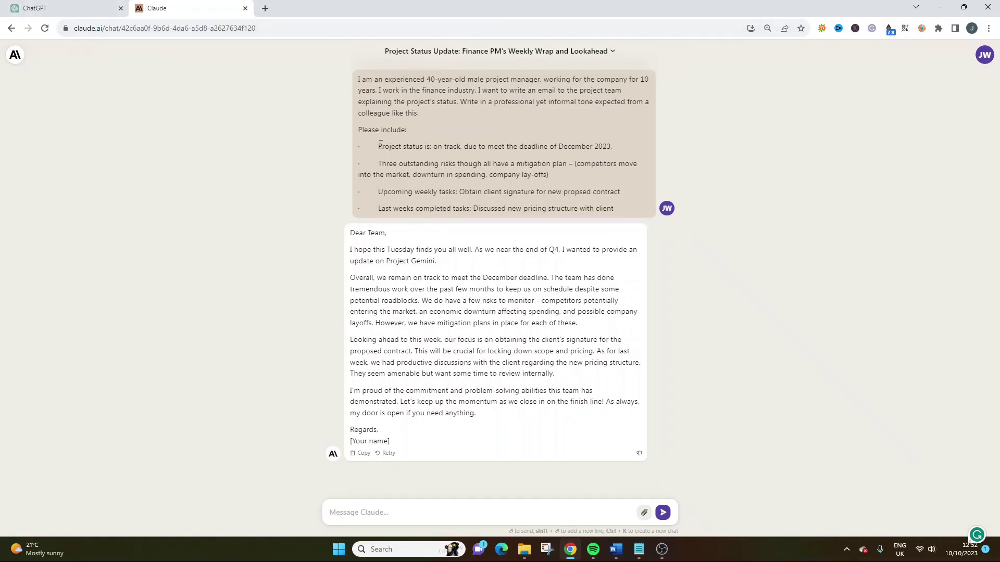
drag(382, 145, 439, 193)
drag(393, 219, 446, 224)
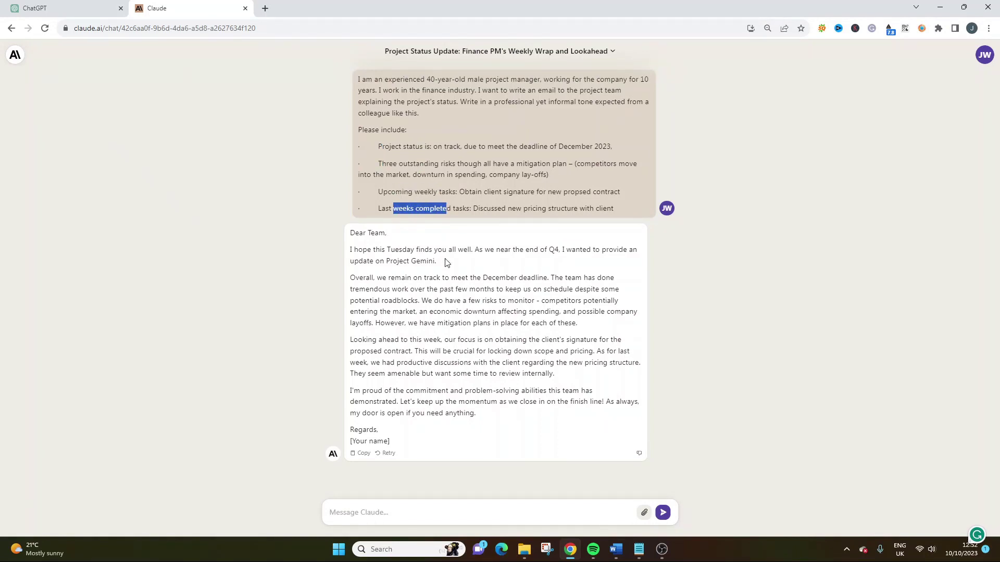
double_click(462, 289)
triple_click(422, 260)
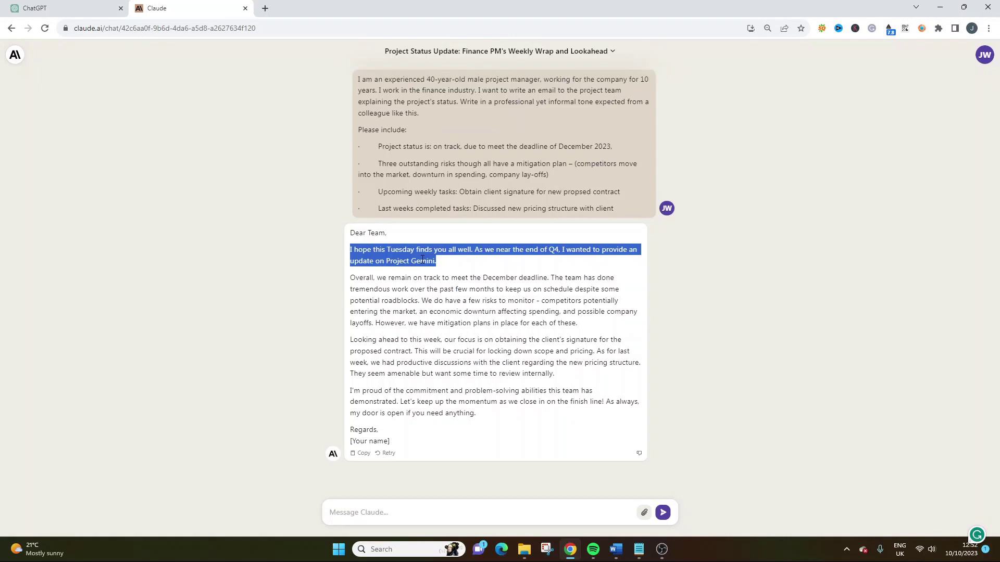
click(62, 8)
click(78, 9)
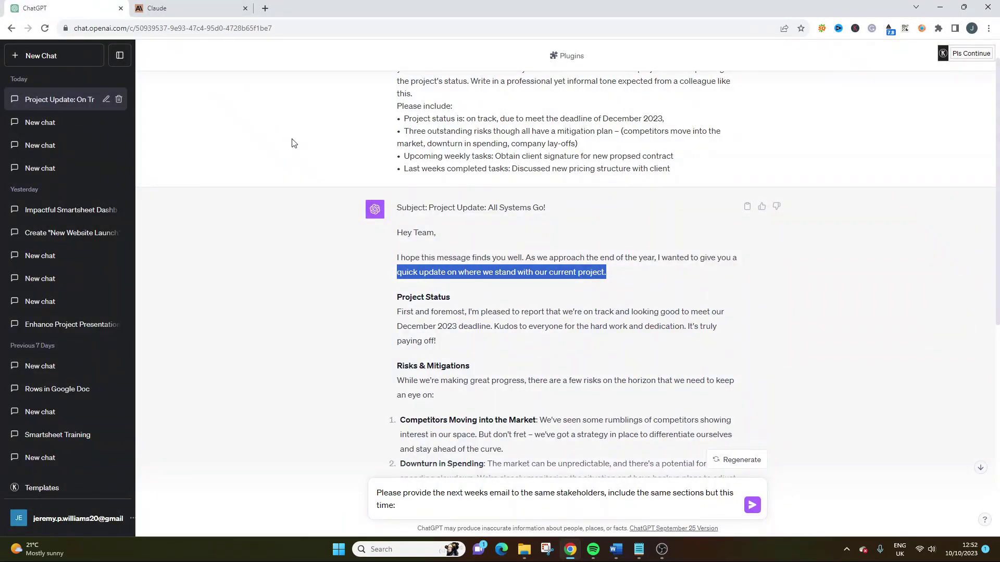
click(166, 8)
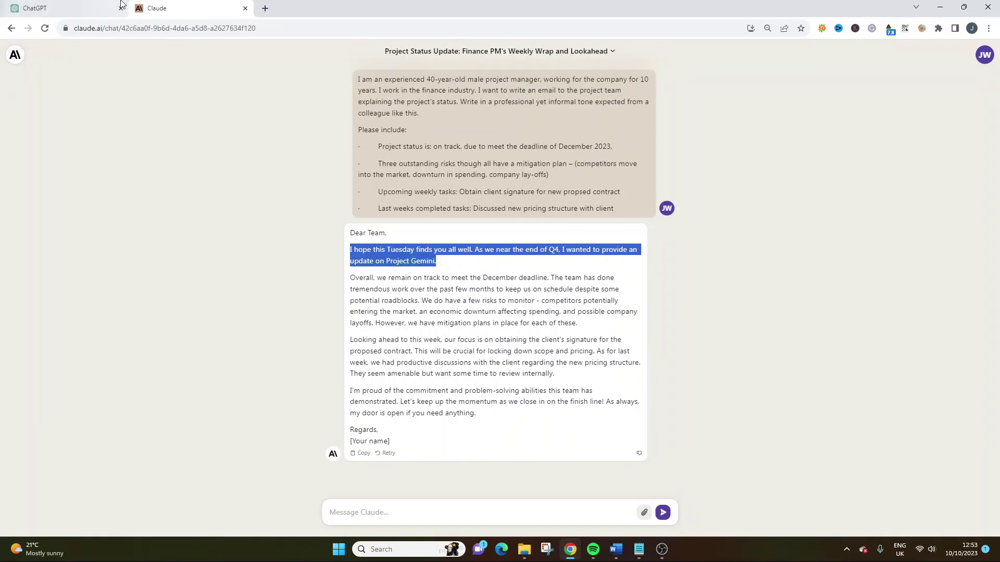
Step: Reread the prompt's first paragraph against both replies, then bring up the Word comparison document
click(68, 9)
scroll(451, 152, up, 1)
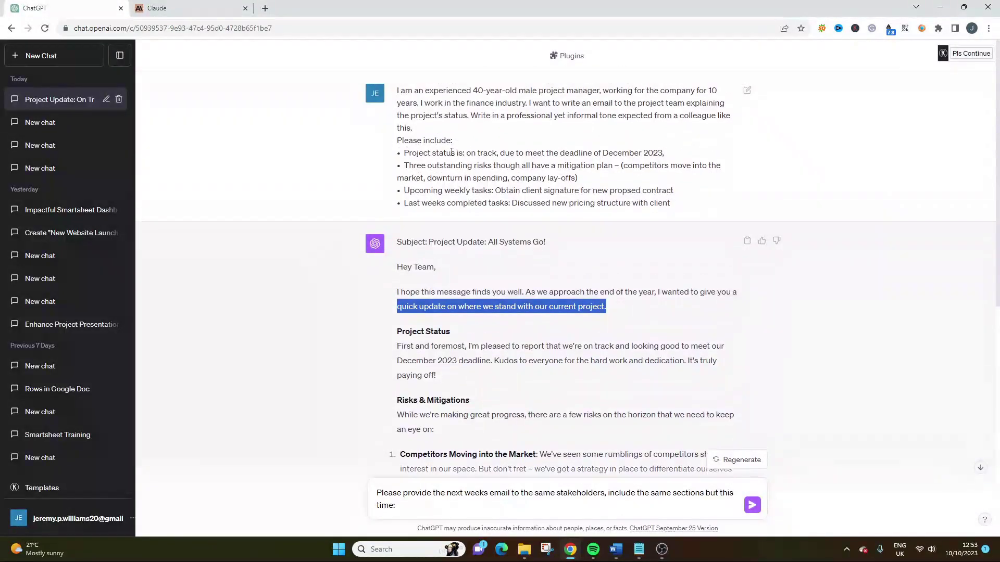
triple_click(482, 105)
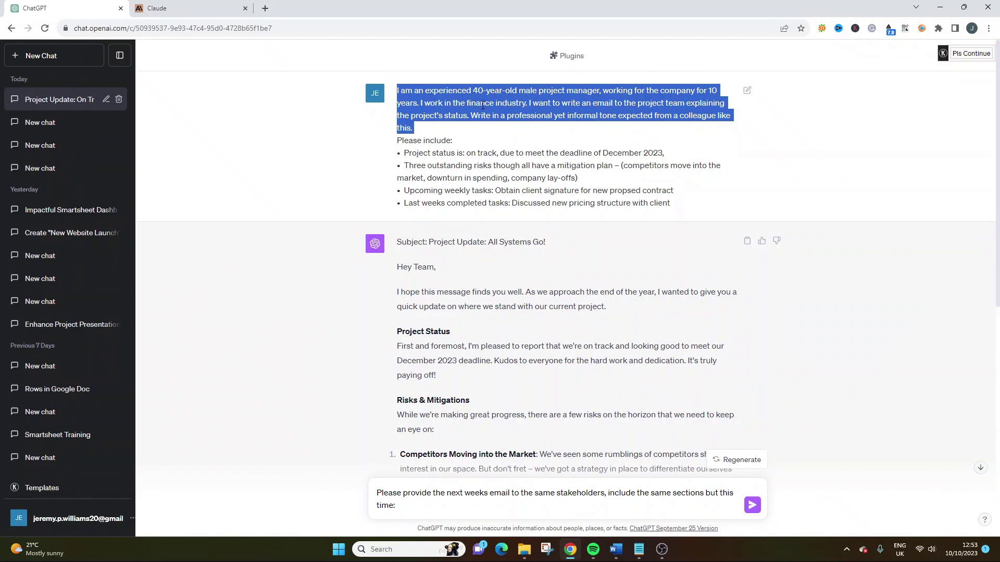
click(157, 8)
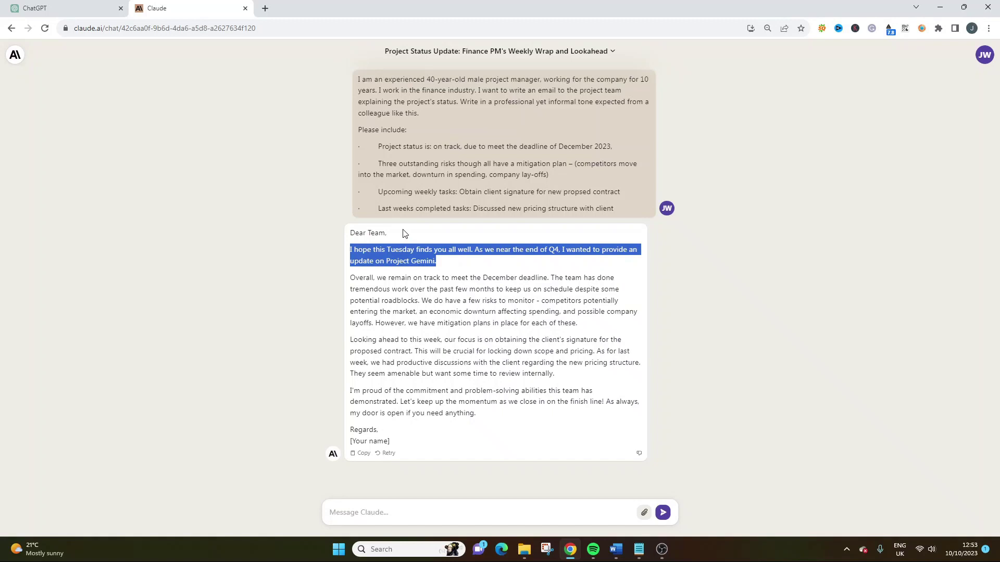
click(378, 170)
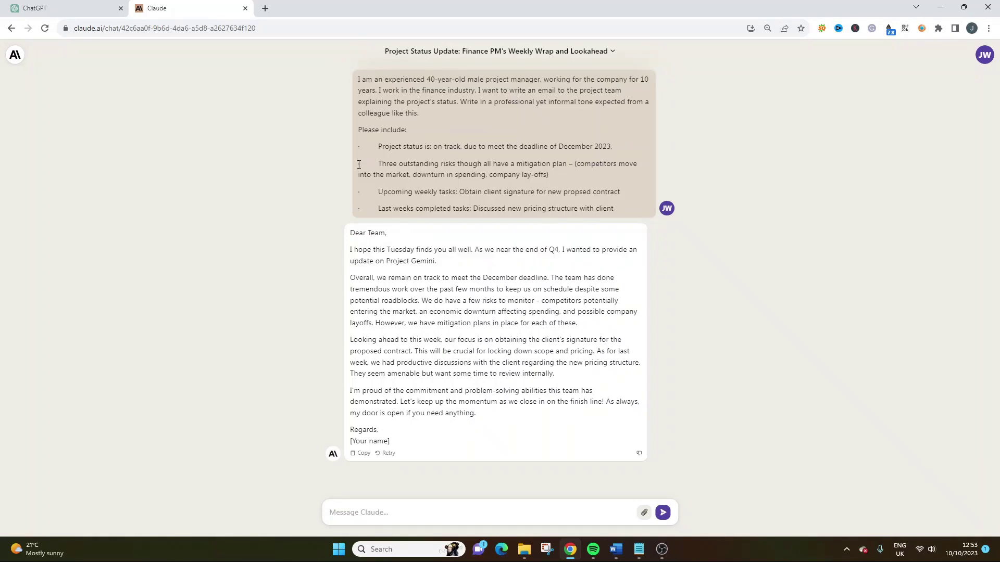
click(72, 6)
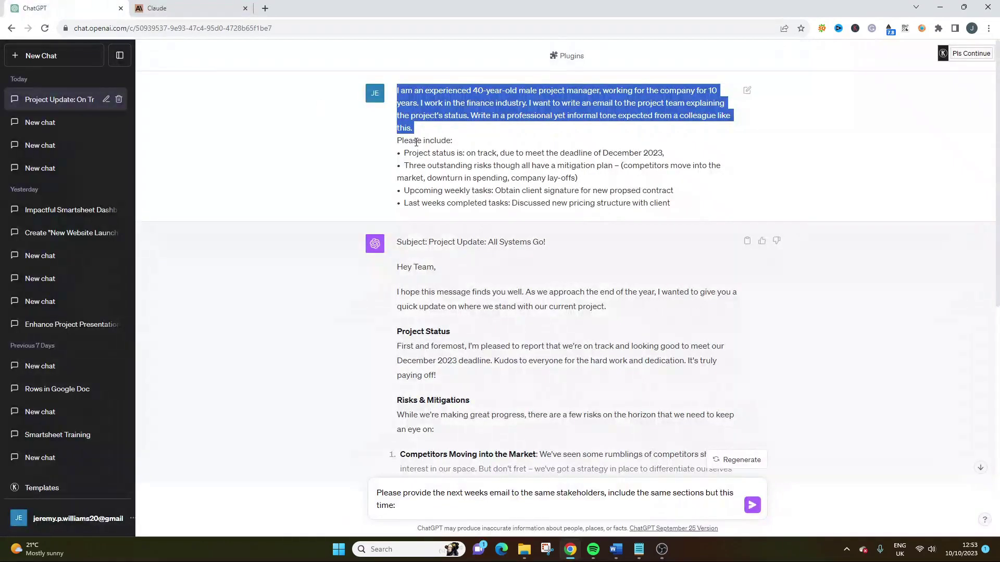
click(616, 550)
Step: Insert a page break so the Artefacts heading starts on a new page
scroll(542, 333, down, 10)
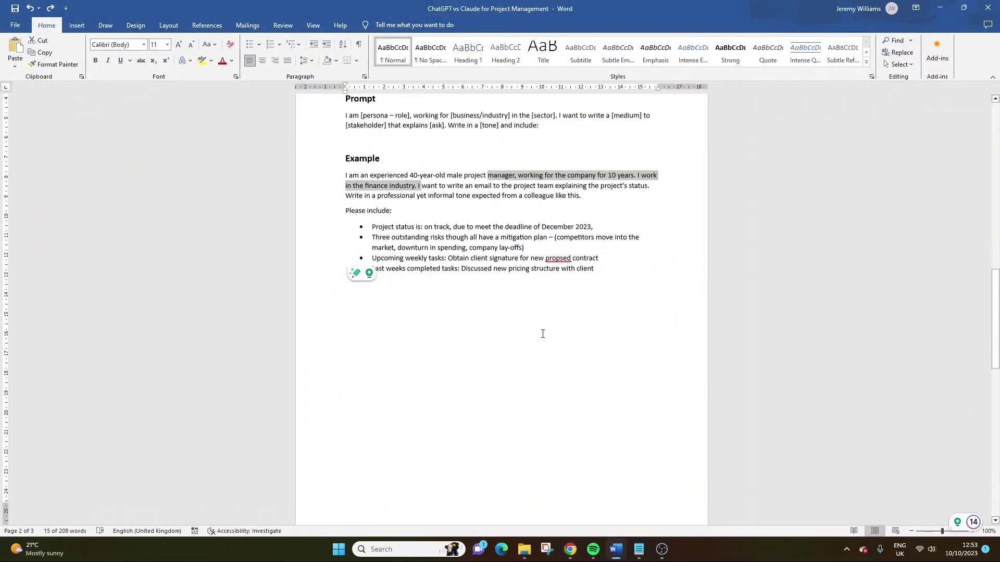
click(346, 238)
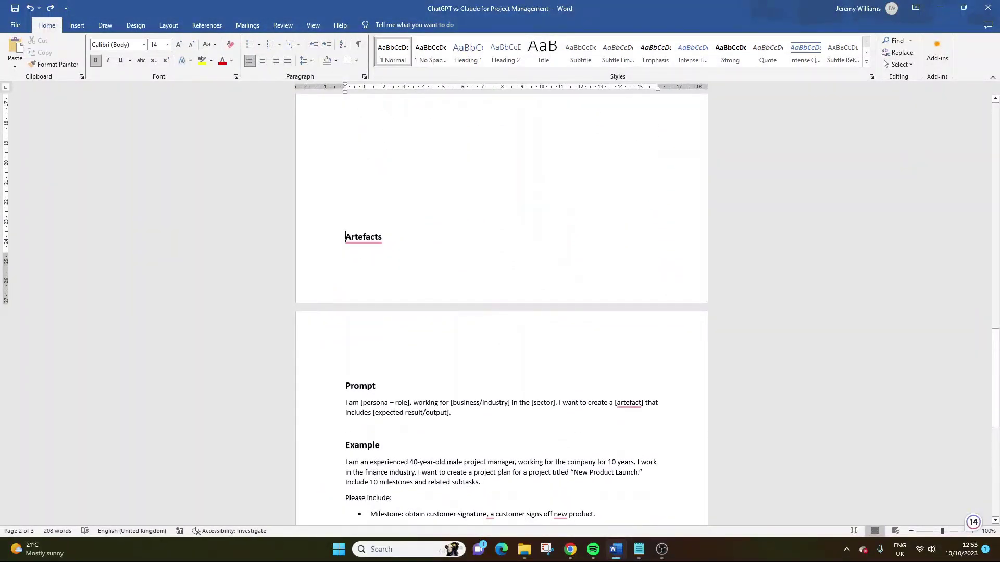
key(ctrl+Return)
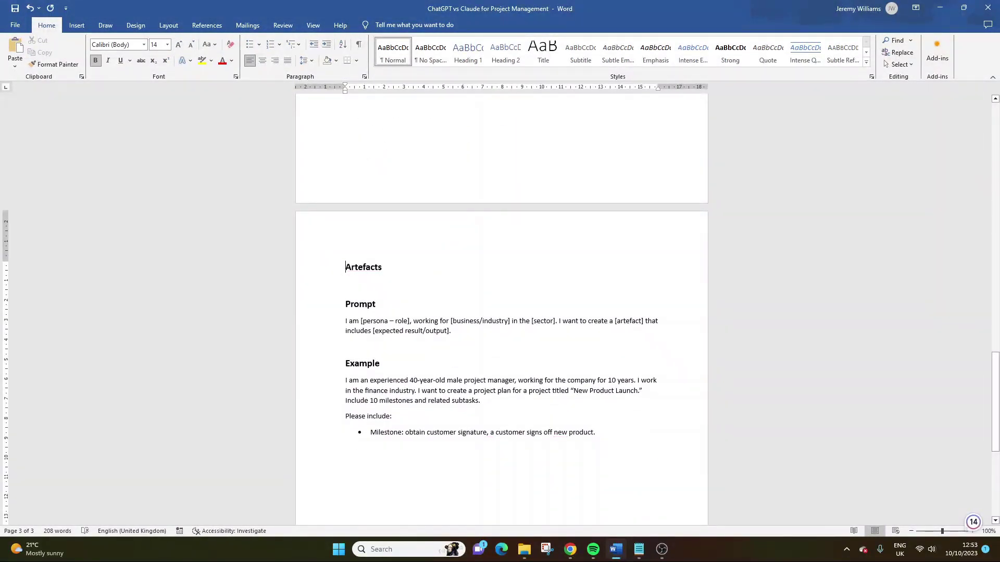
scroll(467, 273, down, 3)
click(466, 272)
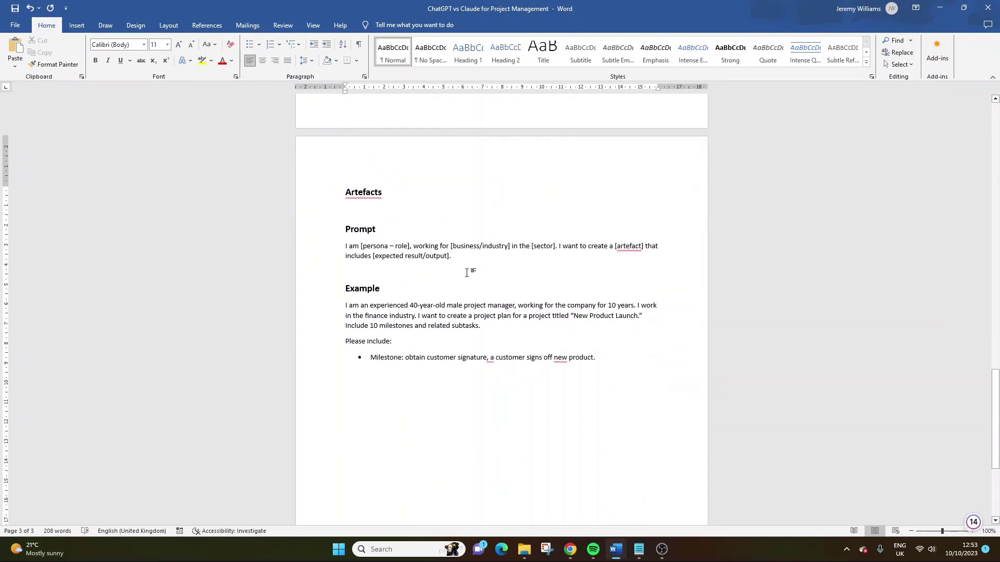
Step: Review the Prompt template's persona – role, sector and expected result/output placeholders
double_click(424, 246)
click(381, 245)
triple_click(466, 246)
click(476, 268)
drag(377, 245, 411, 245)
click(428, 230)
double_click(540, 245)
click(587, 255)
mouse_move(609, 242)
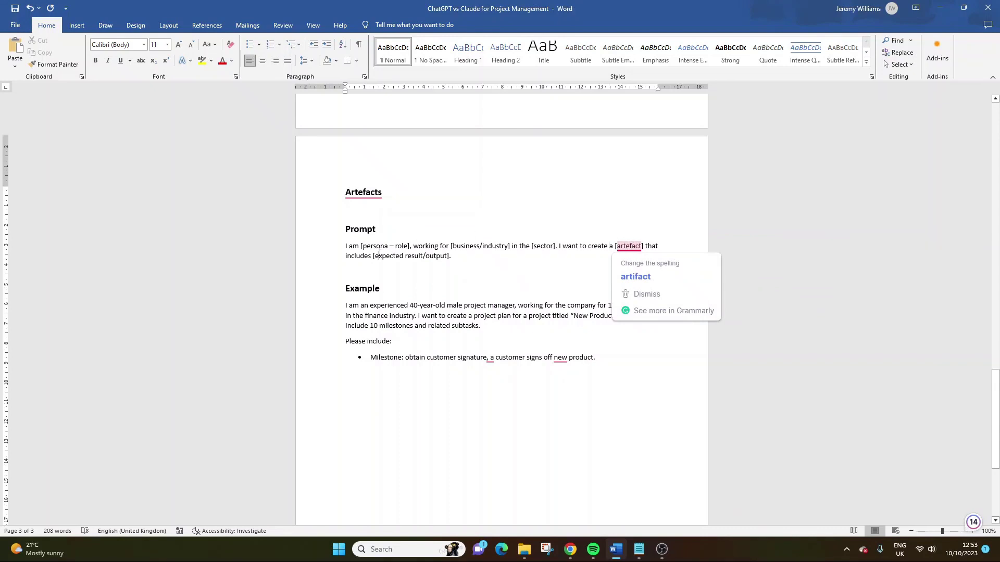
drag(451, 256, 374, 256)
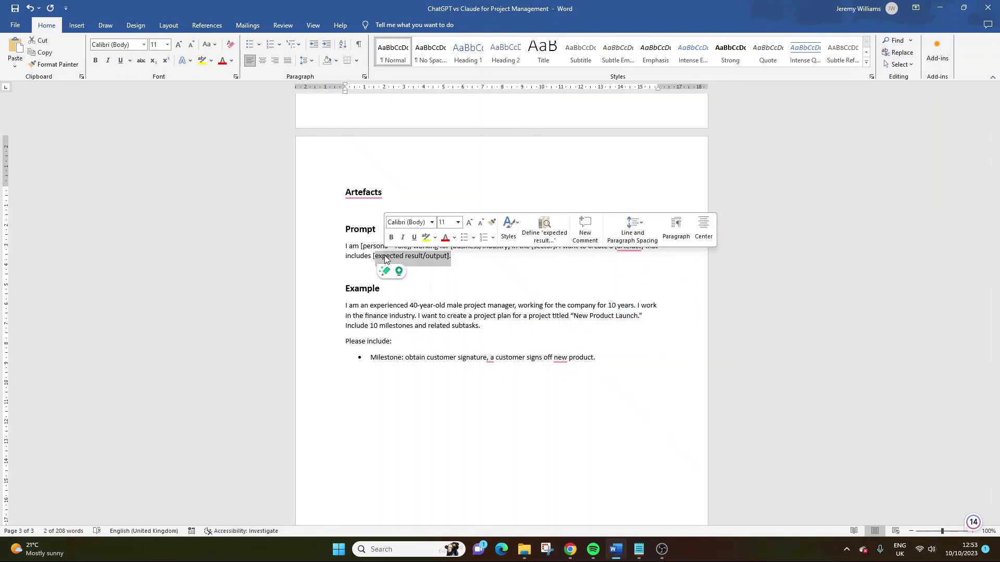
click(465, 256)
Step: Review the Example paragraph's New Product Launch project-plan request and its milestones line
scroll(466, 257, down, 1)
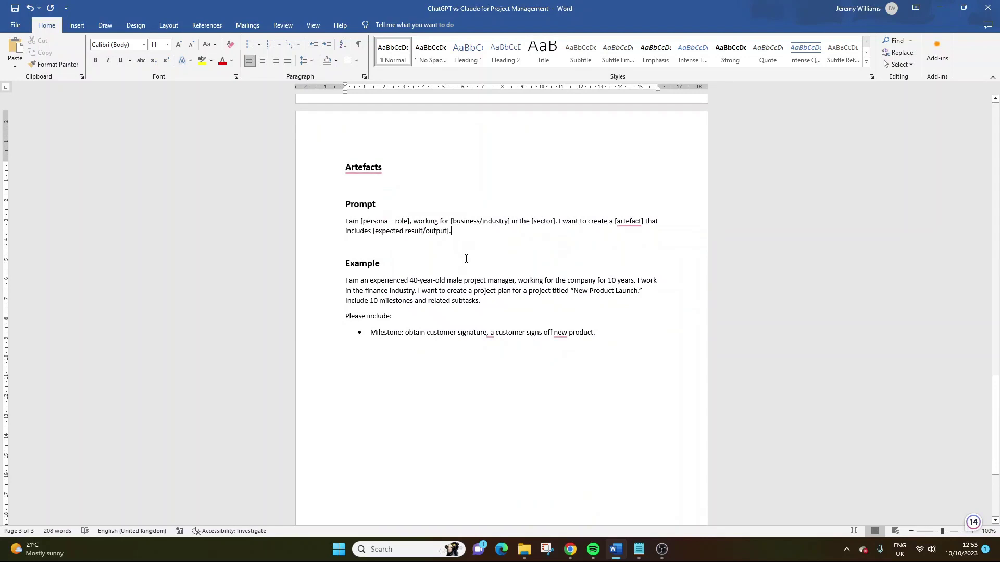
triple_click(474, 281)
key(ctrl+c)
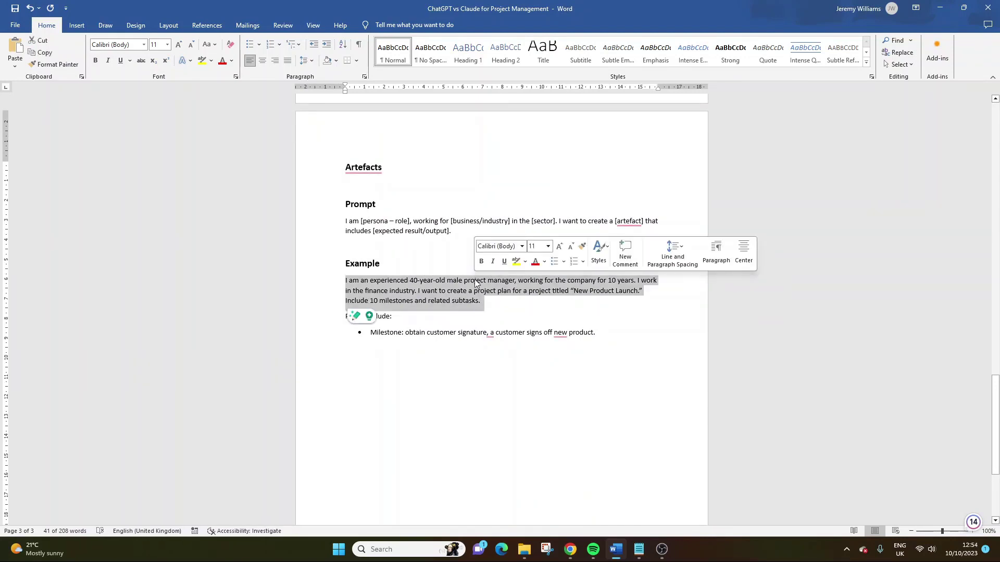
click(530, 357)
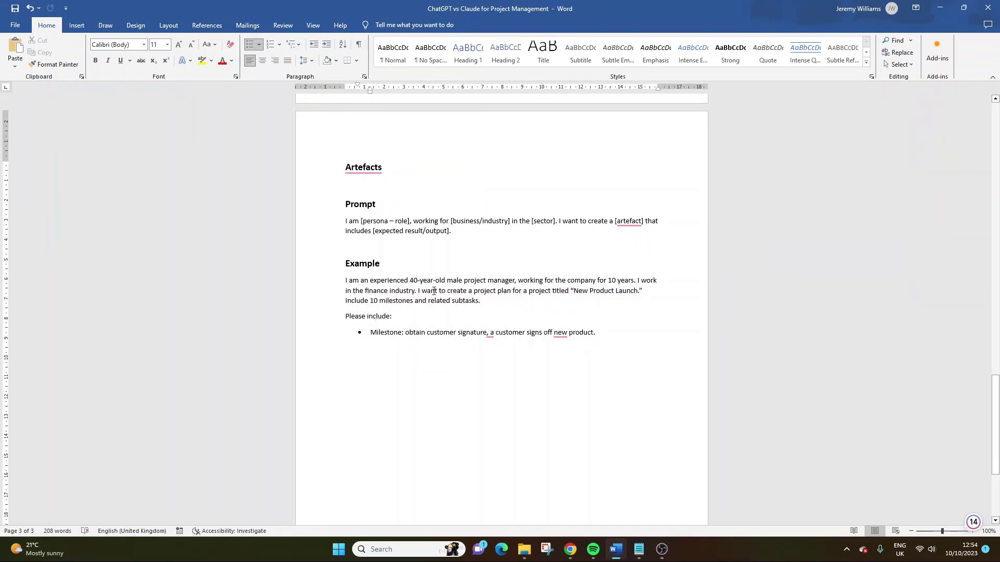
drag(419, 292, 482, 302)
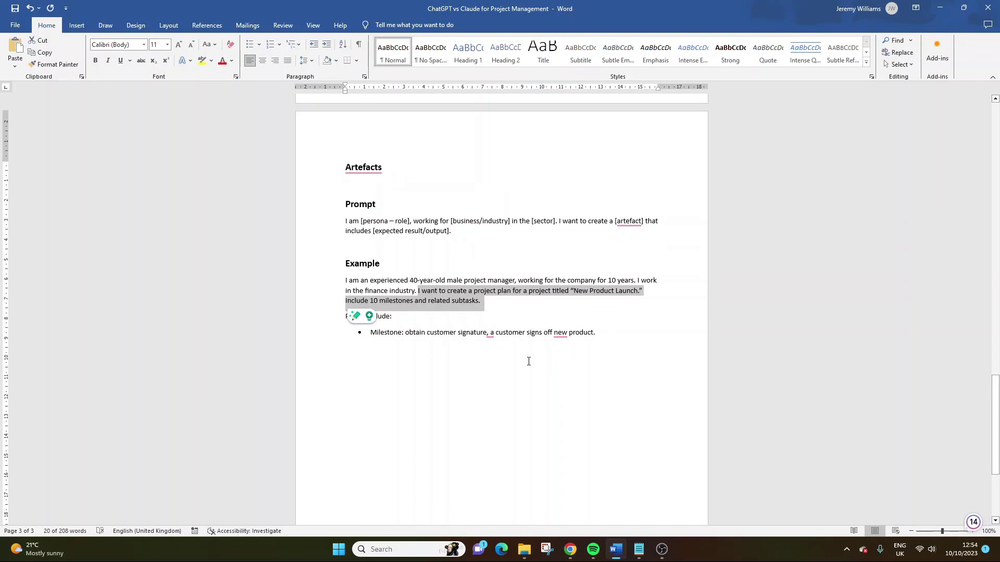
click(529, 361)
drag(452, 302, 345, 301)
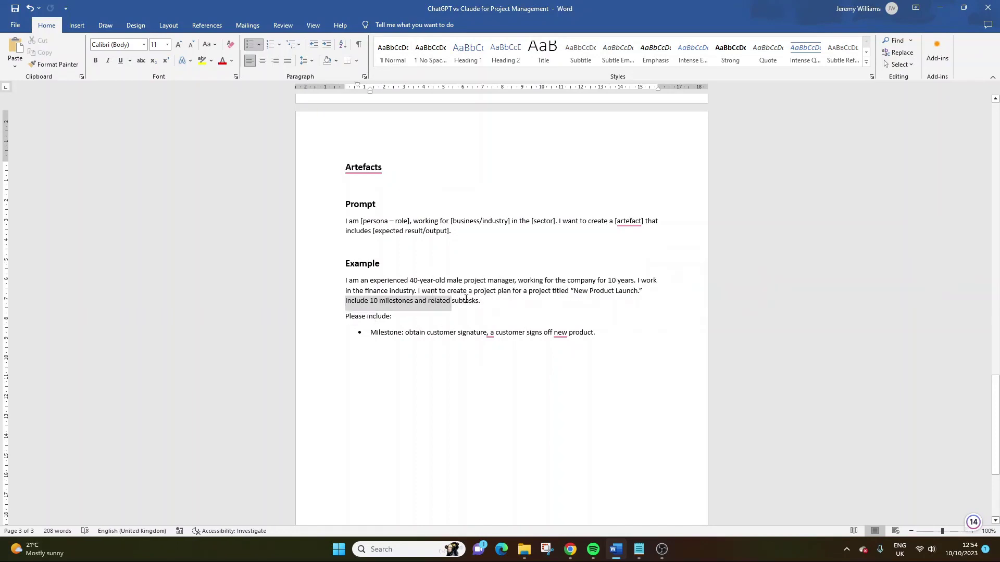
drag(480, 301, 568, 290)
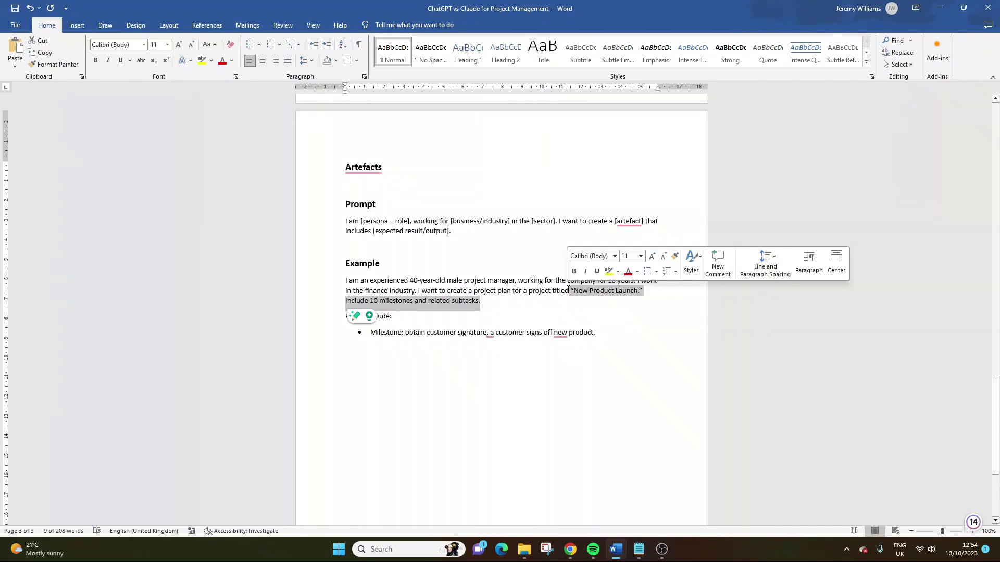
click(571, 309)
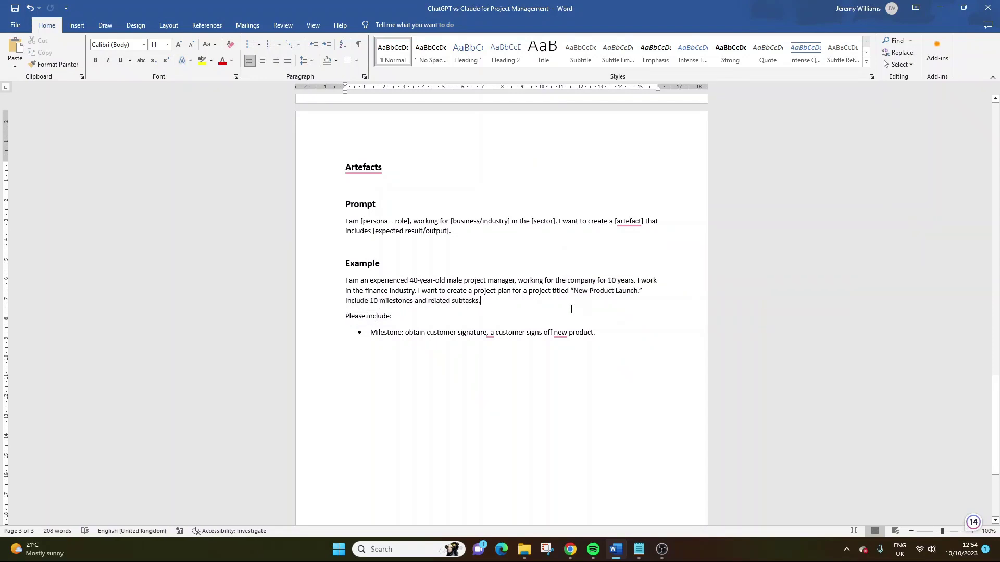
drag(571, 294, 586, 312)
click(586, 313)
Step: Select the Example request through the Milestone bullet line and return to ChatGPT
click(611, 341)
triple_click(429, 334)
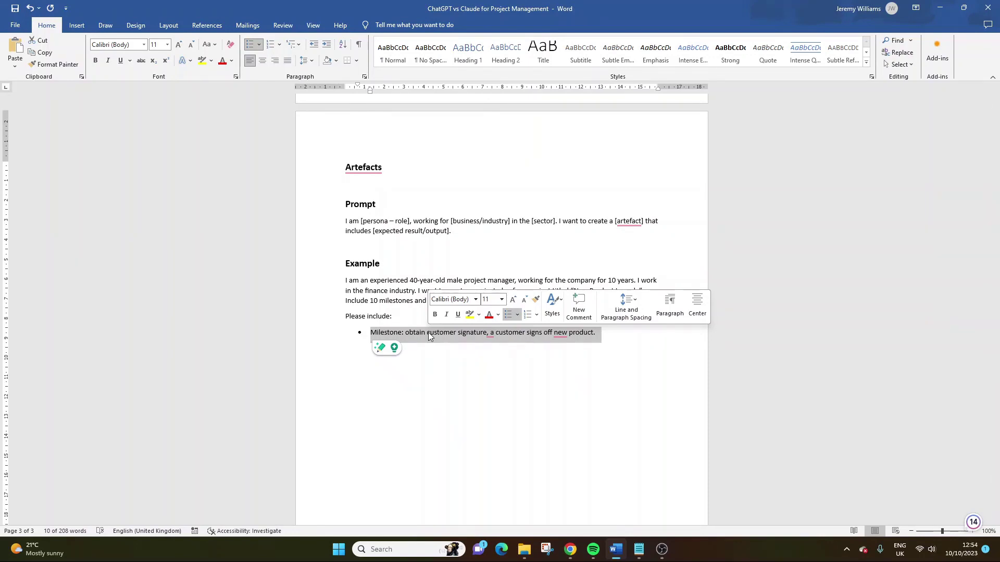
click(428, 332)
drag(599, 332, 347, 281)
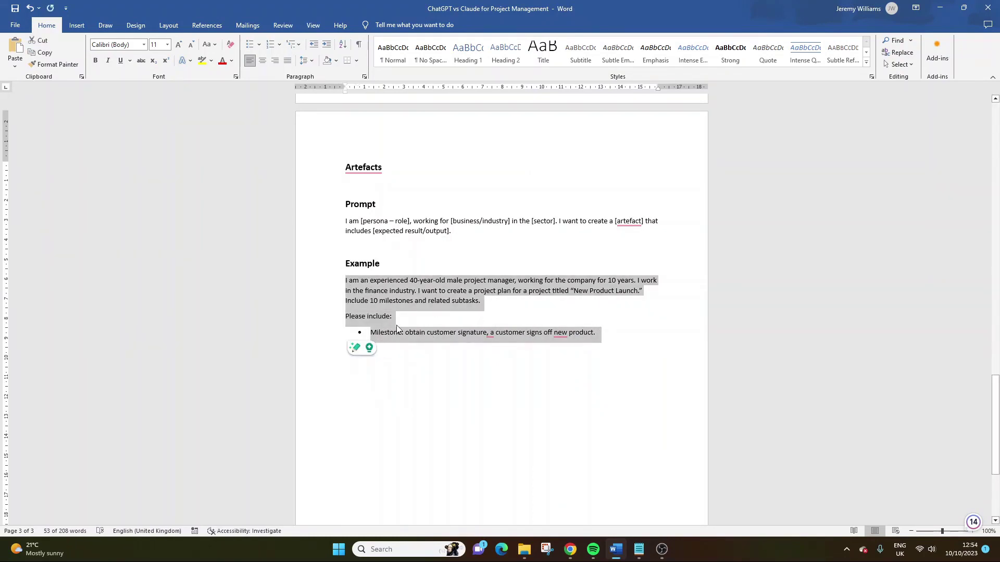
click(570, 549)
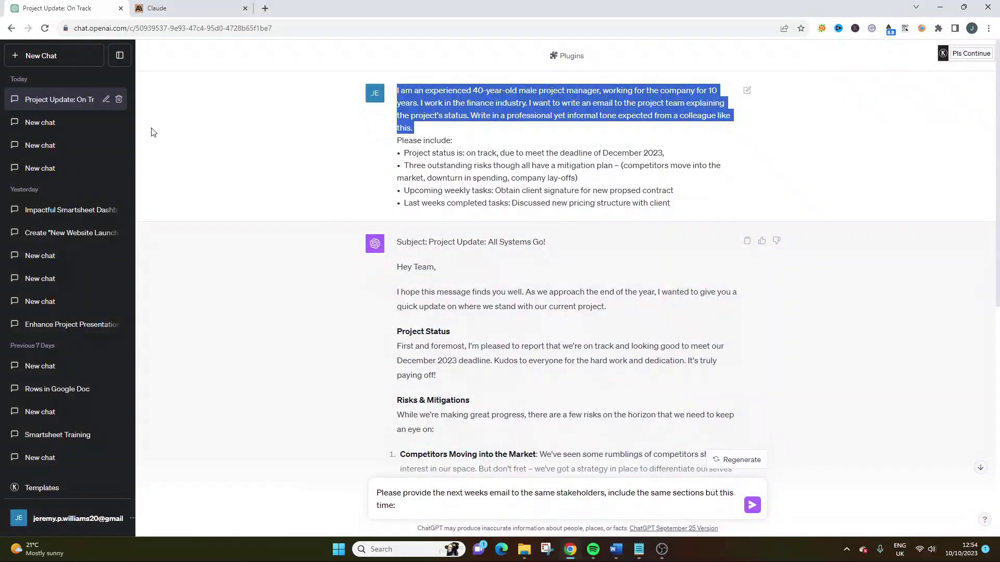
click(95, 93)
Step: Paste the New Product Launch project-plan prompt into a new chat and send it
key(ctrl+shift+o)
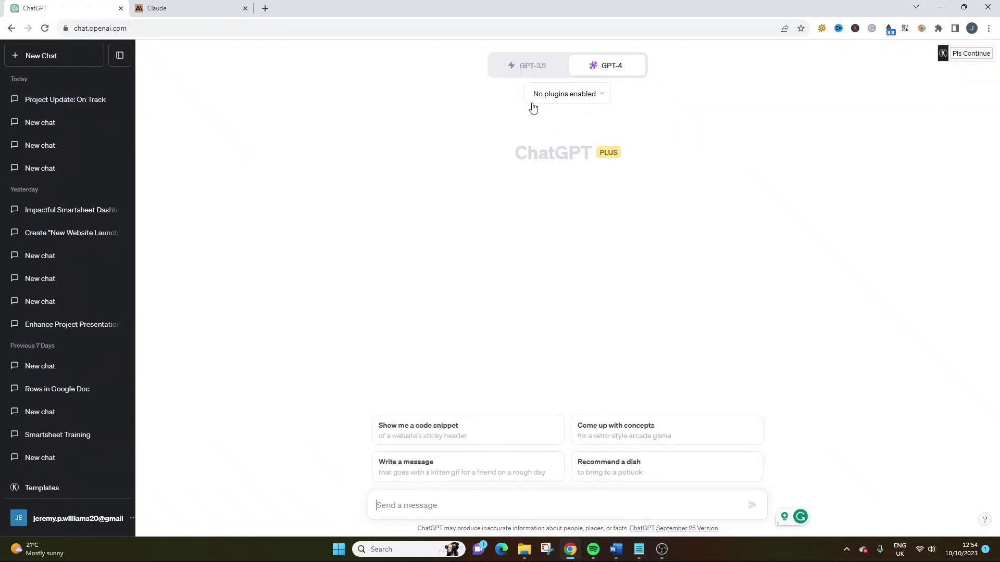
key(ctrl+v)
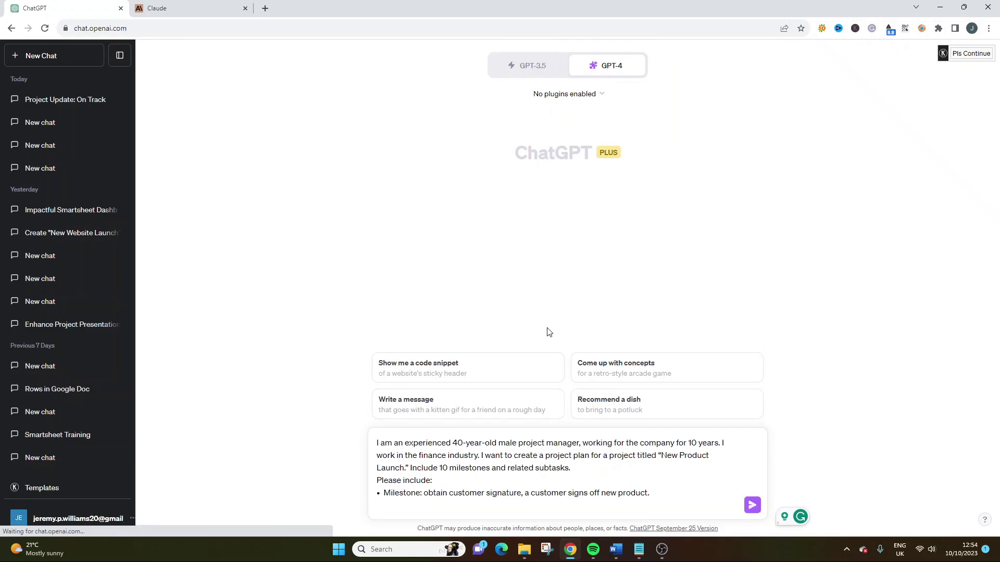
click(752, 505)
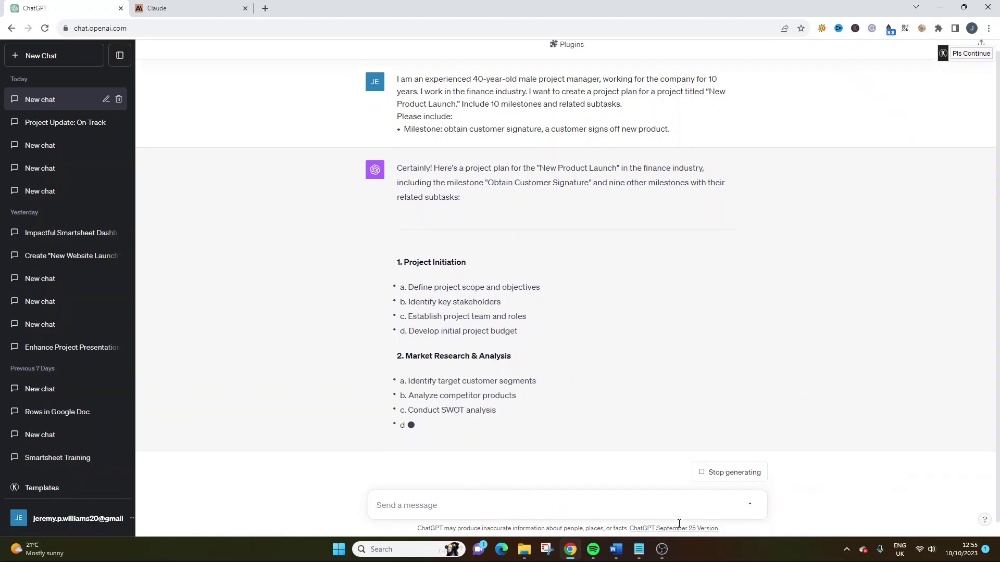
Step: In Word, place the cursor right after 'Milestone' in the example bullet
click(618, 551)
click(422, 331)
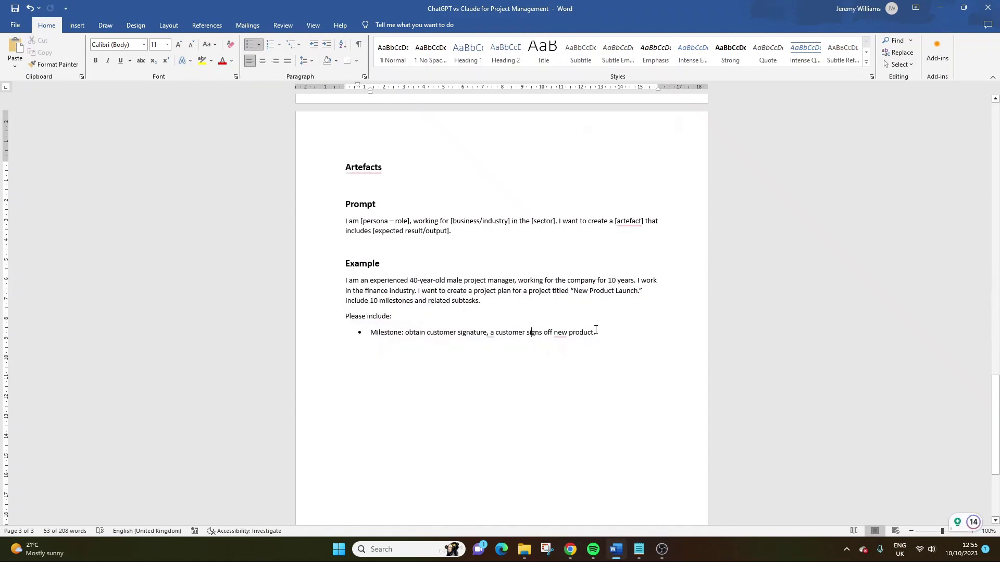
click(389, 332)
Step: Change the bullet to 'Milestones:' with a lowercase 'obtain', then select the line
text(s:)
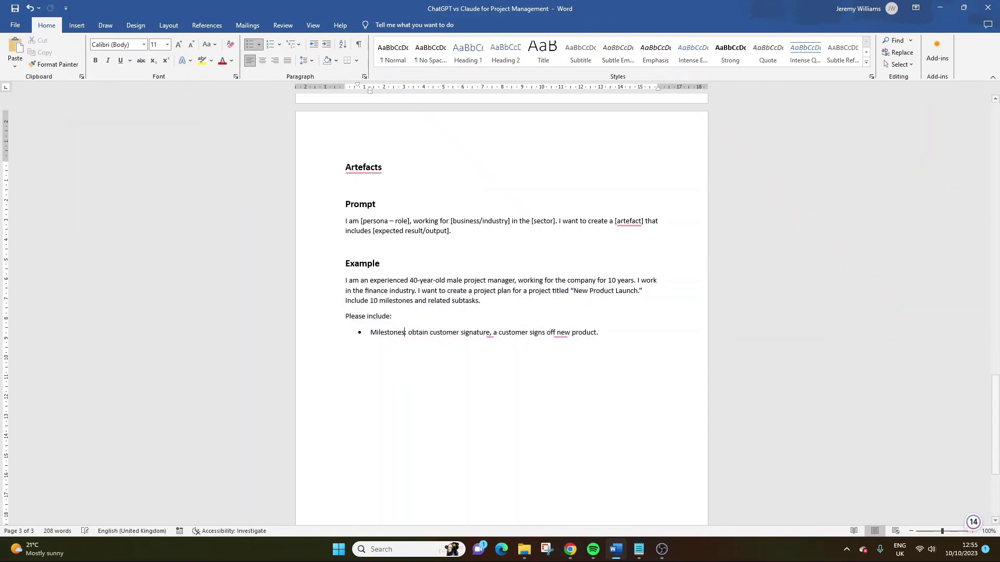
mouse_move(492, 335)
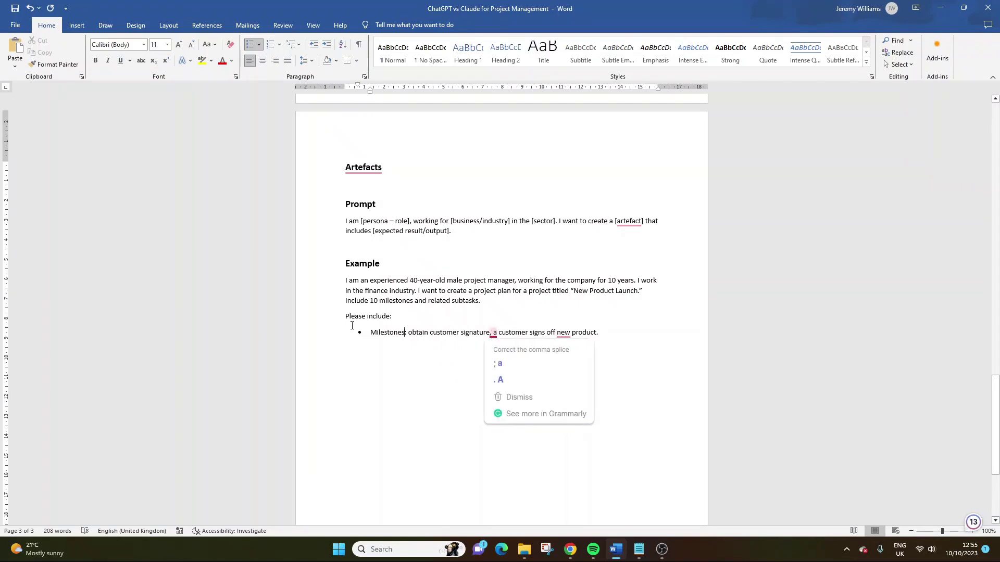
click(412, 332)
key(BackSpace)
text(o)
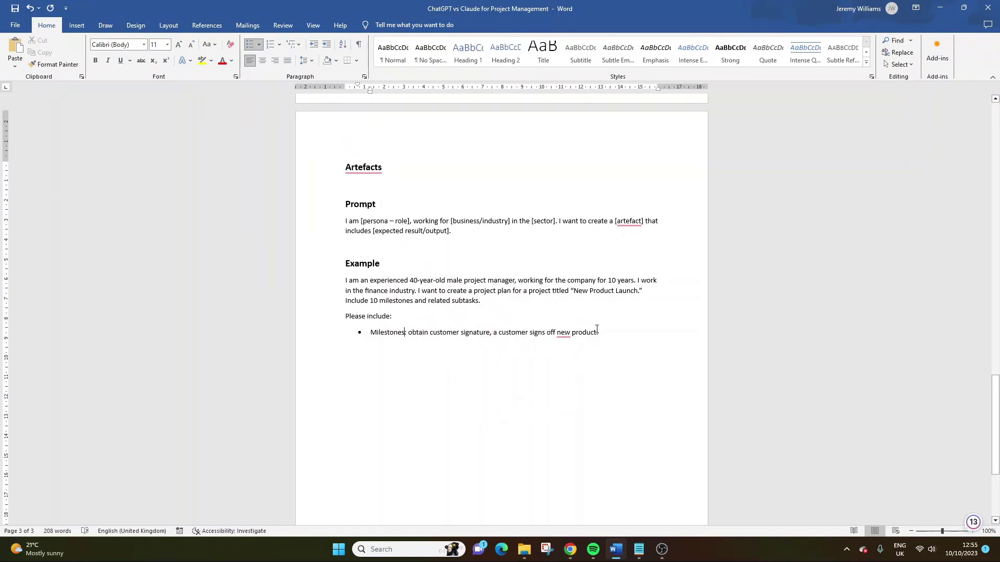
triple_click(596, 329)
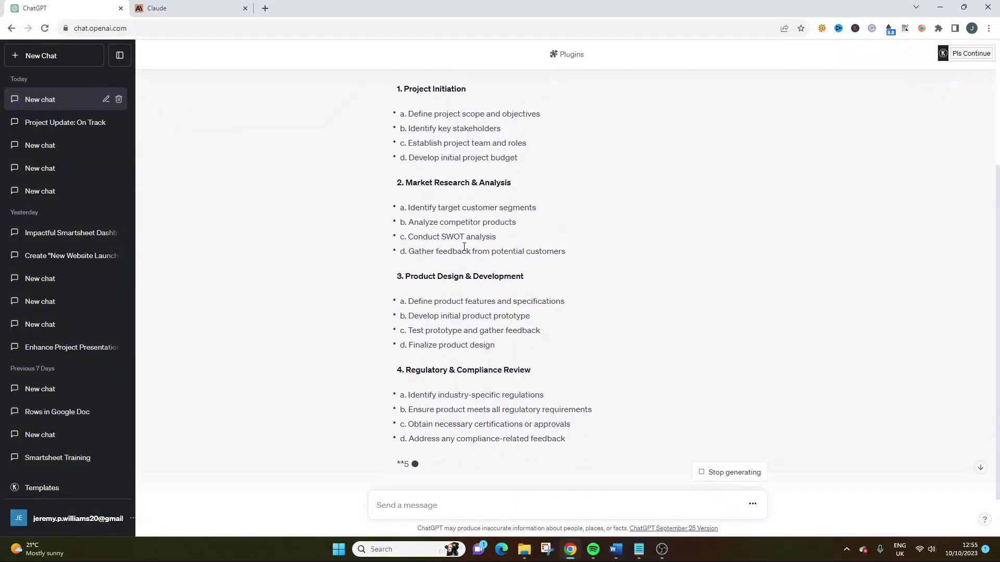
scroll(463, 246, up, 5)
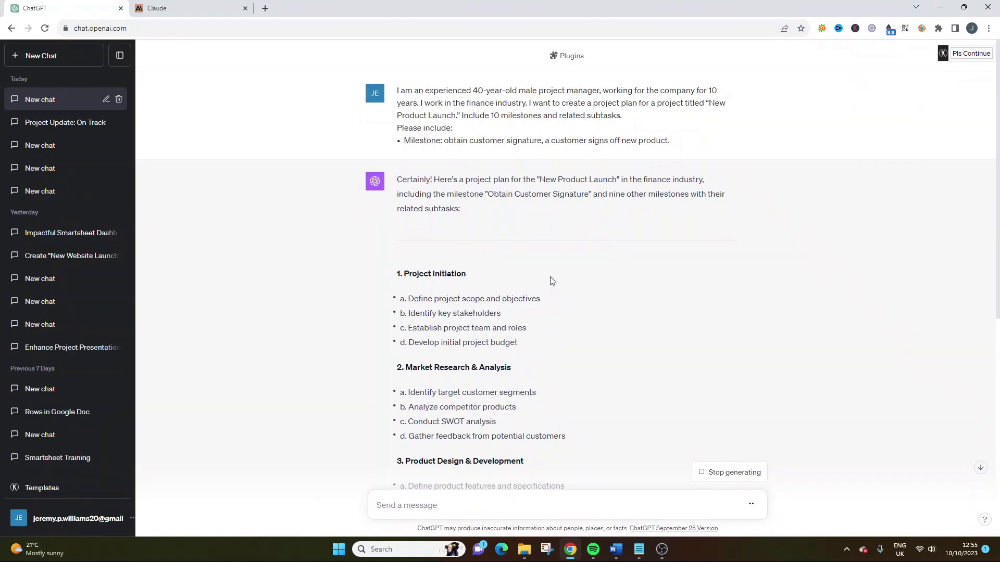
Step: Go over the 1. Project Initiation heading and its four subtasks
scroll(552, 281, down, 1)
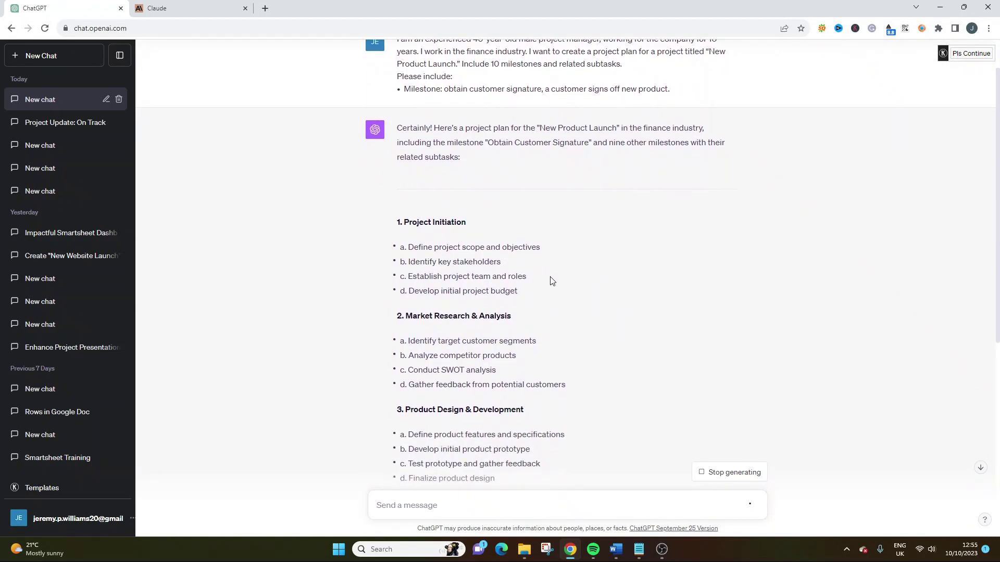
drag(419, 219, 492, 245)
click(488, 238)
double_click(476, 291)
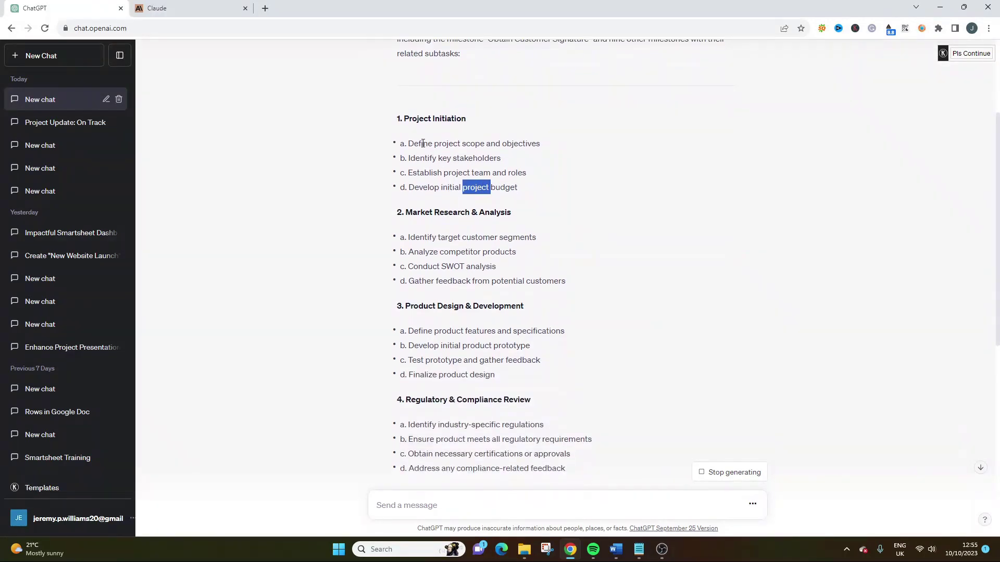
mouse_move(398, 144)
mouse_down()
mouse_move(493, 158)
mouse_move(521, 187)
mouse_move(442, 172)
mouse_move(413, 148)
mouse_up()
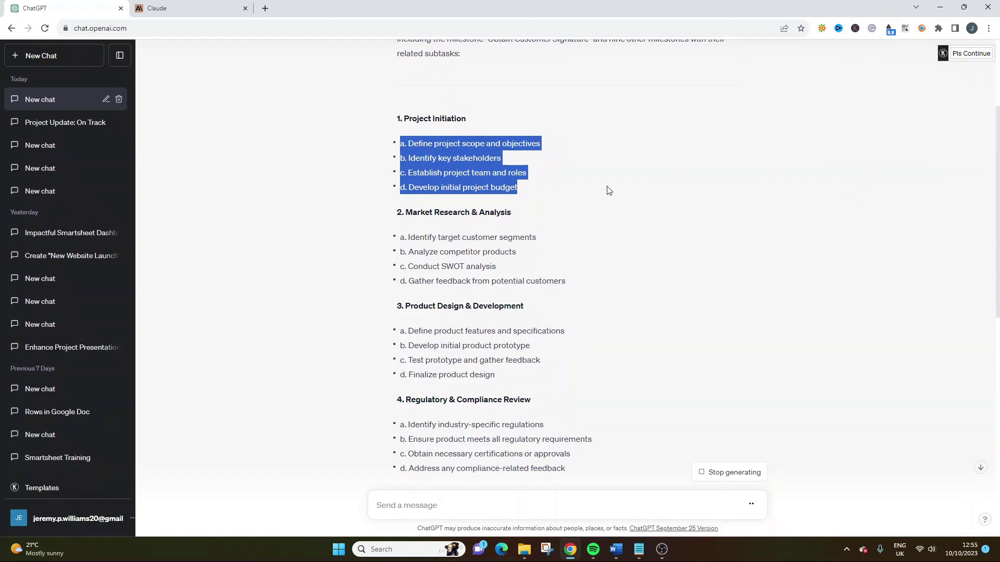
scroll(607, 190, up, 10)
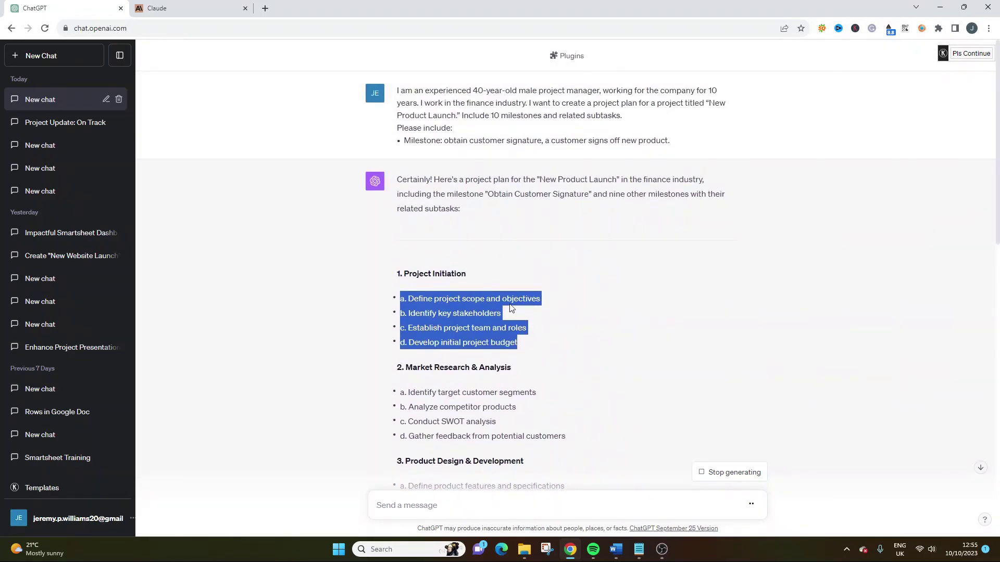
triple_click(447, 272)
click(448, 271)
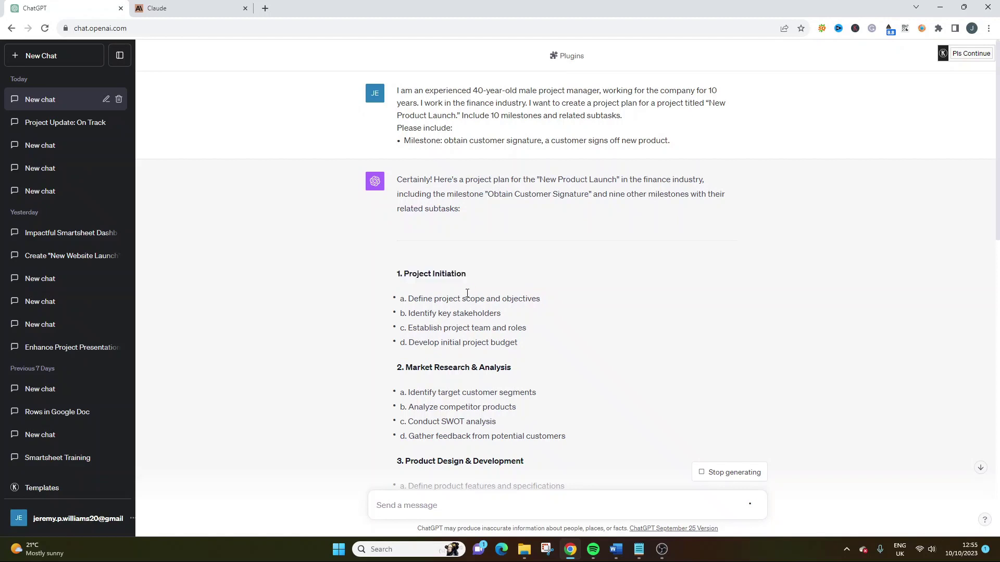
drag(420, 298, 526, 342)
click(498, 325)
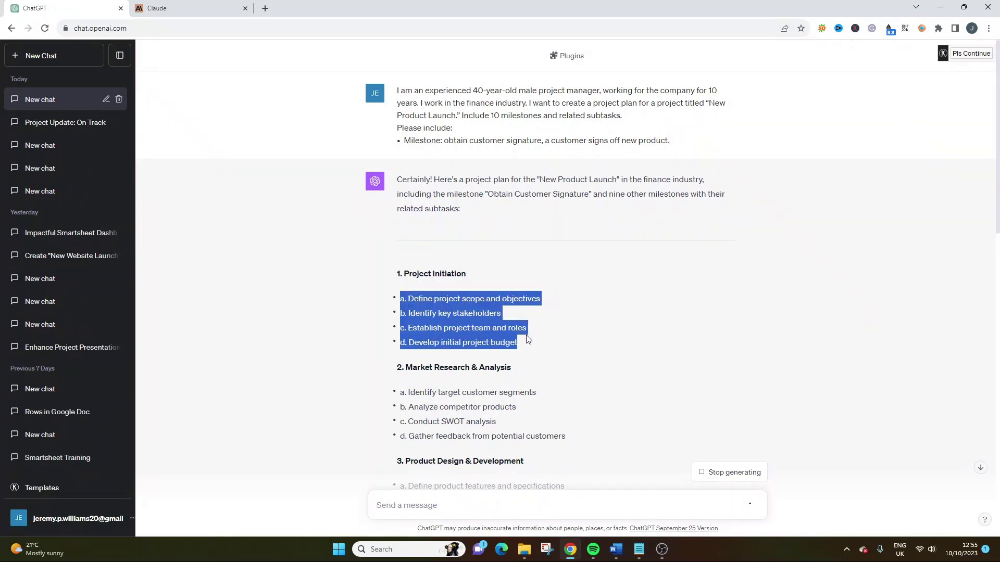
scroll(528, 341, down, 2)
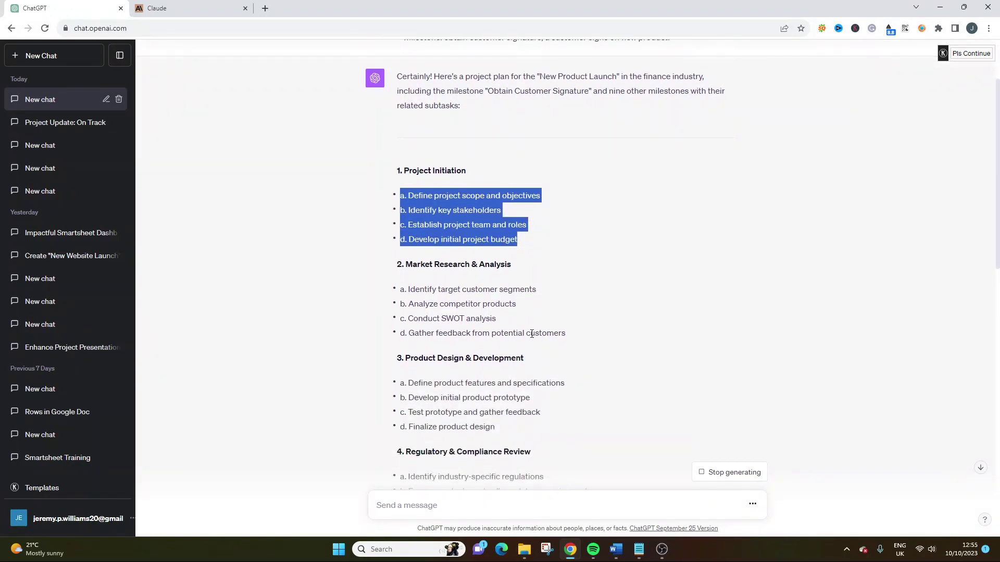
click(480, 322)
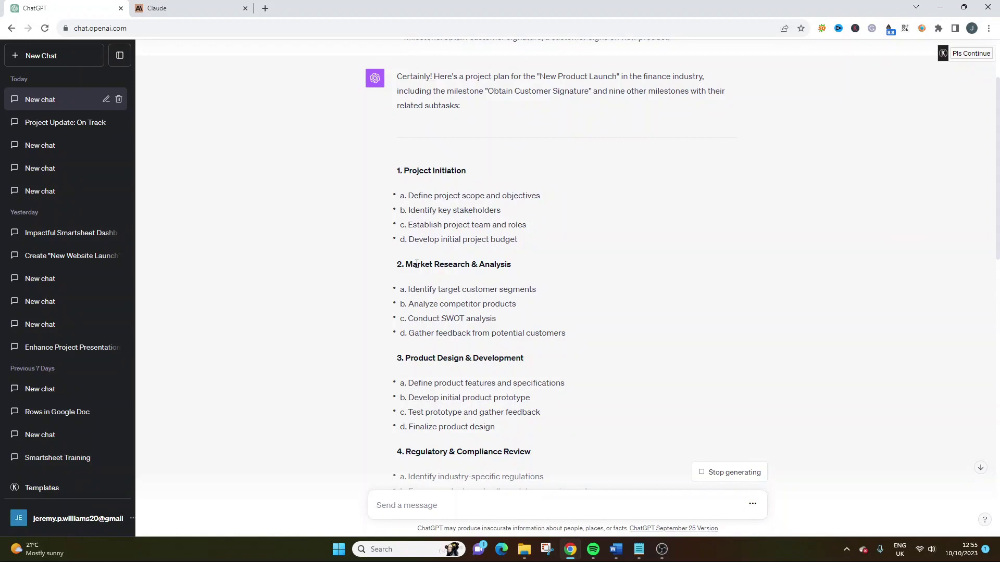
Step: Point out the market-research subtasks on target customer segments, SWOT and customer feedback
triple_click(466, 289)
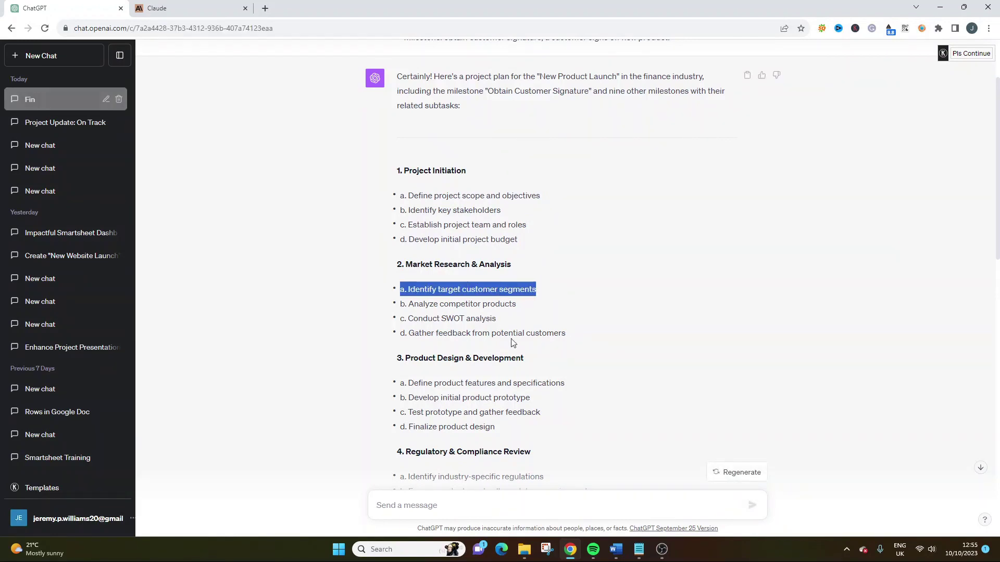
click(475, 313)
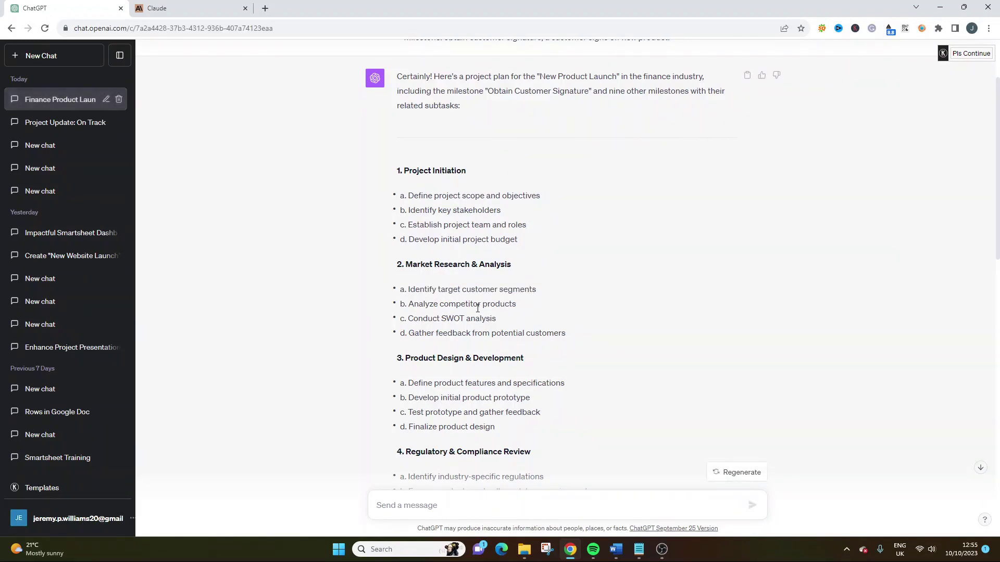
double_click(452, 318)
triple_click(477, 333)
Step: Go over the 3. Product Design & Development heading and its subtasks a through c
scroll(479, 338, down, 3)
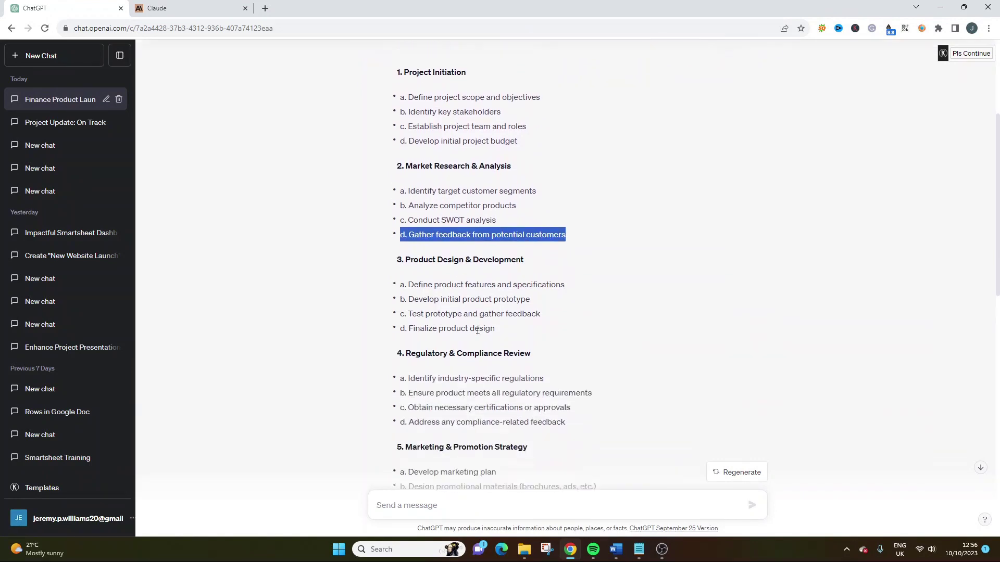
click(443, 218)
triple_click(440, 200)
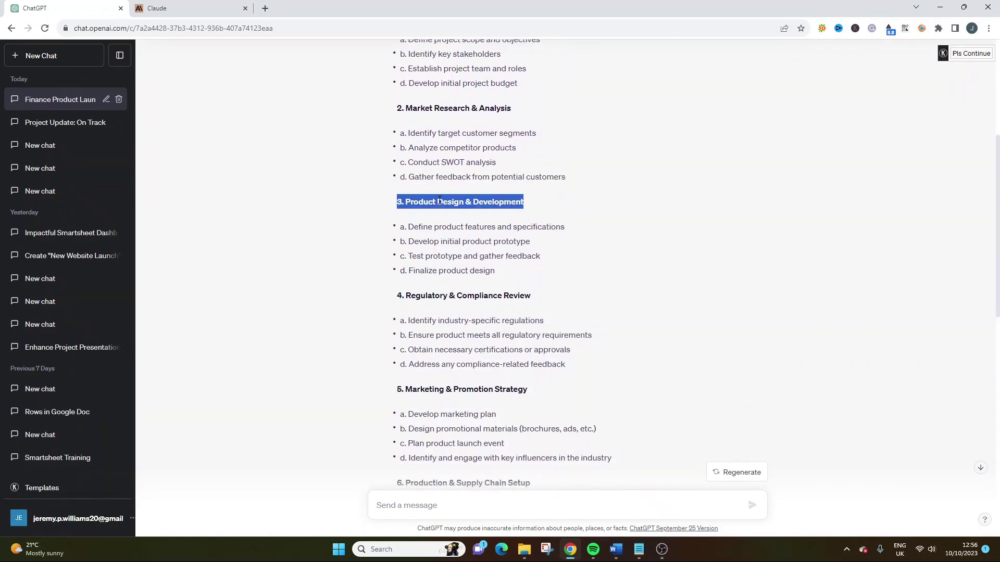
double_click(451, 241)
click(456, 229)
triple_click(456, 228)
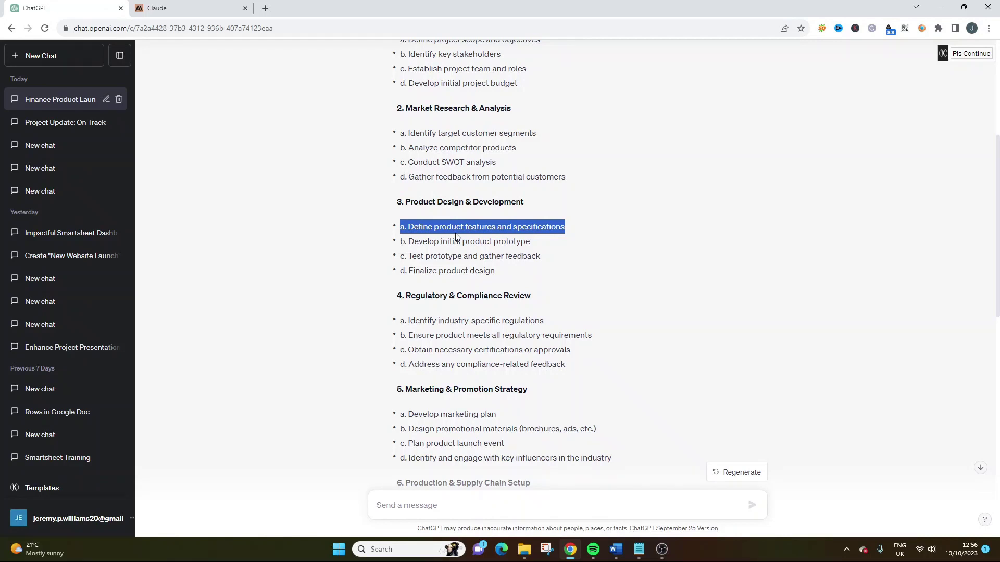
click(509, 270)
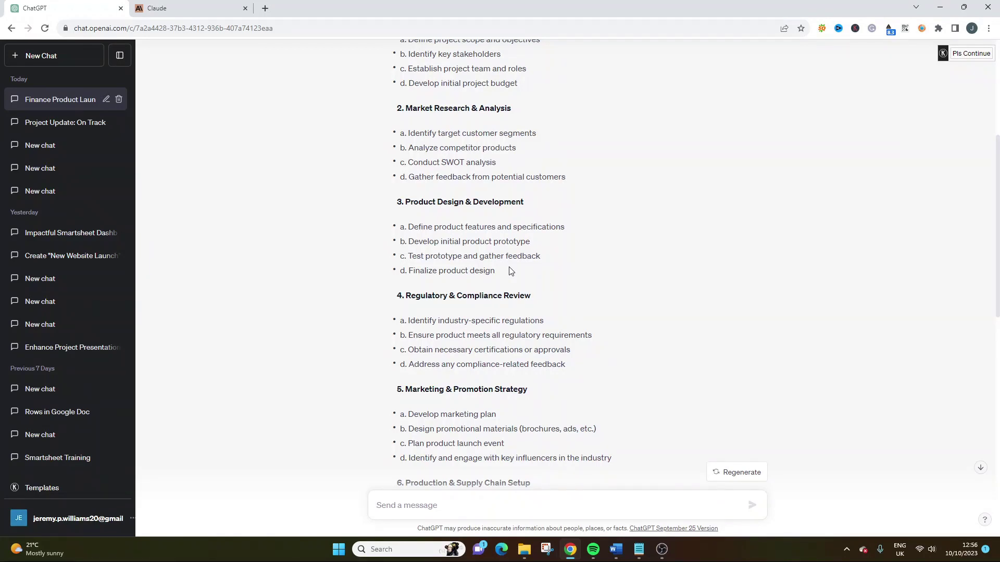
triple_click(483, 221)
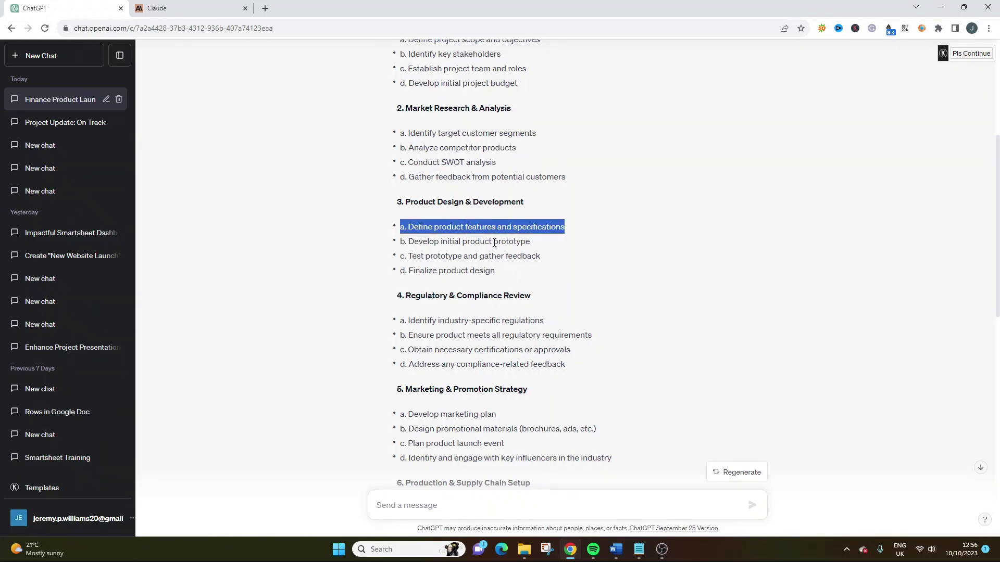
drag(459, 241, 522, 255)
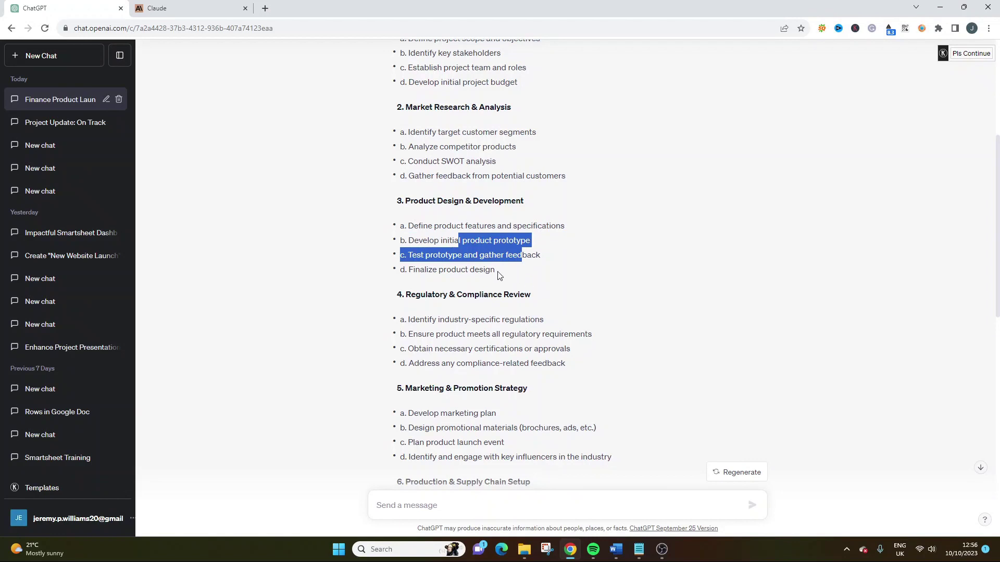
scroll(498, 275, down, 2)
Step: Read sections 4 and 5 of ChatGPT's plan, highlighting the Marketing & Promotion Strategy heading
click(468, 231)
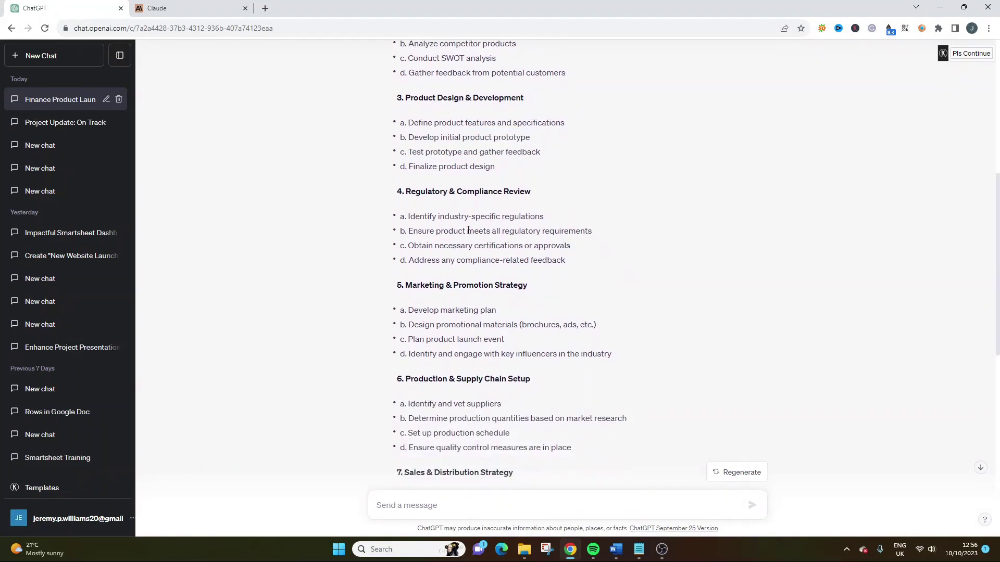
drag(406, 191, 602, 277)
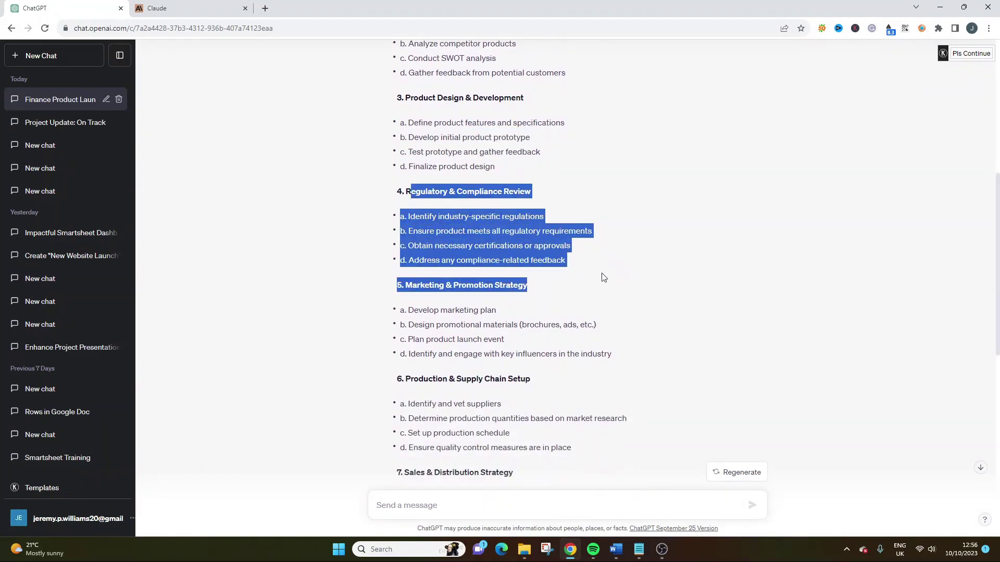
click(563, 244)
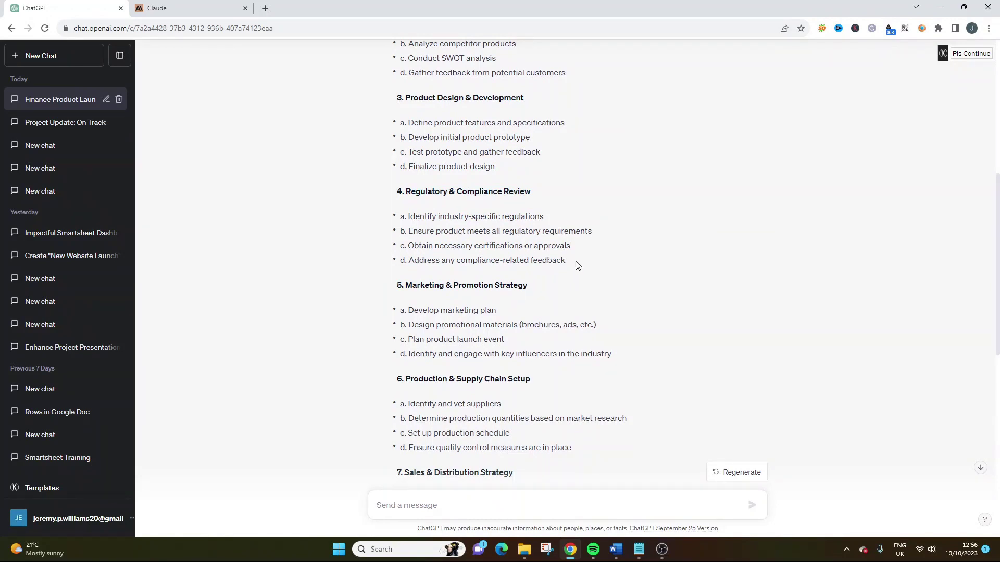
scroll(577, 266, down, 1)
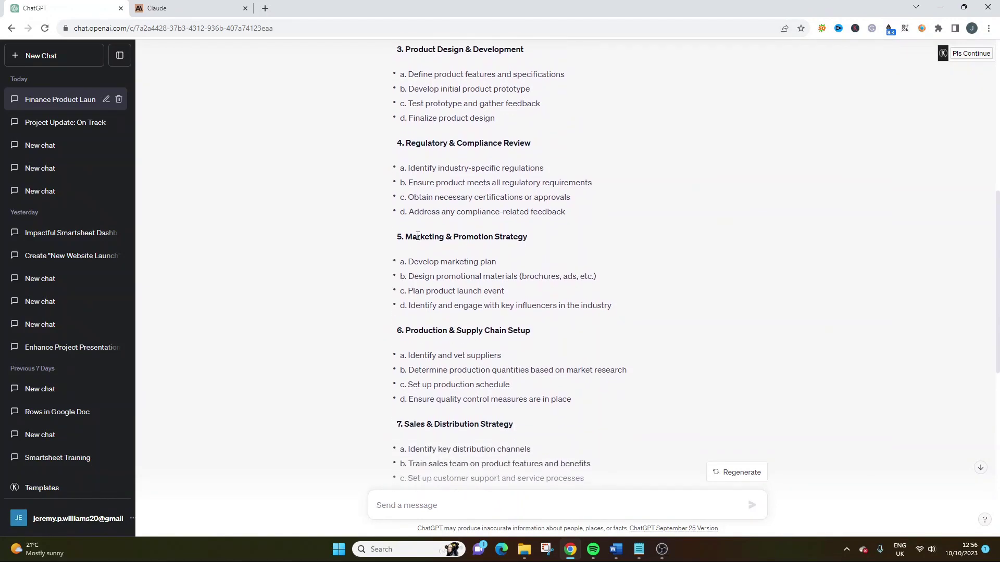
triple_click(516, 232)
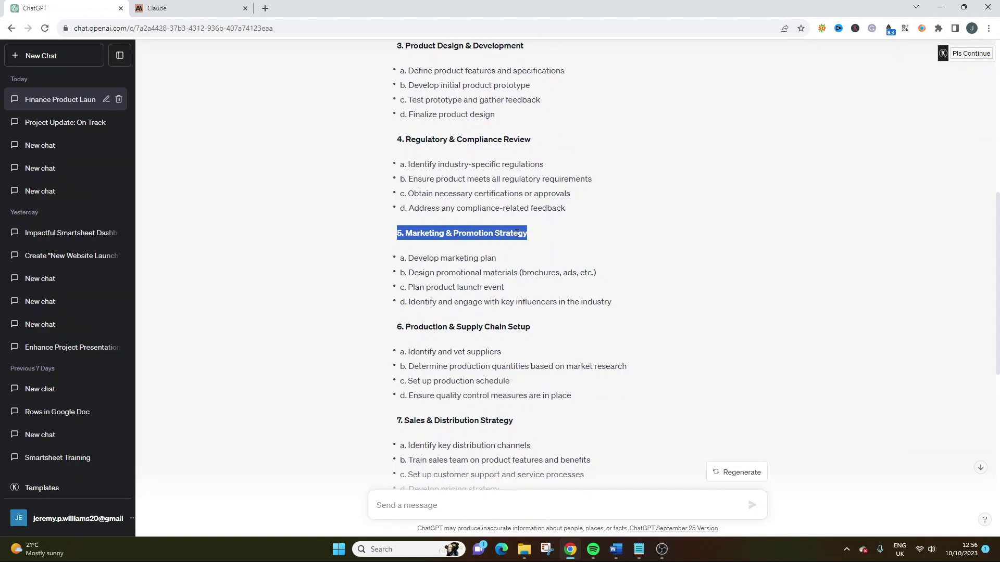
click(473, 248)
drag(402, 233, 633, 311)
double_click(484, 234)
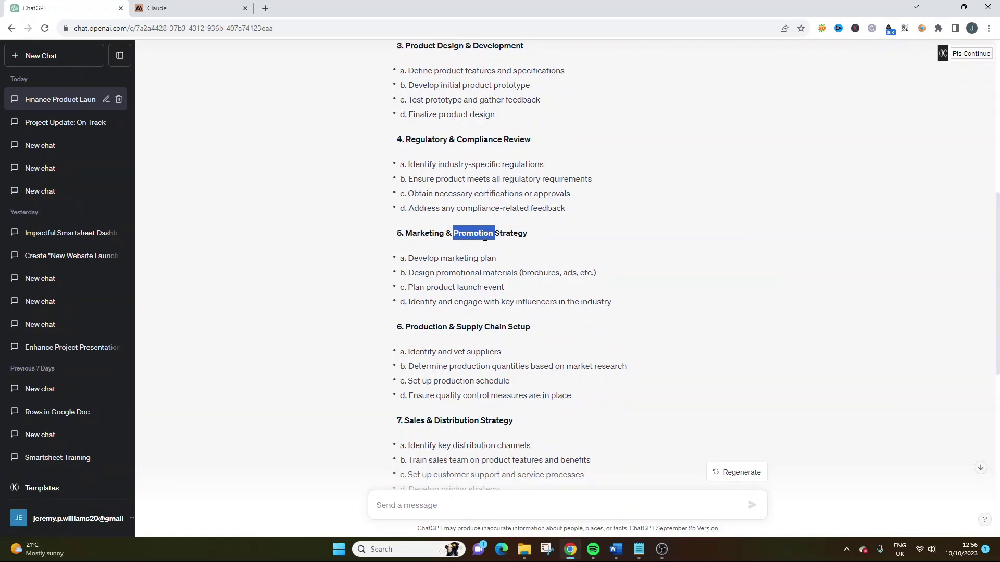
Step: Read the remaining sections down to the plan's closing paragraph, then switch to the Claude tab
scroll(485, 237, down, 2)
drag(401, 222, 590, 293)
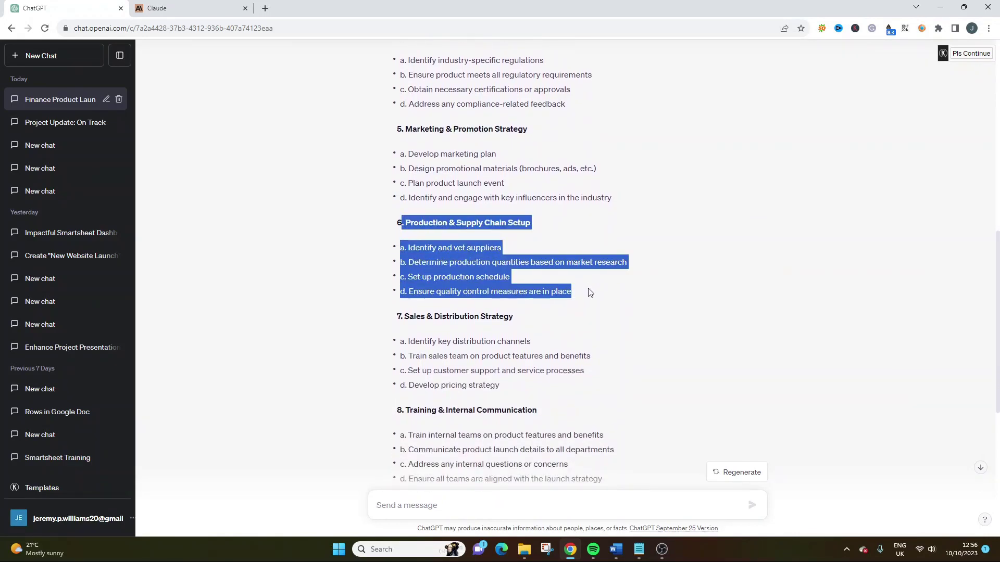
scroll(366, 218, down, 2)
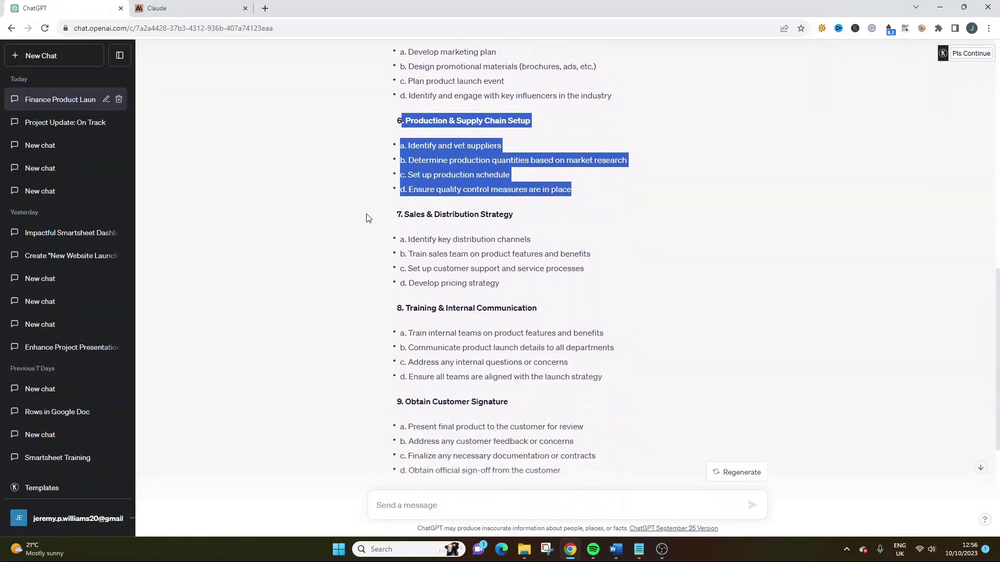
drag(367, 217, 581, 253)
scroll(584, 254, down, 3)
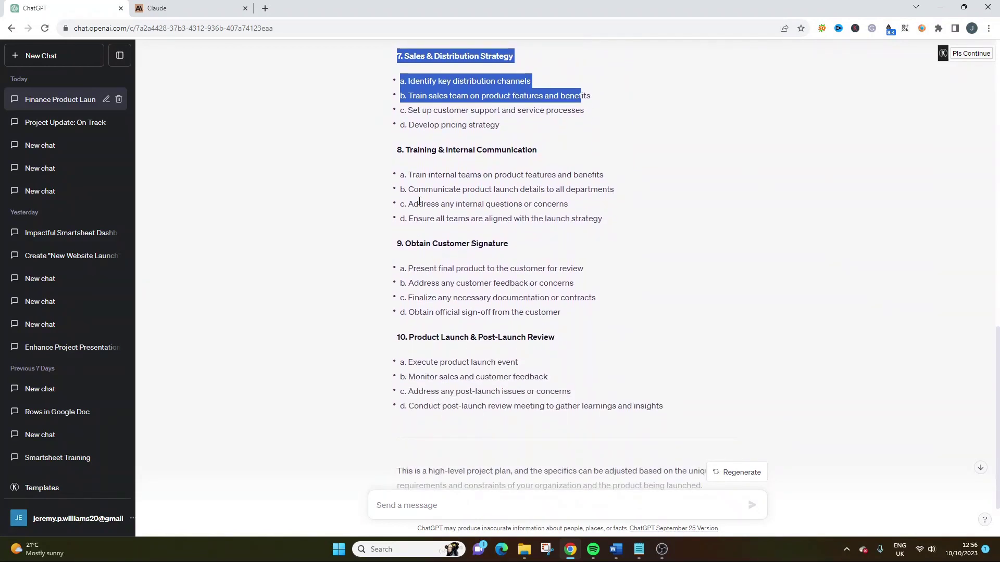
click(420, 201)
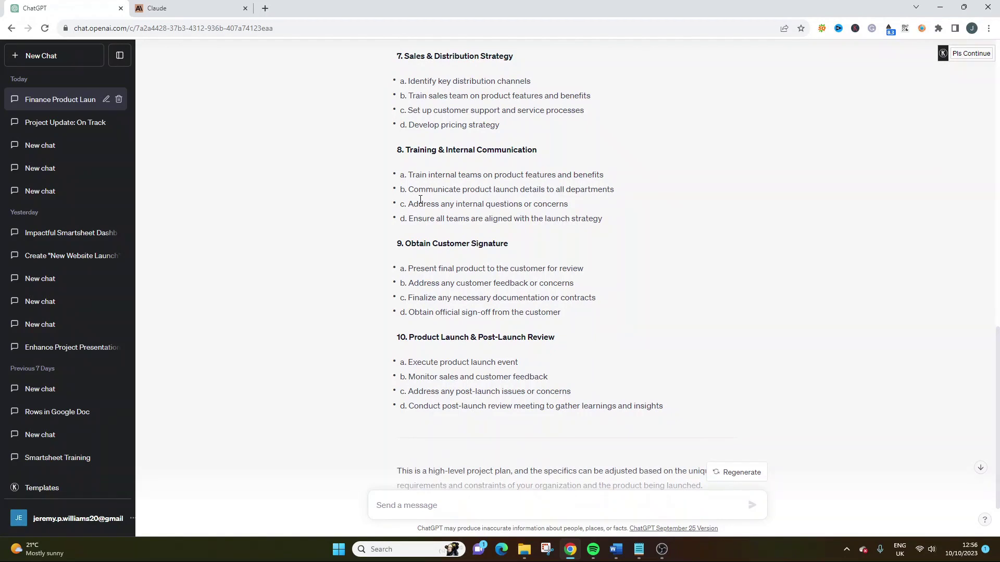
scroll(420, 200, down, 2)
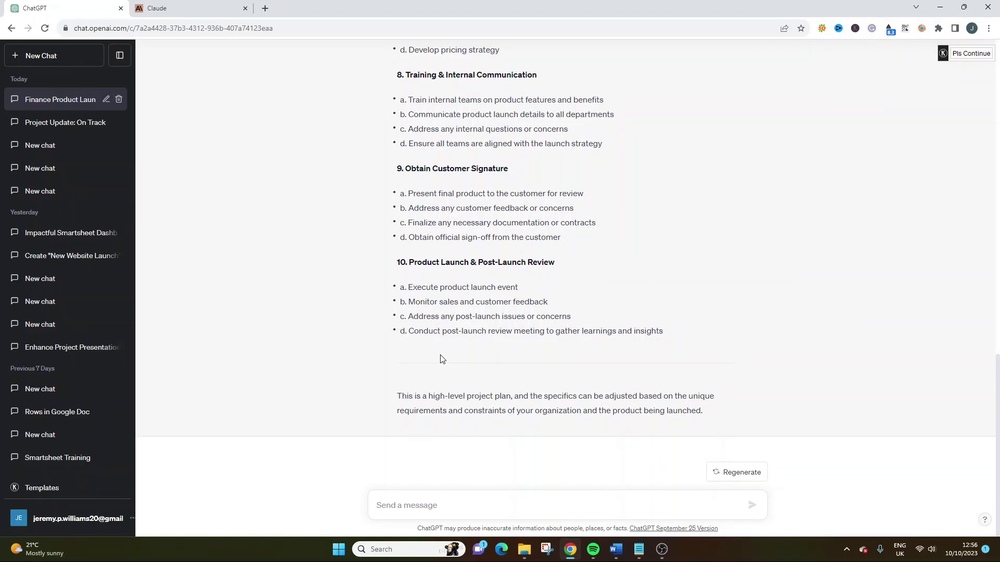
triple_click(523, 397)
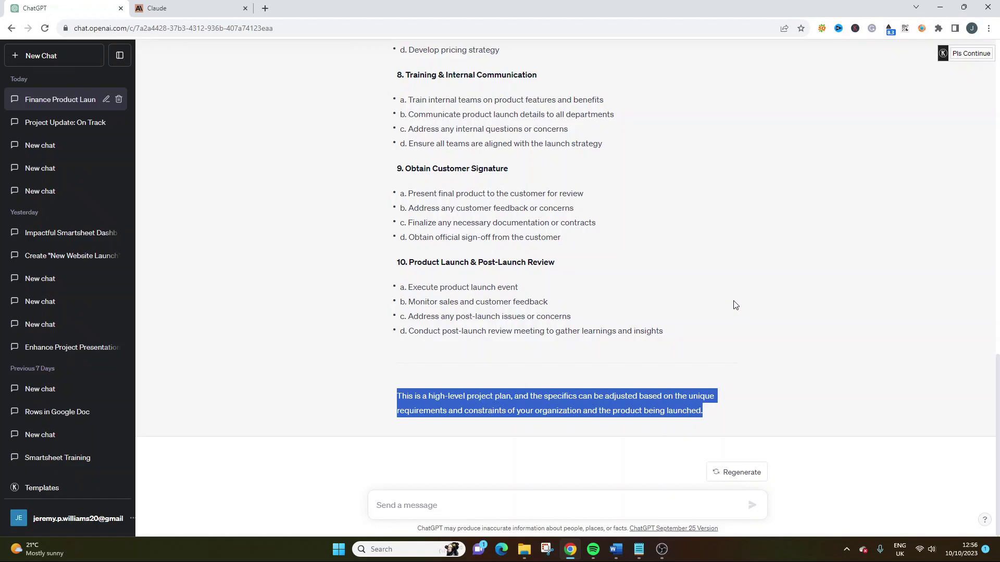
click(204, 8)
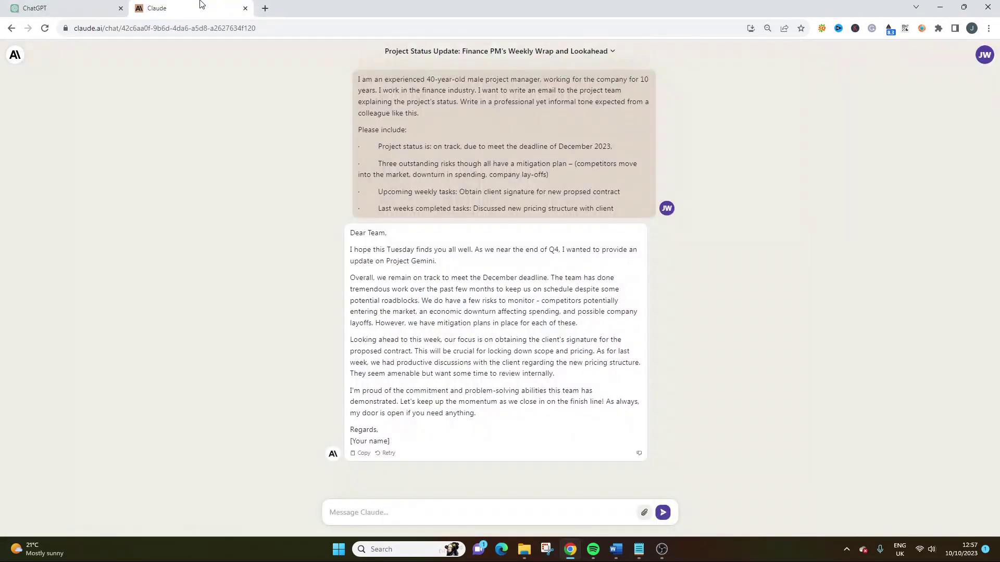
Step: Start a new Claude chat and send the pasted 10-milestone New Product Launch plan prompt
click(14, 59)
click(417, 136)
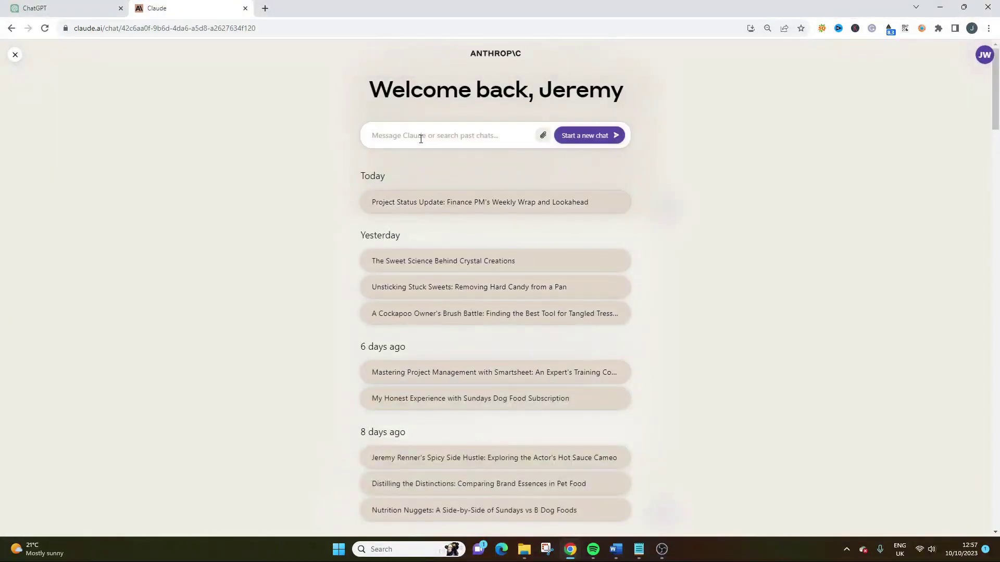
text(I am an experienced 40-year-old male project manager, working for the company for 10 years. I work in the finance industry. I want to create a project plan for a project titled "New Product Launch." Include 10 milestones and related subtasks. Please include: ·	Milestone: obtain customer signature, a customer signs off new product.)
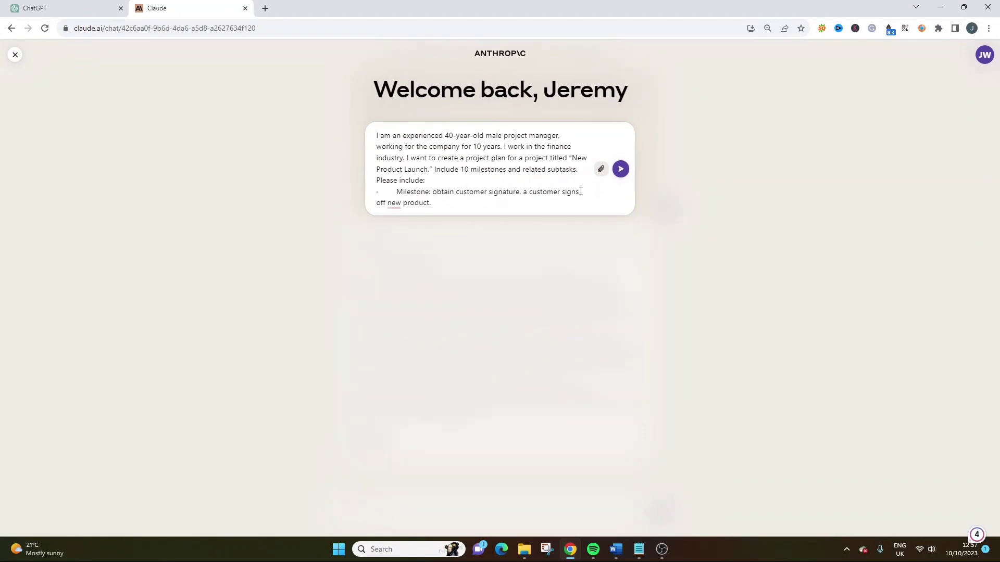
click(620, 169)
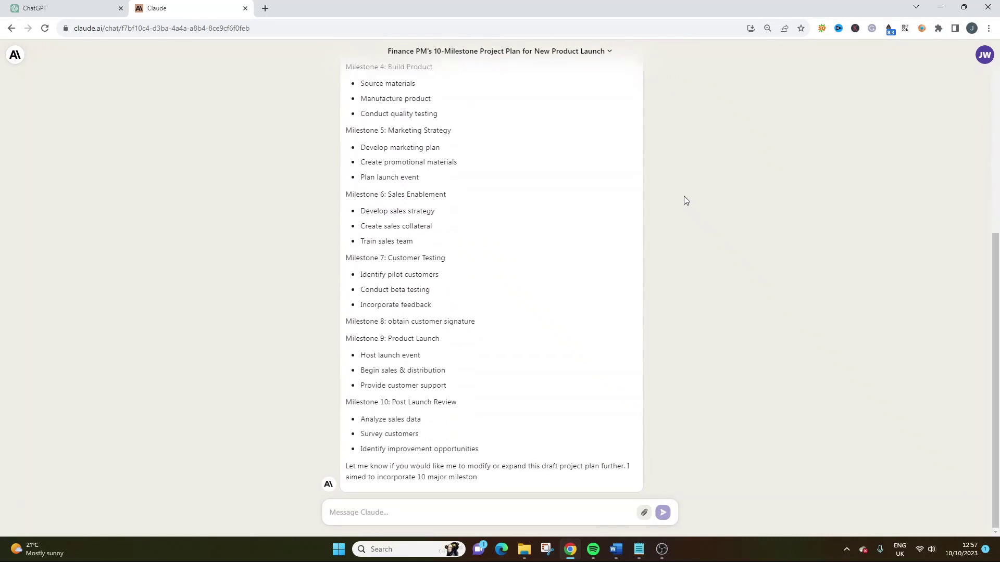
Step: Glance back at ChatGPT's plan, then return to Claude's response
scroll(656, 257, up, 6)
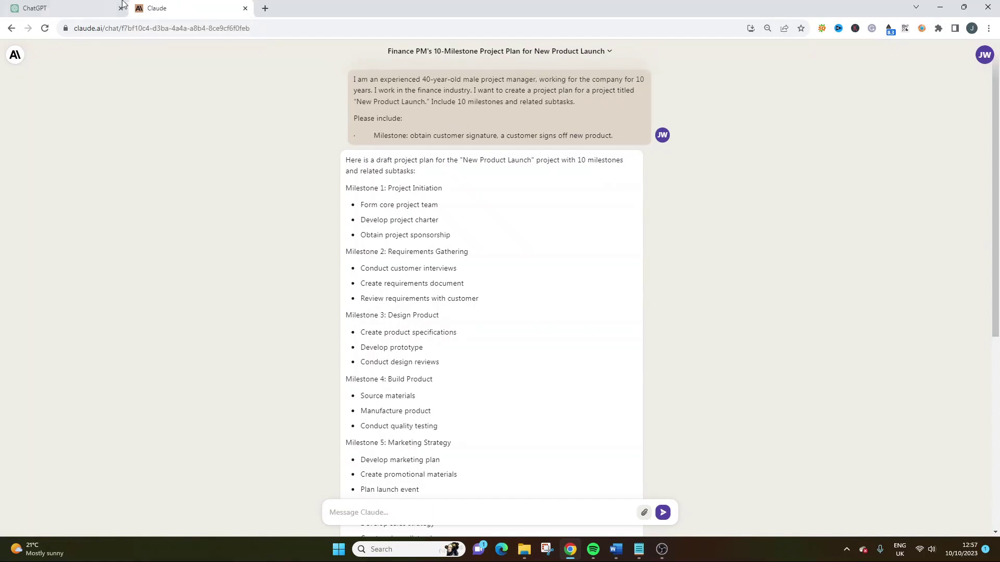
click(73, 8)
scroll(265, 46, up, 20)
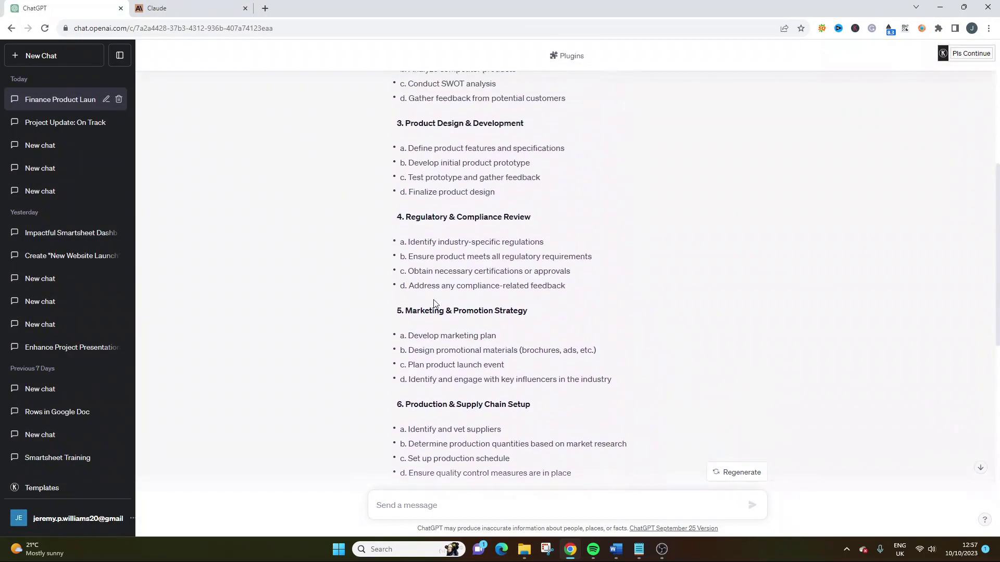
click(219, 8)
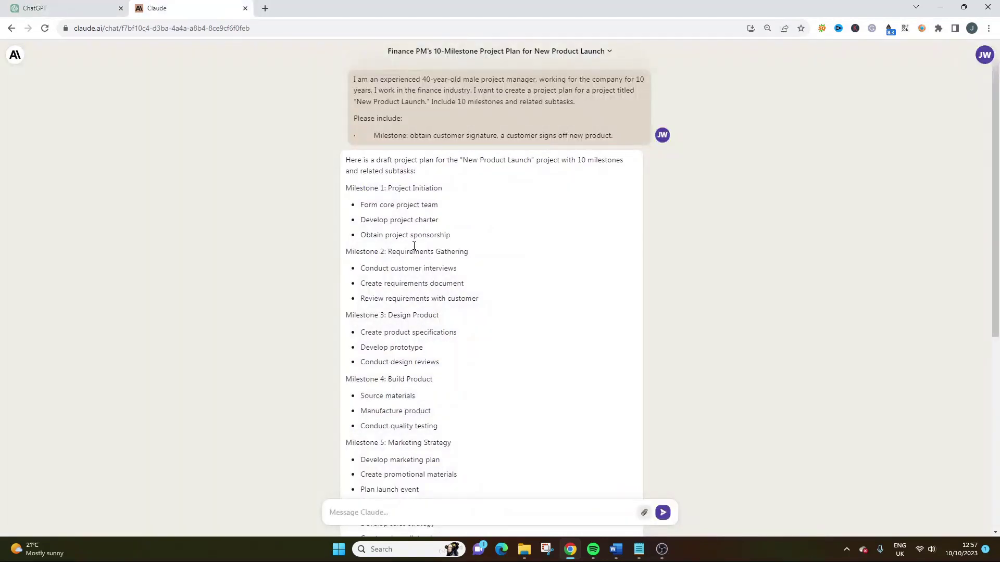
Step: Check Claude's Milestone 1 subtasks and its Milestone 8 customer signature line
drag(401, 222, 461, 284)
click(461, 284)
drag(366, 202, 447, 232)
click(447, 231)
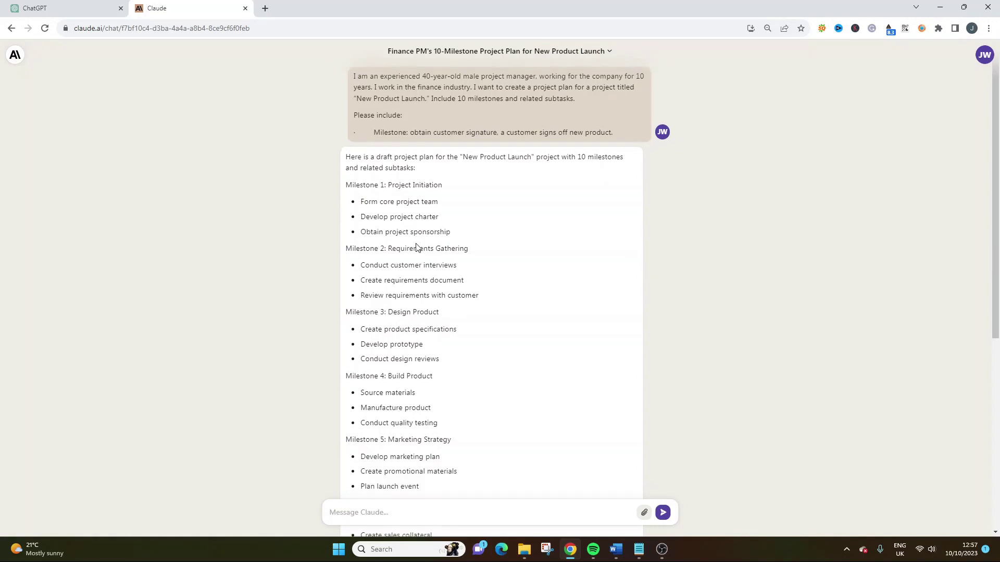
scroll(417, 247, down, 3)
scroll(416, 247, down, 3)
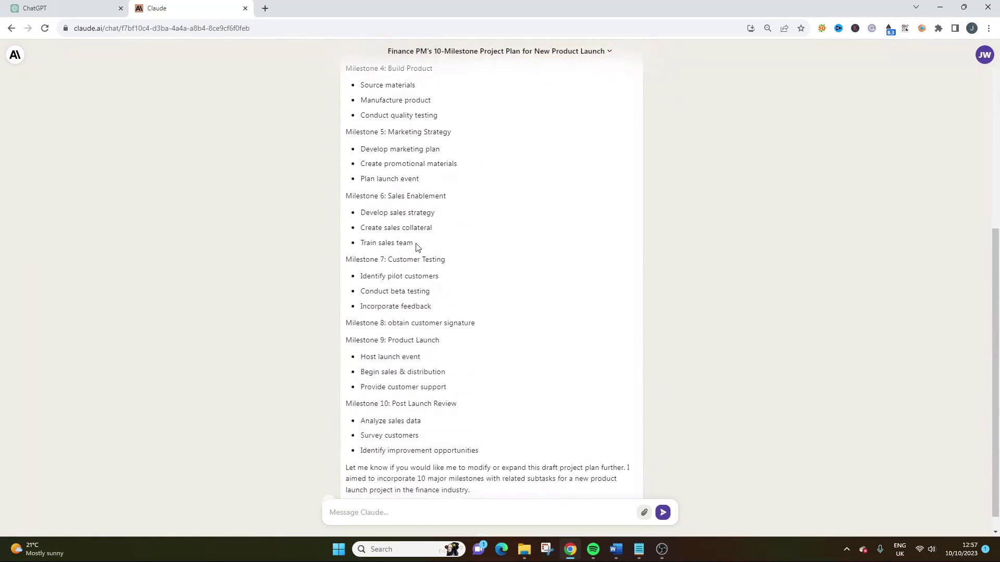
triple_click(390, 333)
scroll(390, 333, up, 5)
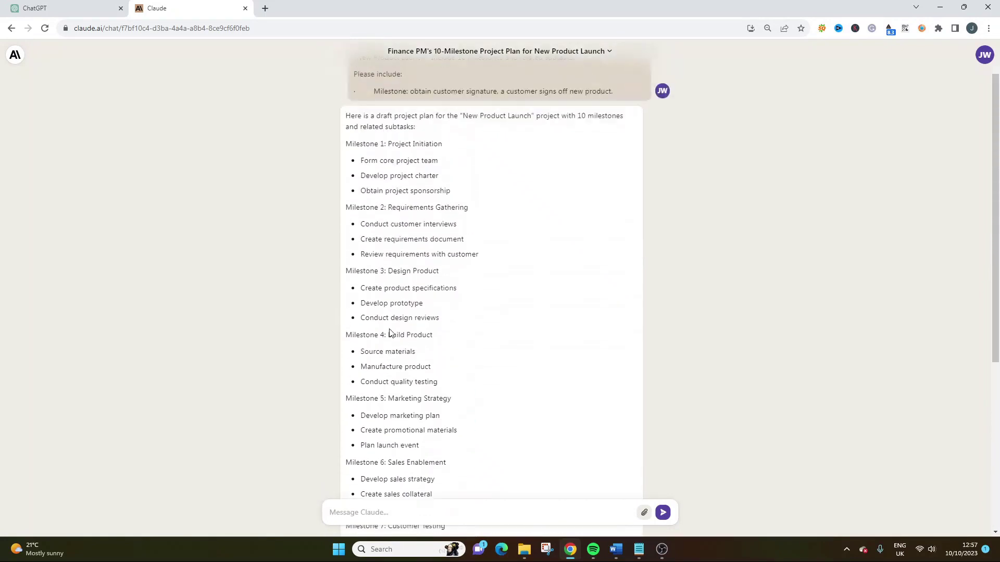
Step: Compare Milestone 1 lines: Form core project team, Develop project charter, Obtain project sponsorship
drag(360, 194, 435, 225)
click(368, 207)
double_click(381, 195)
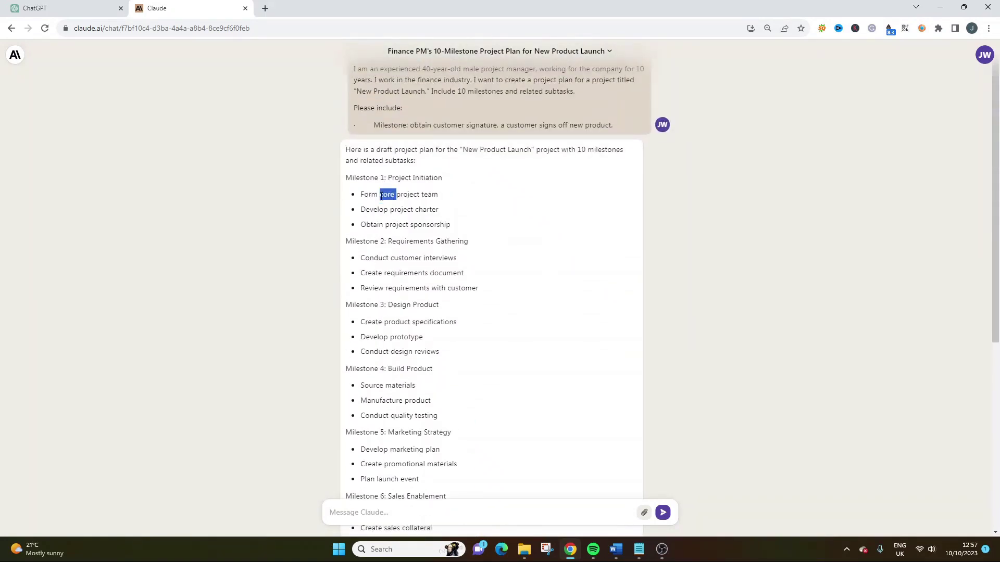
triple_click(380, 195)
click(404, 210)
triple_click(404, 210)
click(409, 236)
triple_click(407, 226)
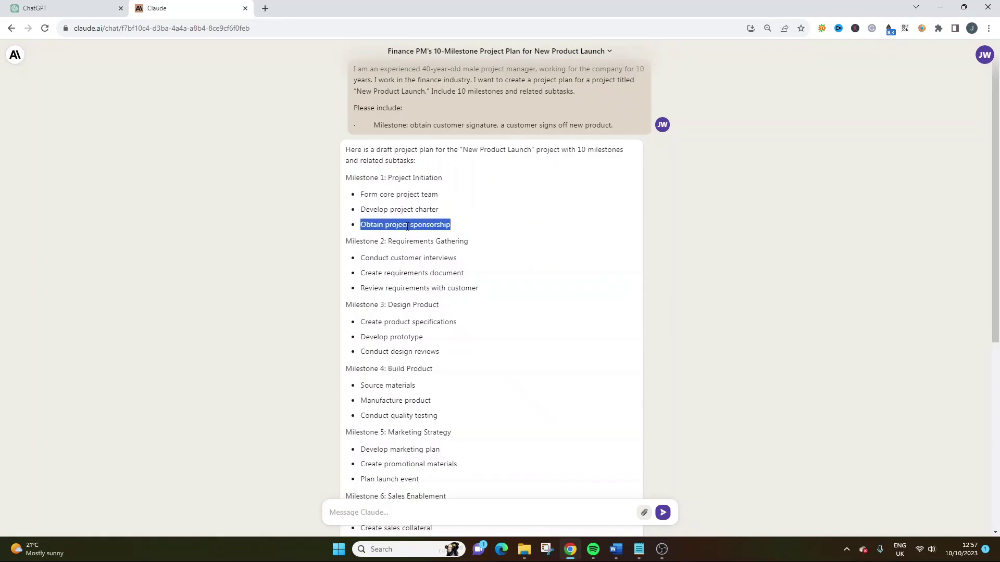
click(421, 254)
Step: Review Milestone 3 Design Product through Manufacture product and the closing remarks, then return to ChatGPT
triple_click(408, 303)
triple_click(430, 322)
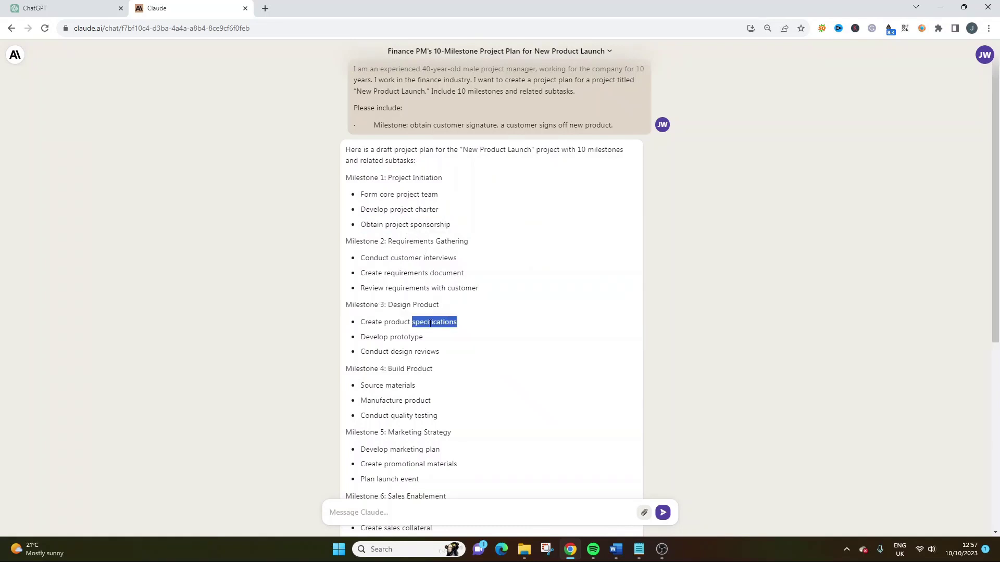
scroll(430, 322, down, 1)
click(451, 295)
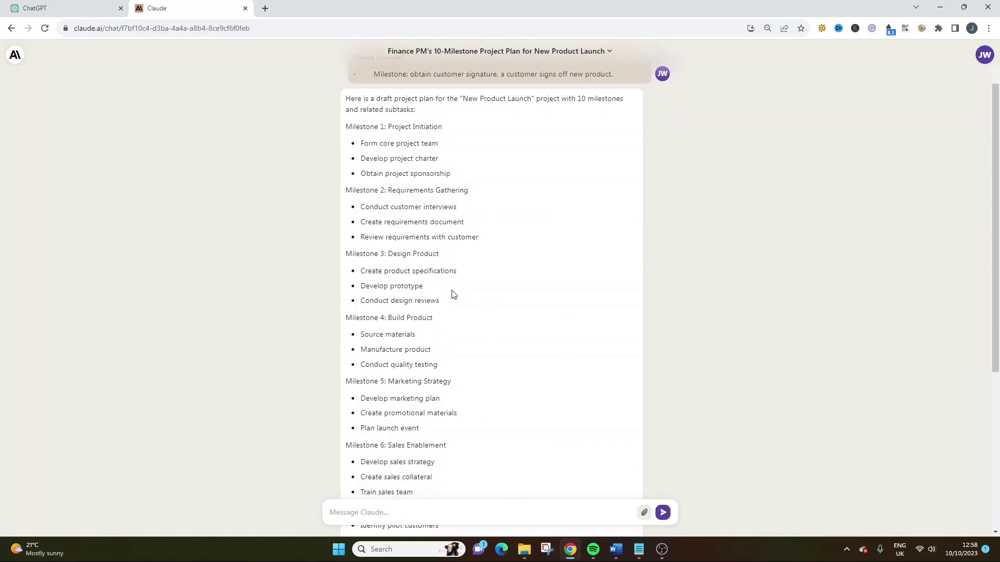
scroll(451, 294, down, 1)
triple_click(431, 302)
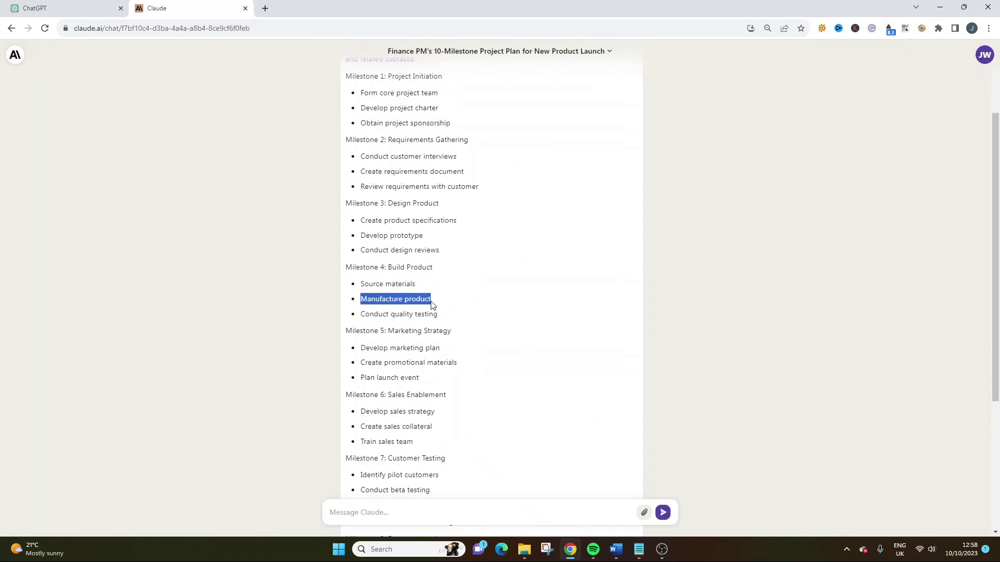
click(431, 305)
scroll(448, 323, down, 2)
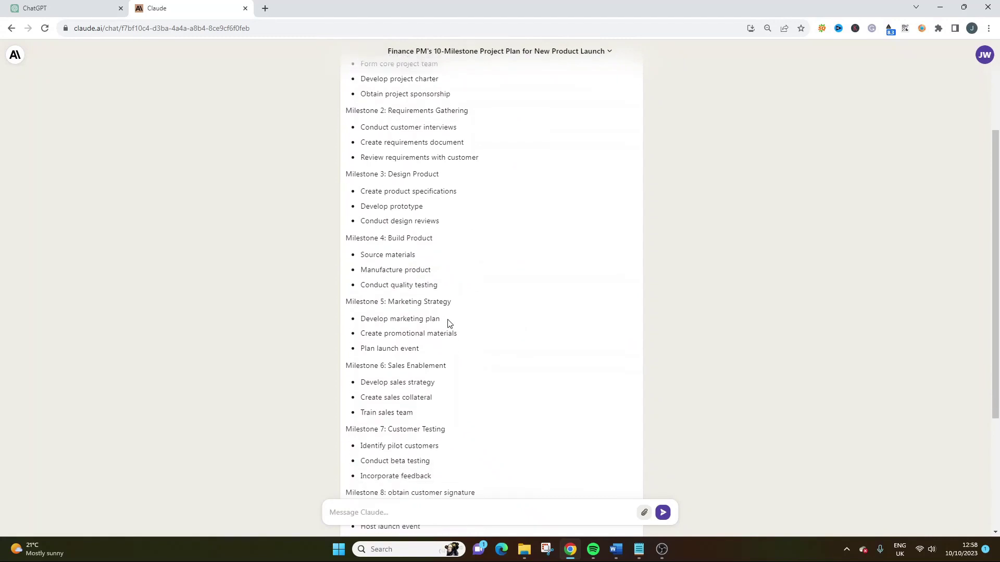
scroll(448, 323, down, 2)
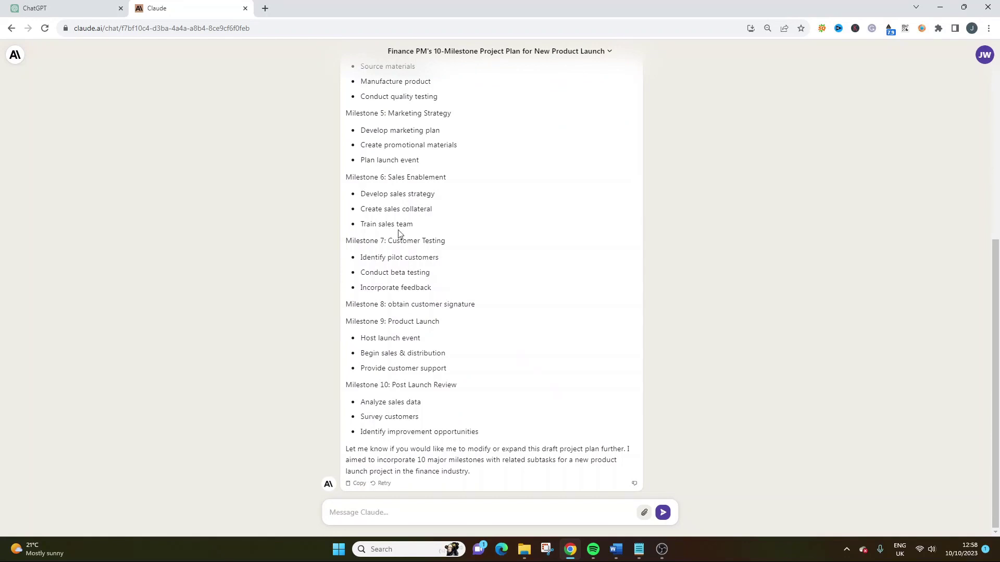
click(119, 3)
scroll(446, 260, down, 8)
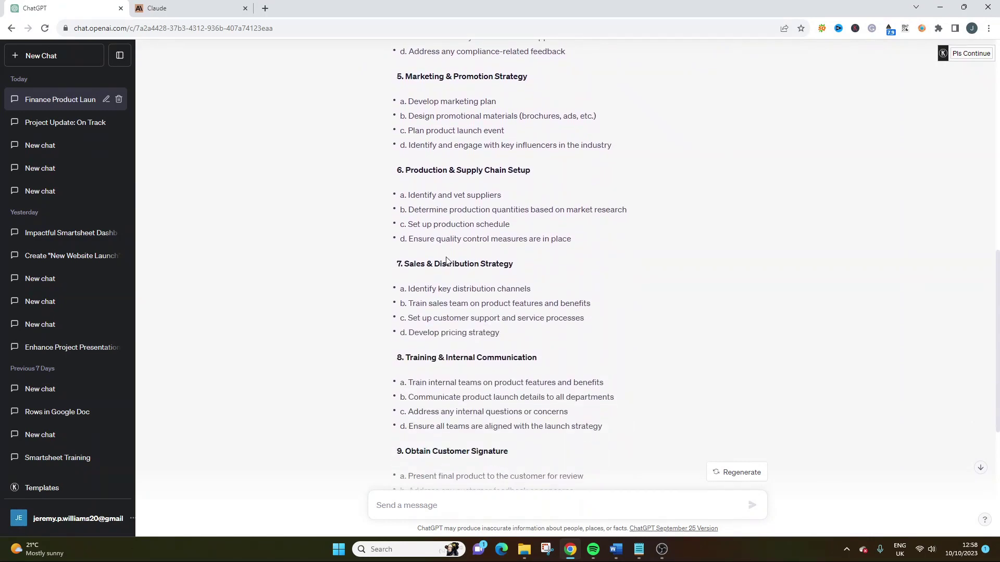
scroll(446, 261, down, 5)
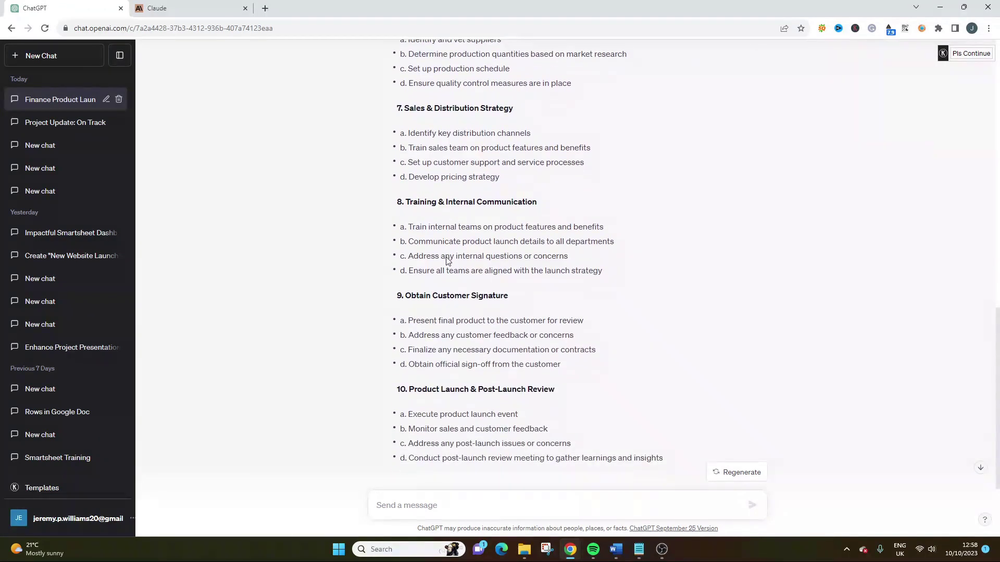
click(446, 257)
scroll(217, 54, up, 6)
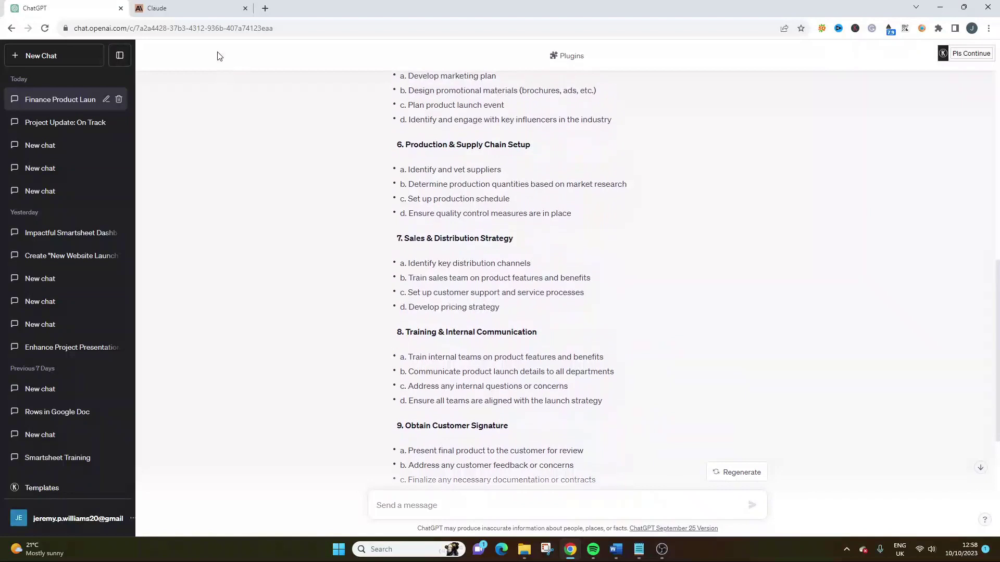
click(172, 8)
scroll(465, 235, up, 2)
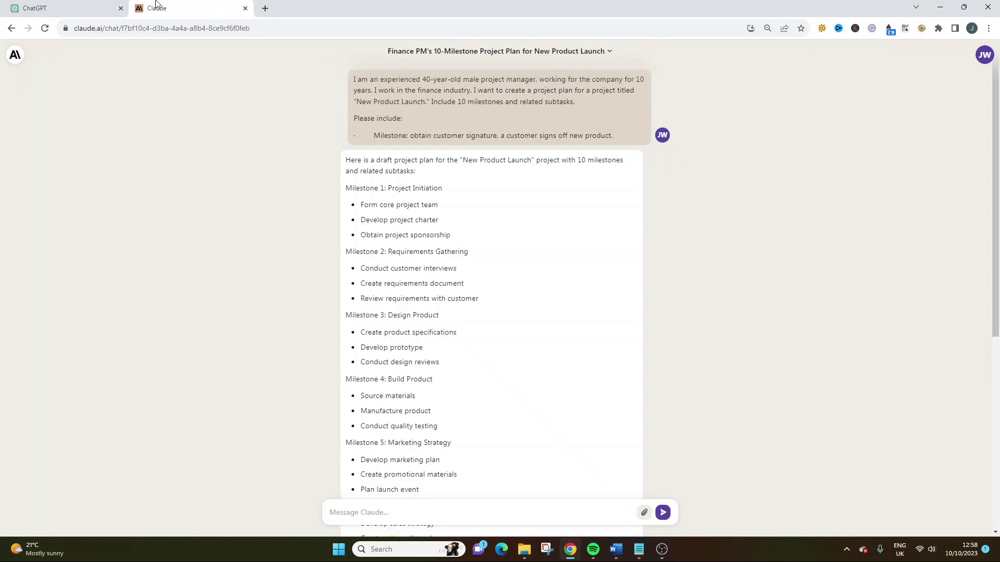
click(68, 8)
scroll(370, 211, up, 7)
scroll(370, 211, up, 4)
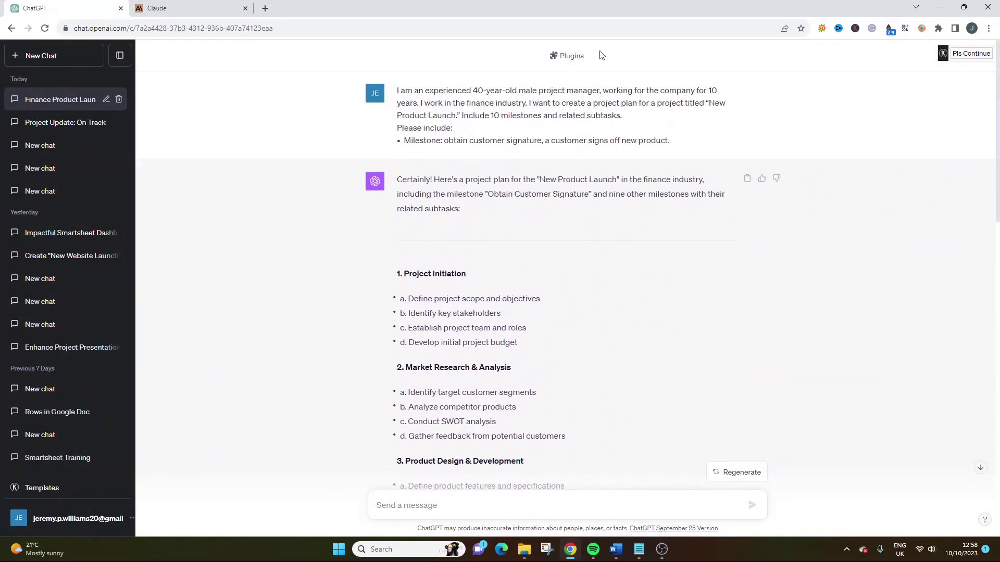
click(78, 61)
Step: Enable GPT-4 Plugins mode and open the plugin store
mouse_move(581, 79)
click(628, 233)
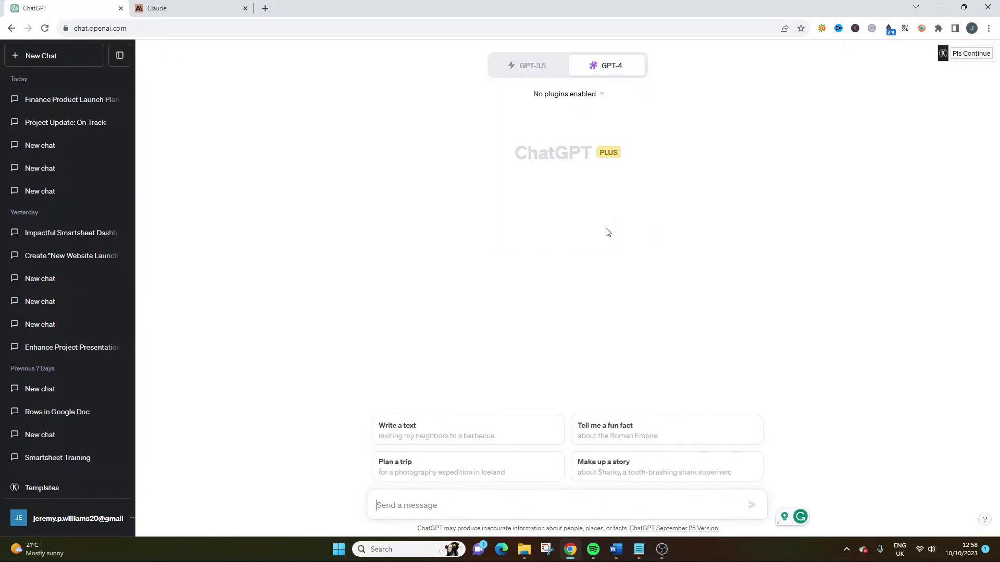
click(602, 97)
scroll(573, 211, down, 1)
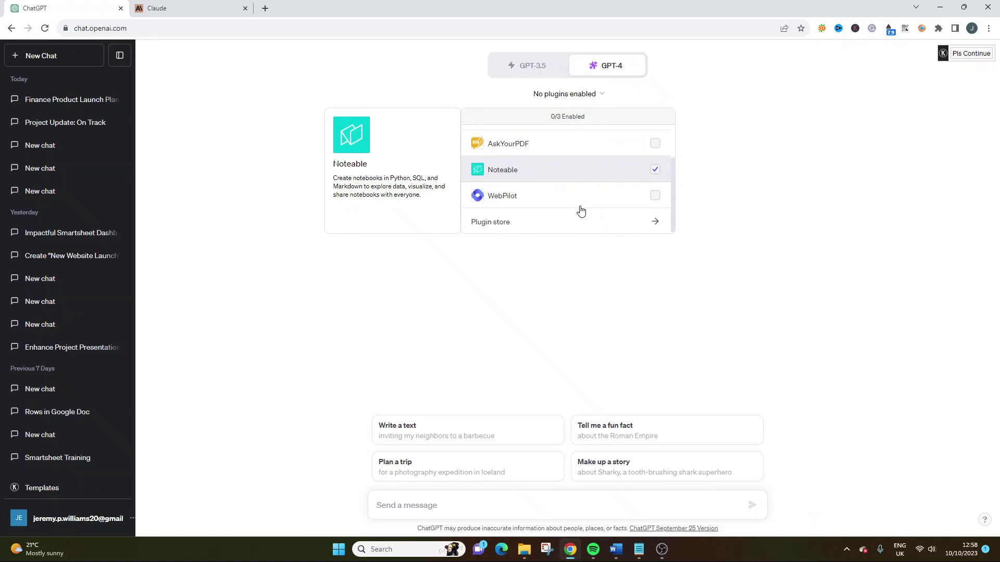
click(539, 219)
Step: Search the plugin store for 'project management', then for 'taskml'
click(366, 175)
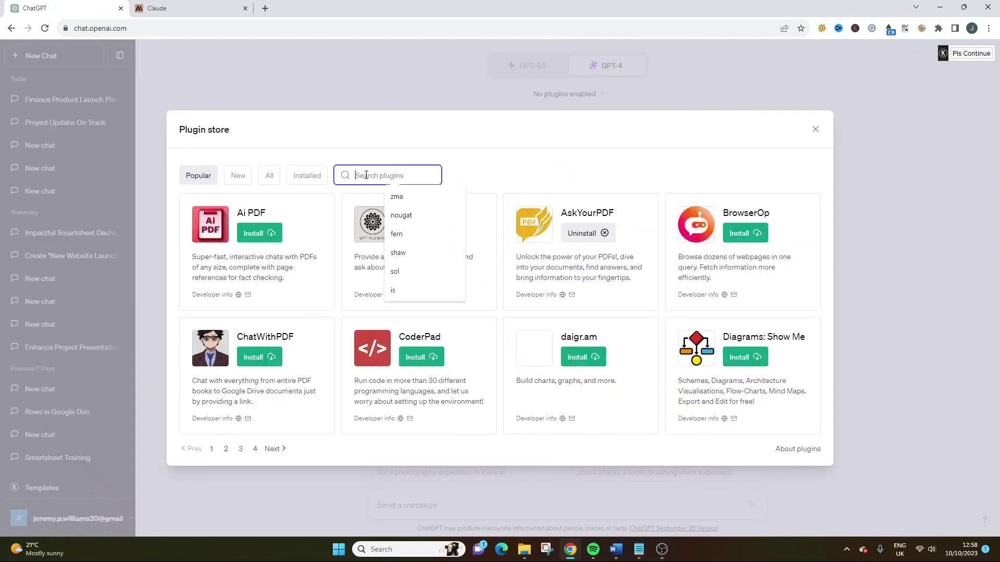
text(project management)
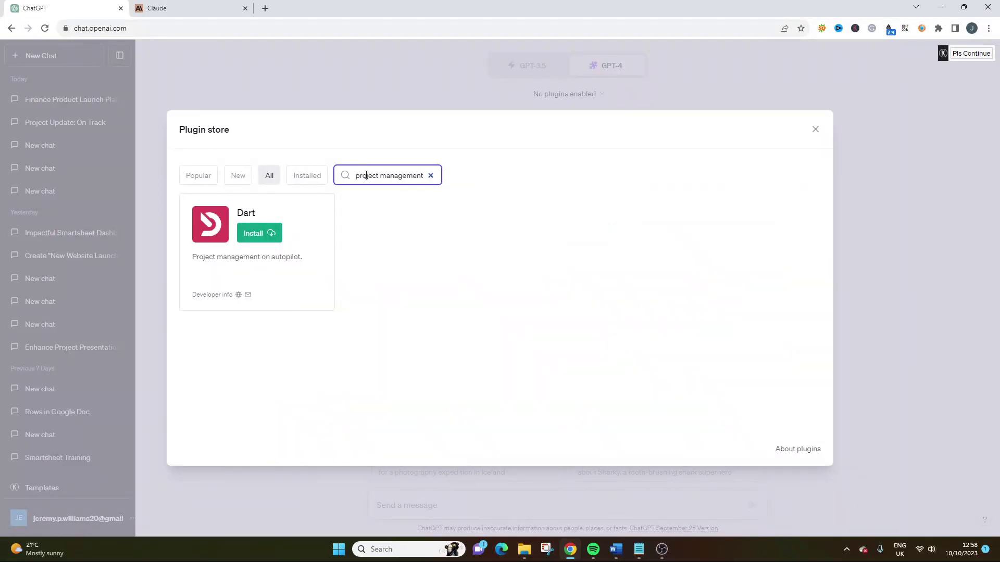
double_click(366, 175)
click(366, 175)
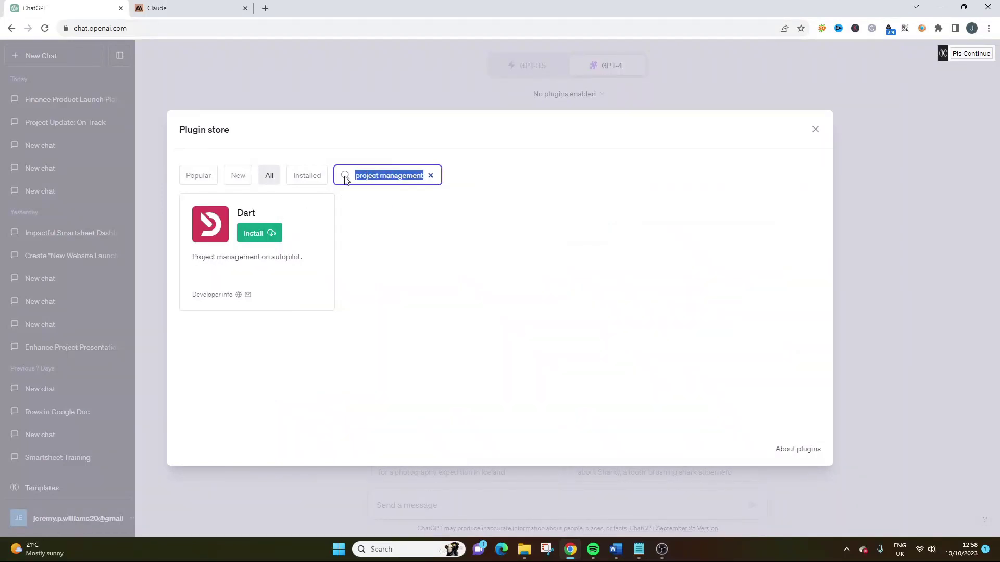
text(task)
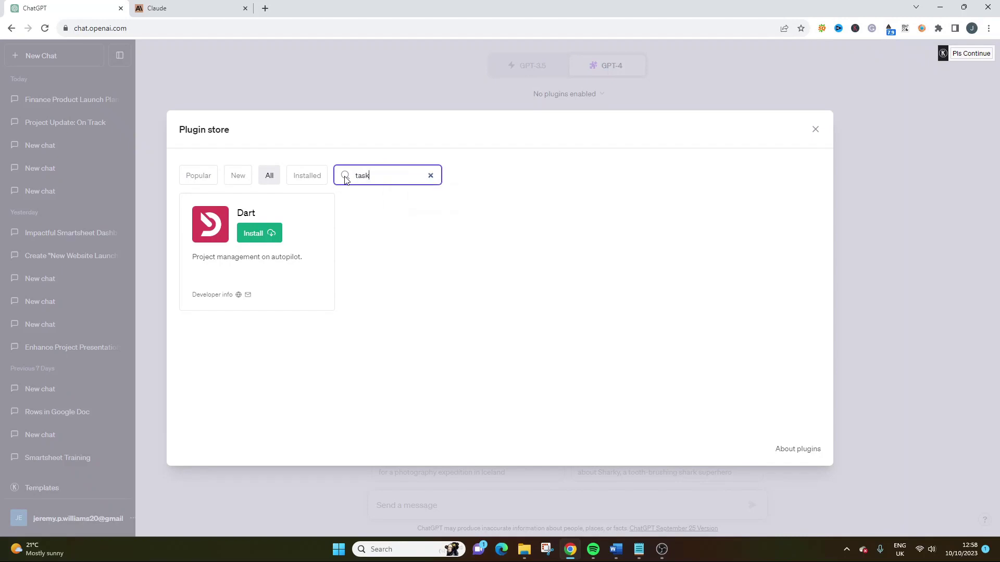
text(ml)
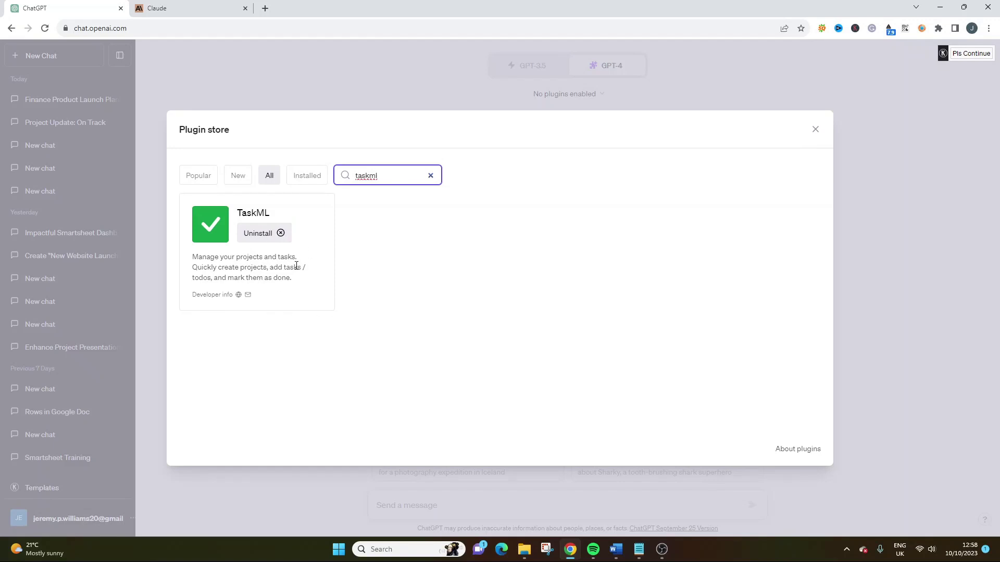
Step: Close the plugin store and move to Claude's project plan conversation
click(156, 8)
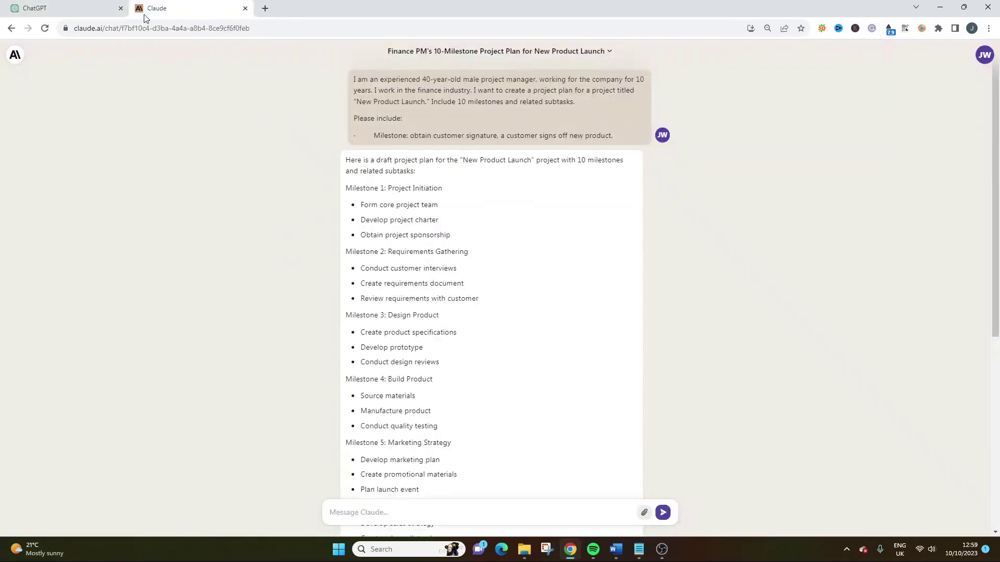
click(78, 9)
click(187, 8)
click(73, 9)
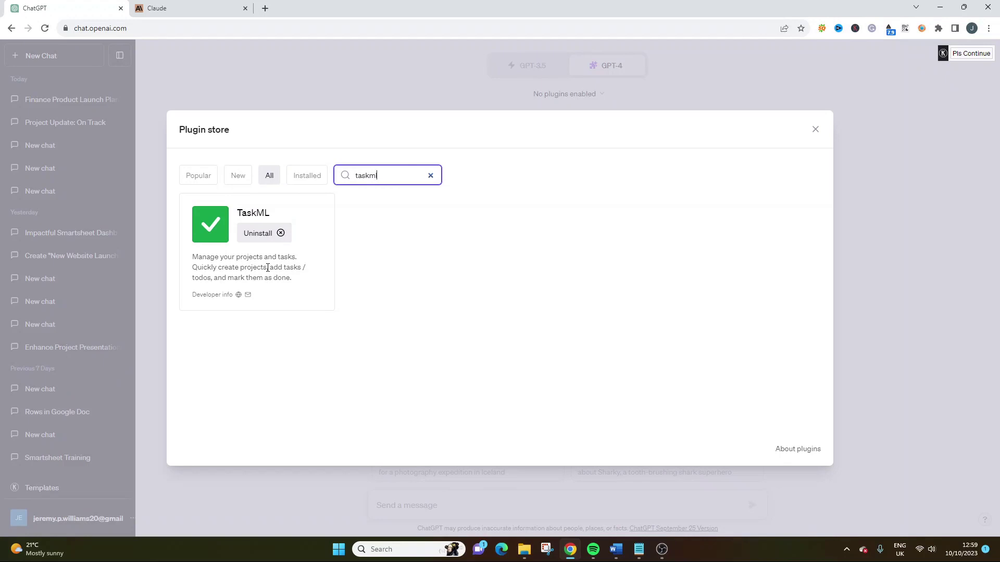
click(812, 130)
click(815, 130)
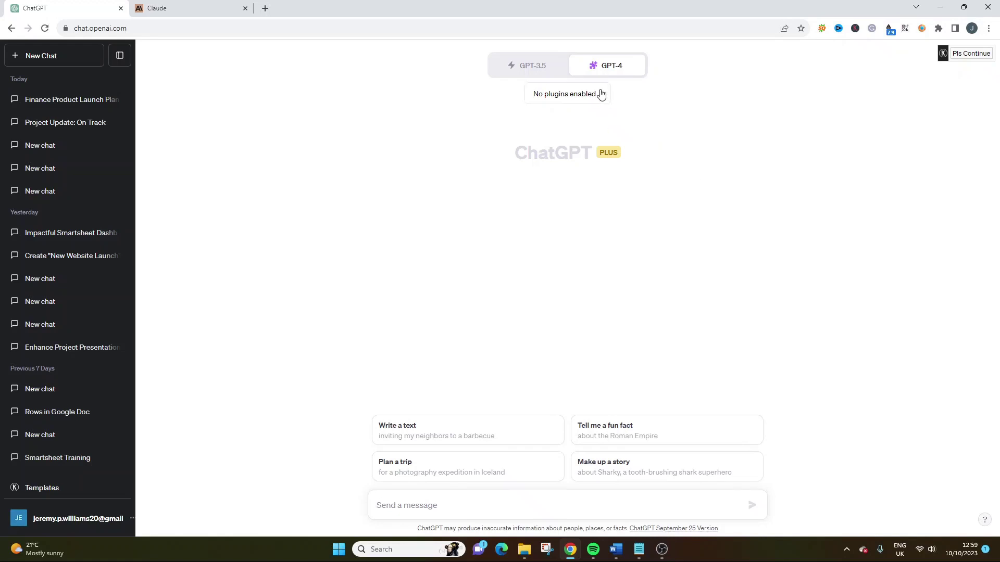
click(182, 8)
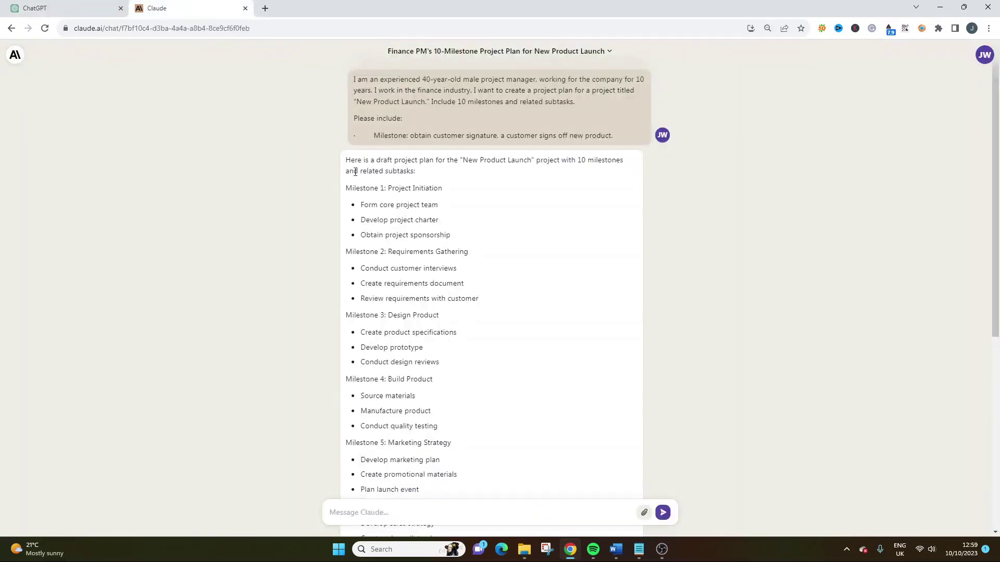
Step: In Word, append '- Winner ChatGPT' to the Artefacts heading
click(616, 550)
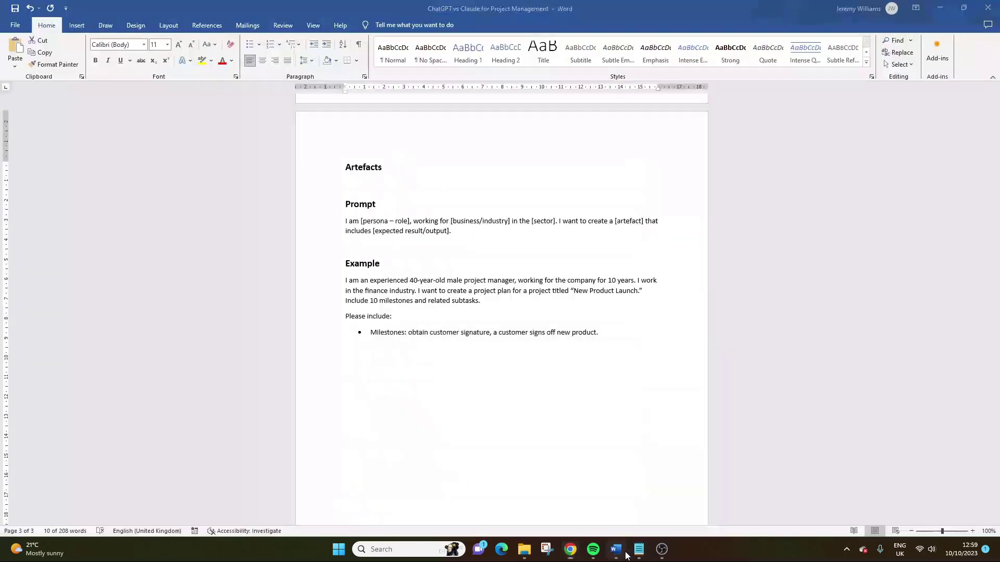
scroll(419, 350, up, 10)
scroll(393, 402, down, 3)
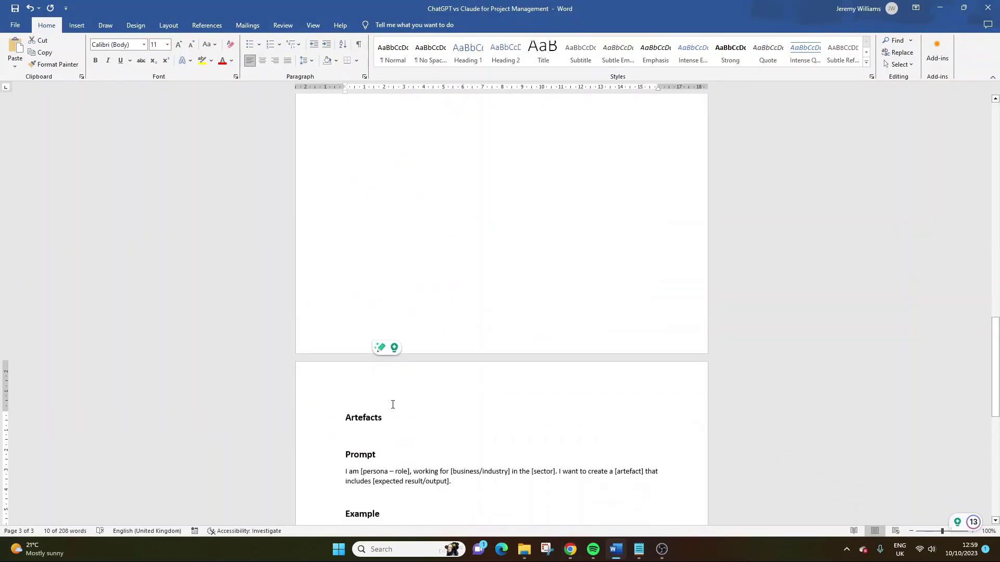
click(393, 410)
text(- Winne)
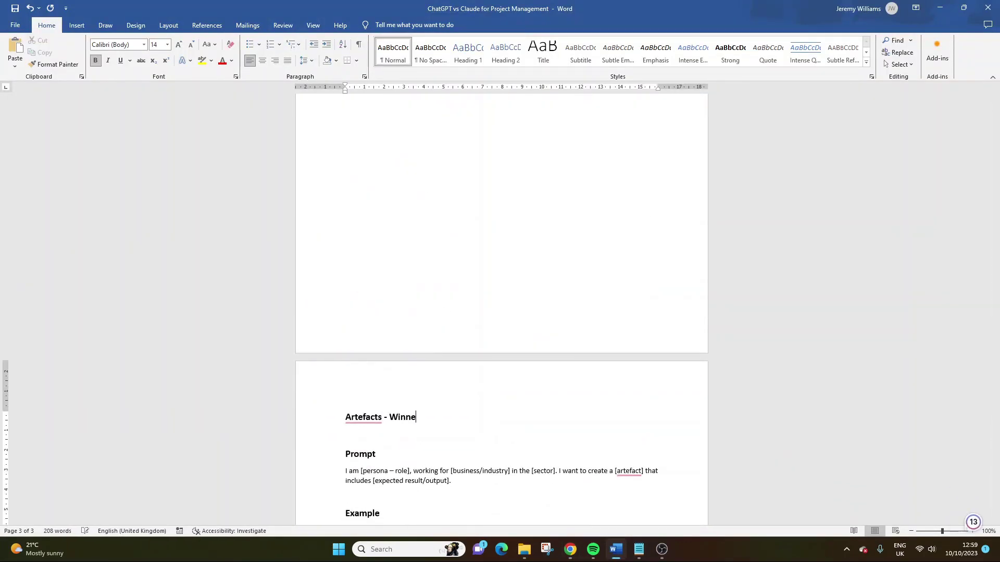
text(r ChatGPT)
Step: Append '- Claude.ai' to the Communications heading, fixing the typo
scroll(390, 413, up, 12)
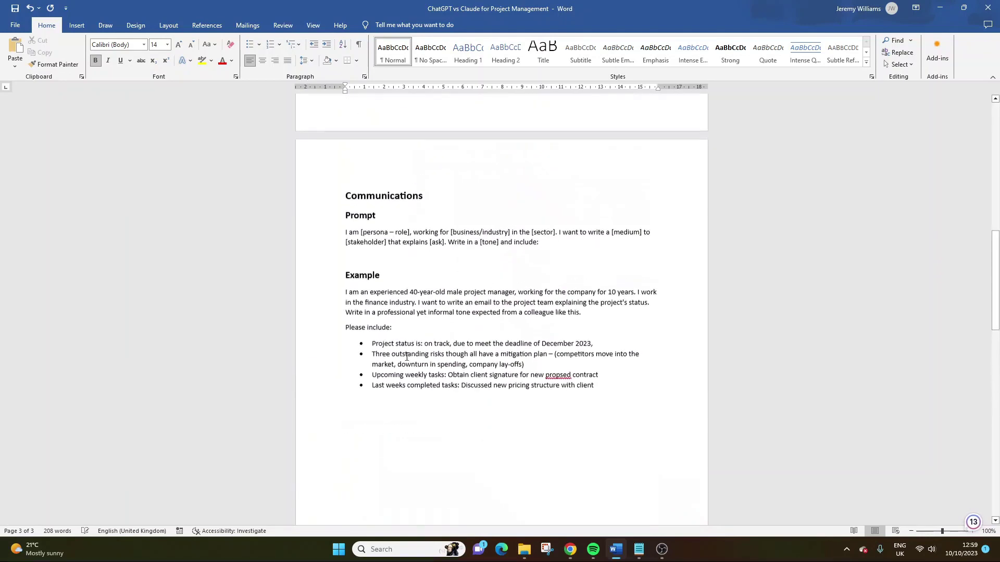
click(439, 203)
text(- Clause)
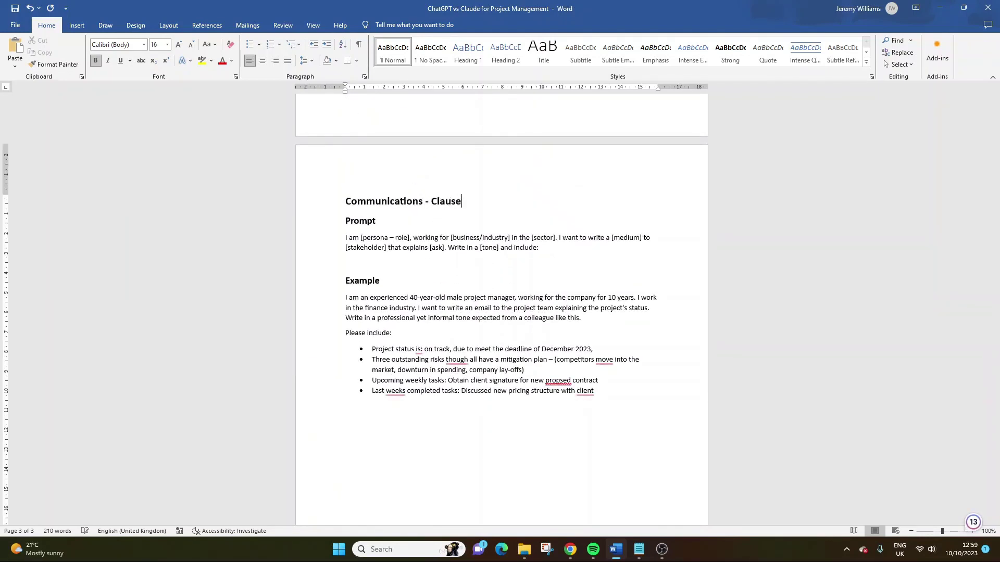
key(BackSpace)
key(BackSpace)
text(de.ai)
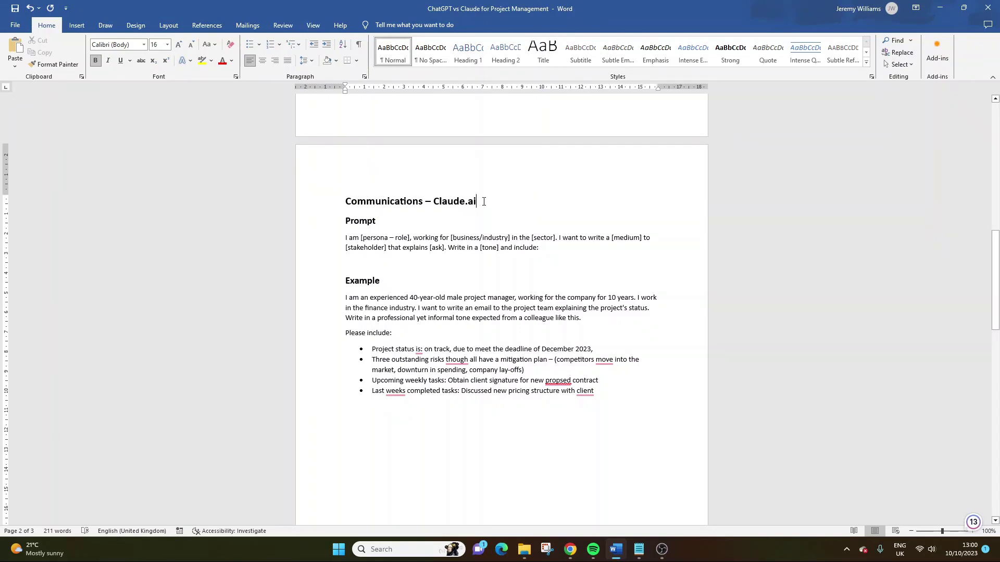
click(467, 201)
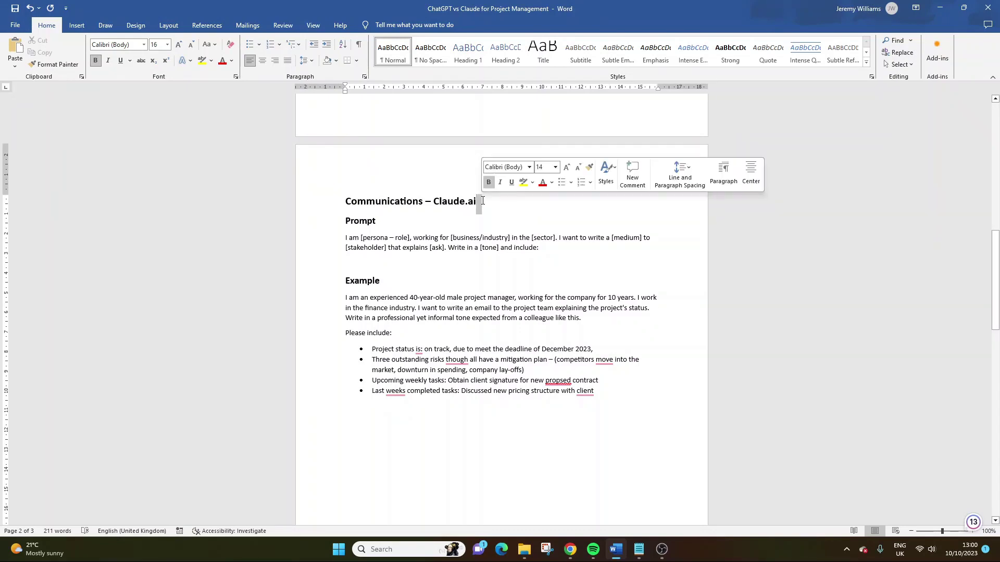
double_click(453, 200)
click(448, 201)
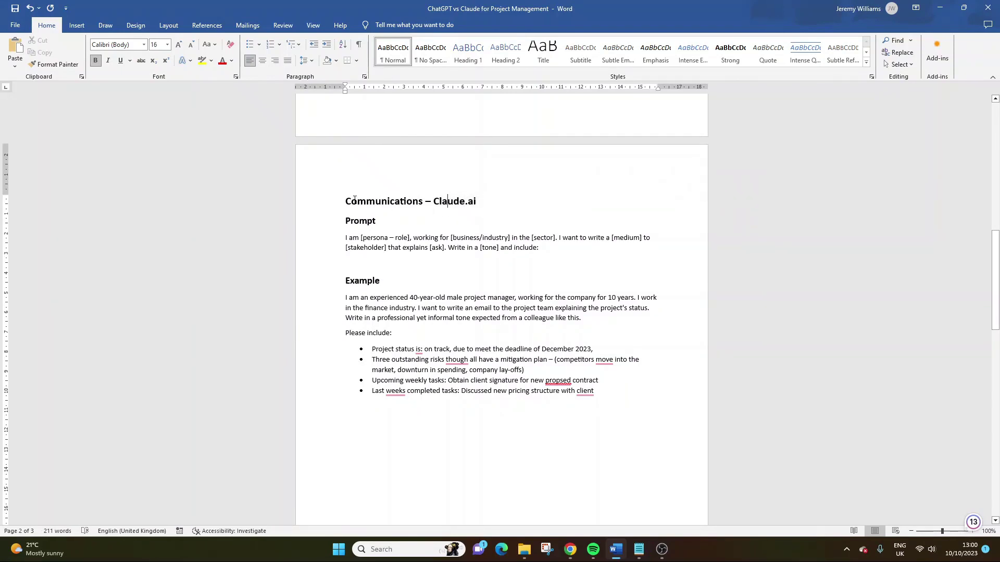
triple_click(354, 201)
click(365, 203)
scroll(386, 224, down, 12)
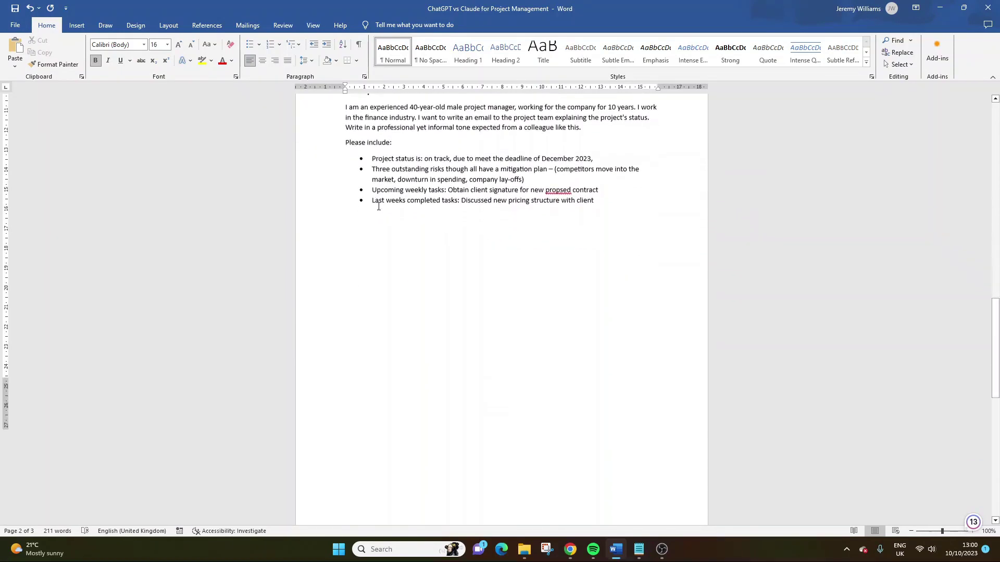
scroll(392, 245, down, 3)
triple_click(435, 255)
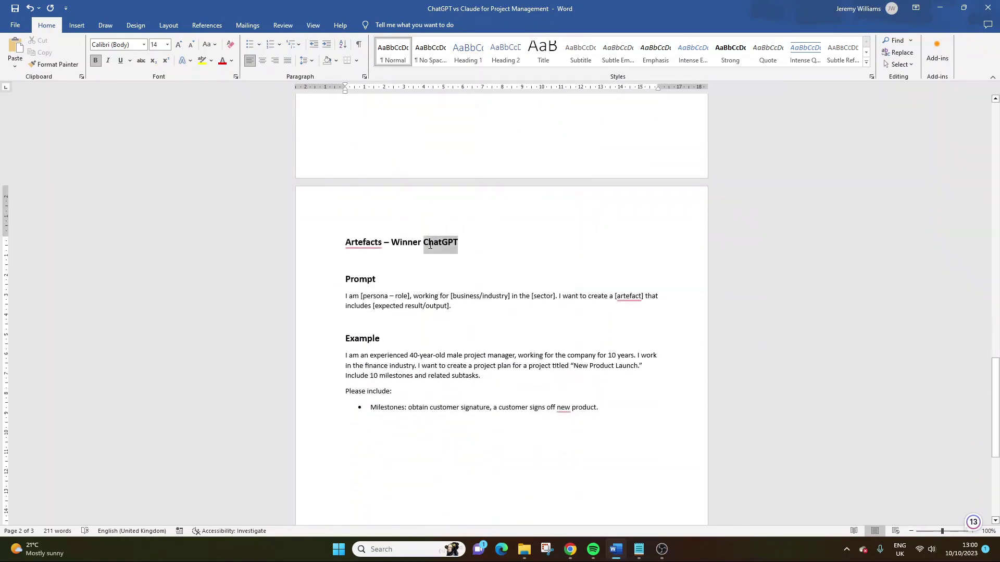
click(414, 275)
scroll(414, 275, up, 10)
scroll(408, 458, down, 6)
double_click(388, 428)
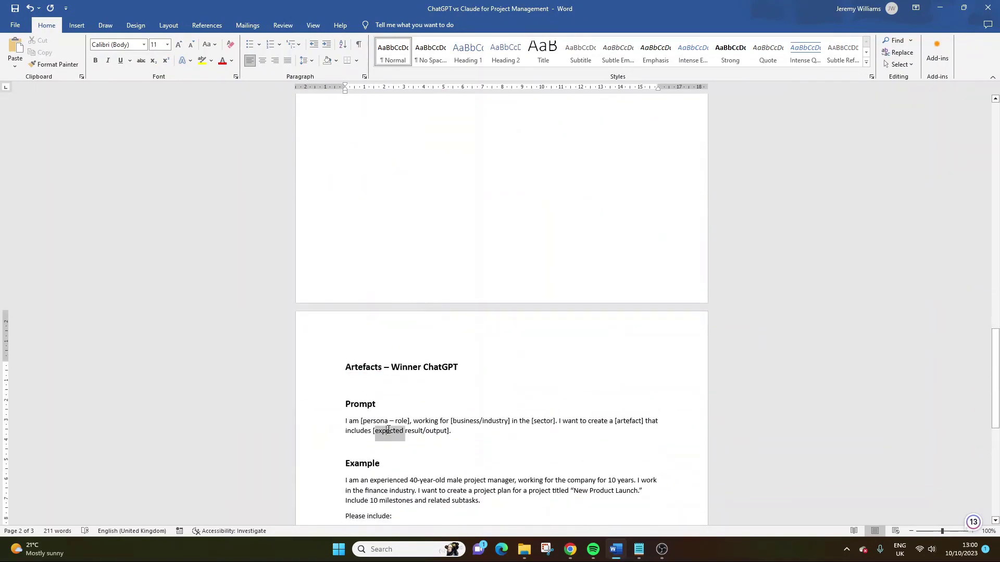
scroll(374, 300, up, 5)
scroll(374, 300, up, 9)
scroll(374, 300, down, 15)
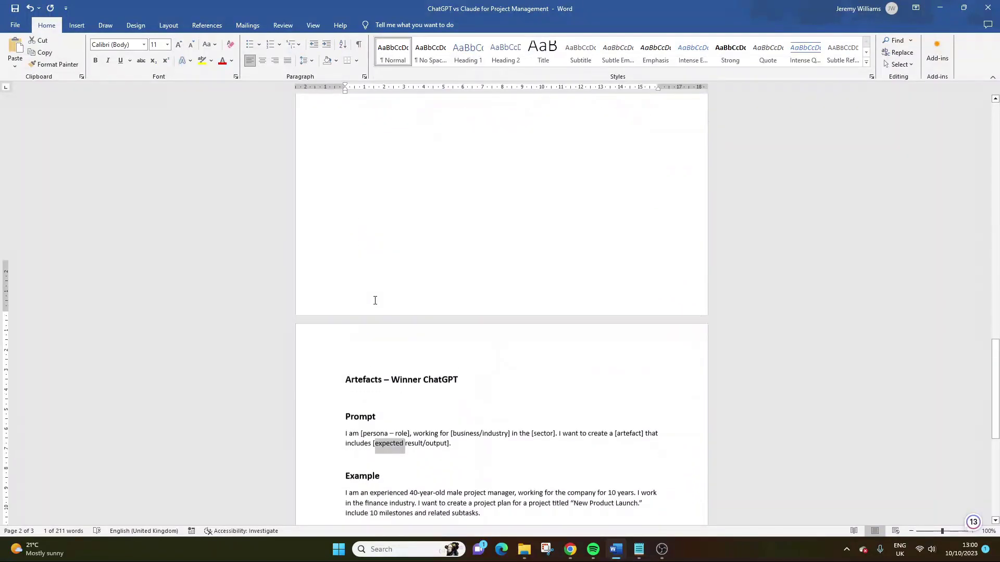
scroll(374, 300, up, 10)
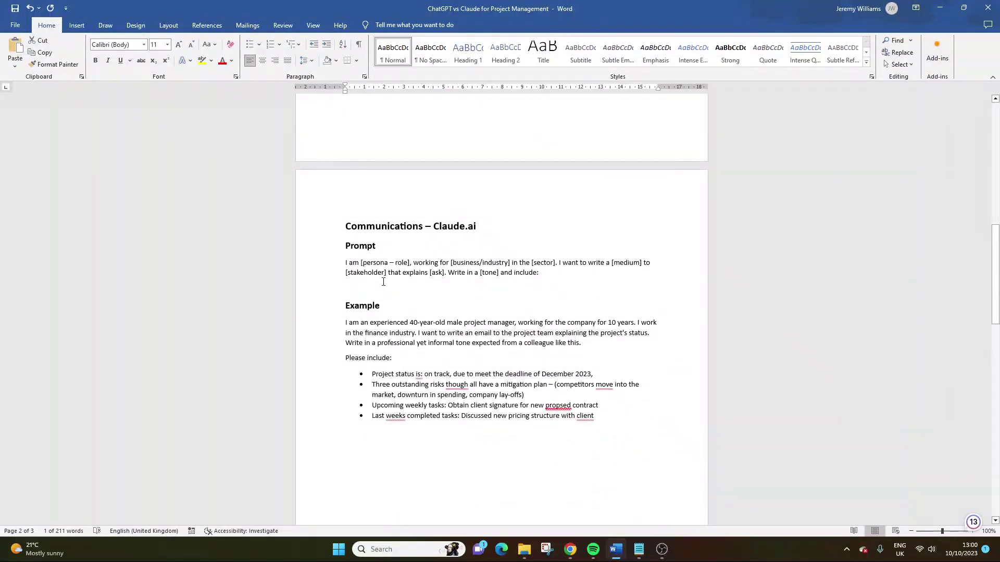